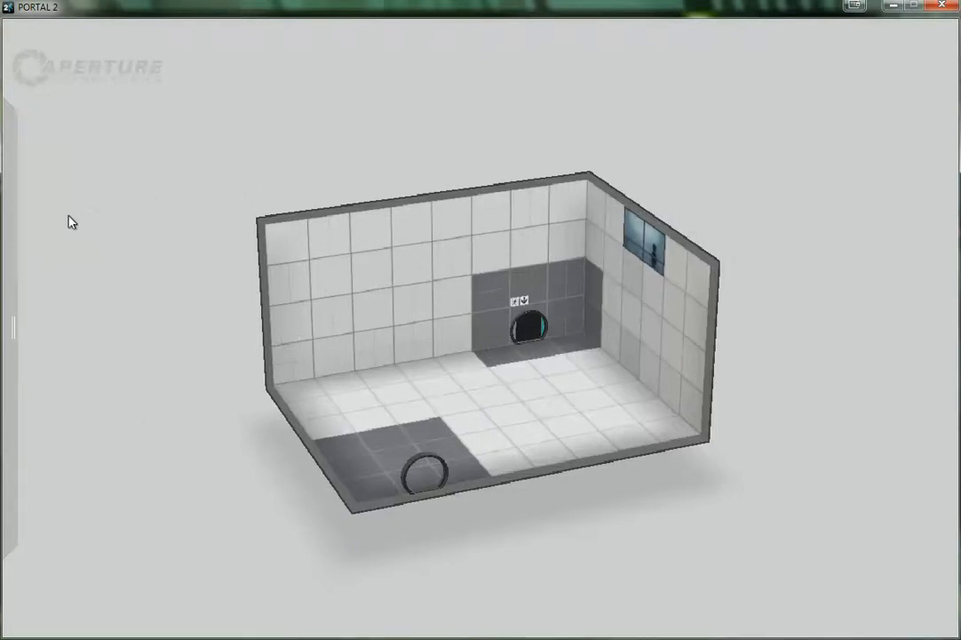
Select the five-by-four-tile section of the long wall beside the dark door surround and push it four tiles outward
mouse_move(13, 241)
click(367, 300)
click(499, 224)
drag(295, 247, 451, 336)
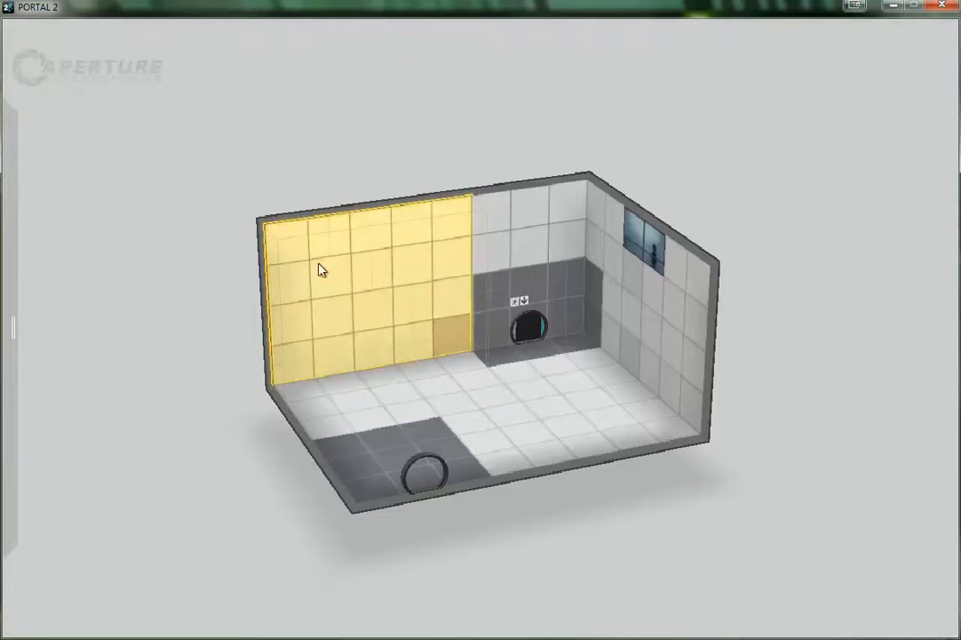
key(plus)
key(minus)
key(minus)
key(minus)
key(plus)
key(plus)
key(minus)
key(minus)
key(minus)
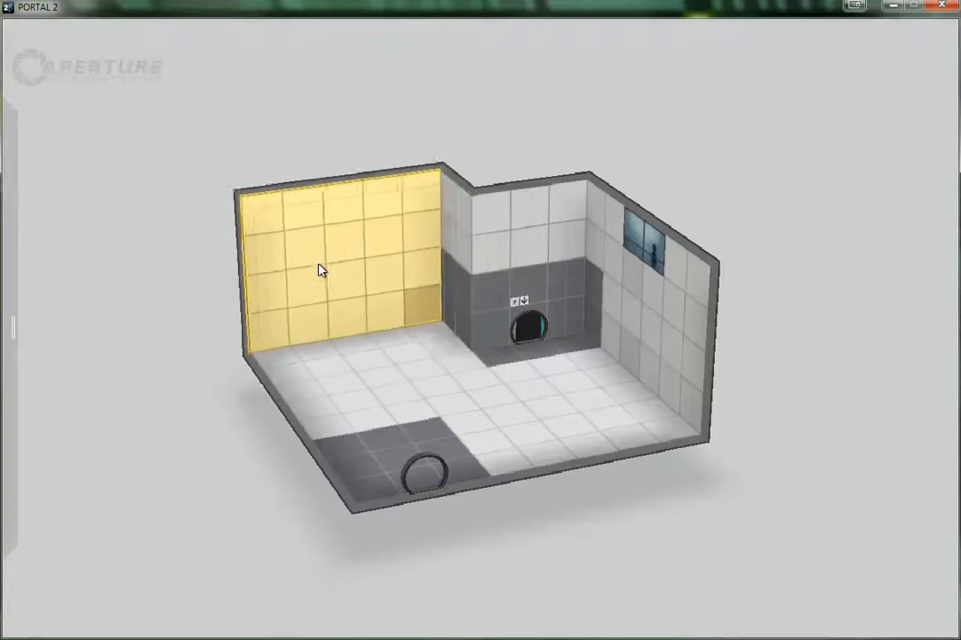
key(plus)
key(minus)
key(minus)
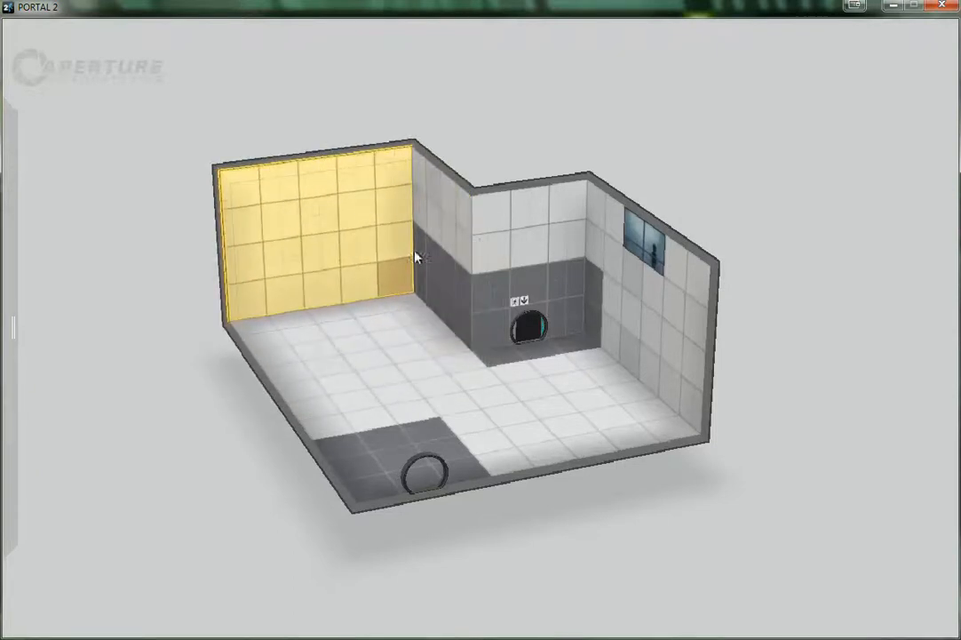
Pull the lower two-by-two section of the recess's dark side wall out three tiles to form a block
drag(433, 263, 449, 305)
key(plus)
key(plus)
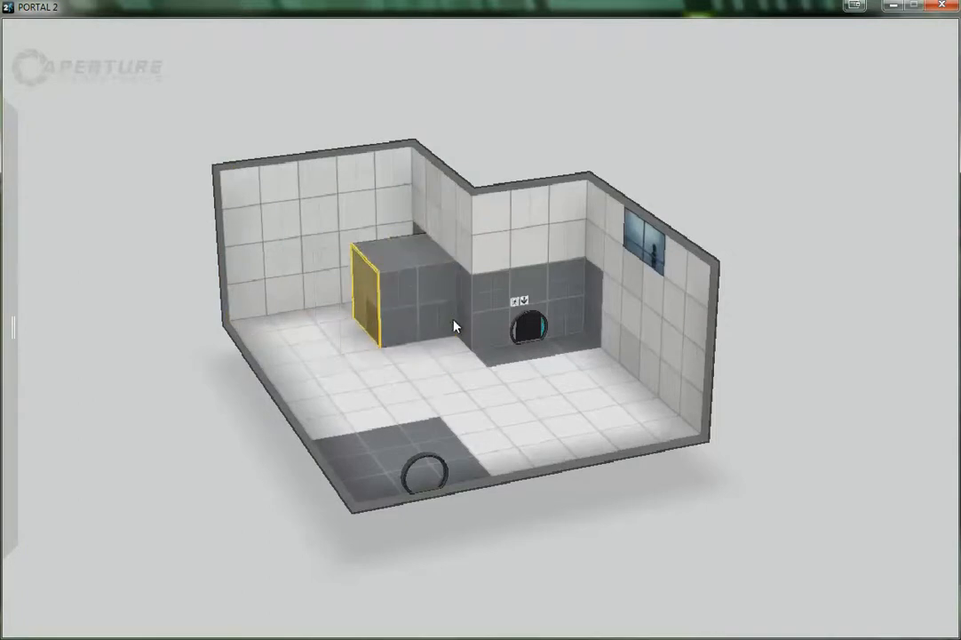
key(minus)
key(minus)
key(minus)
key(minus)
drag(452, 319, 407, 326)
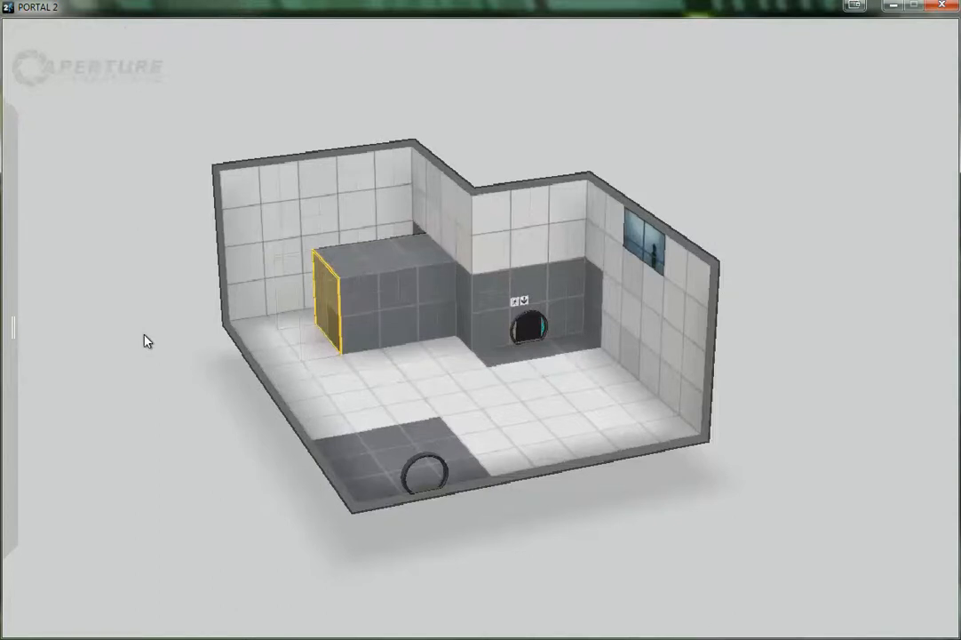
Examine the extended chamber and the new block from different angles and distances
drag(144, 335, 307, 360)
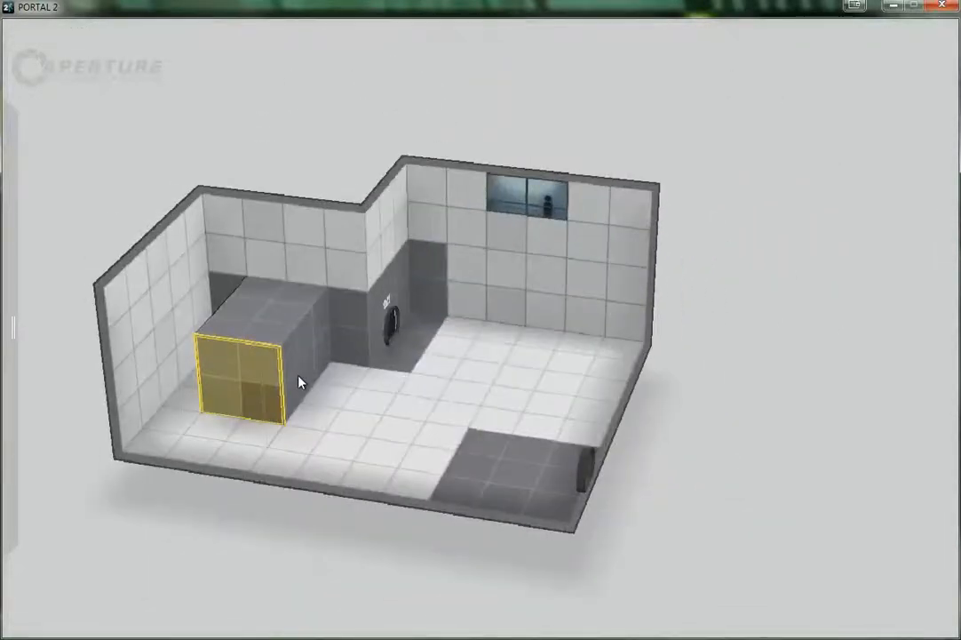
key(a)
key(d)
key(w)
key(s)
scroll(299, 380, up, 1)
scroll(299, 382, down, 5)
scroll(299, 382, up, 6)
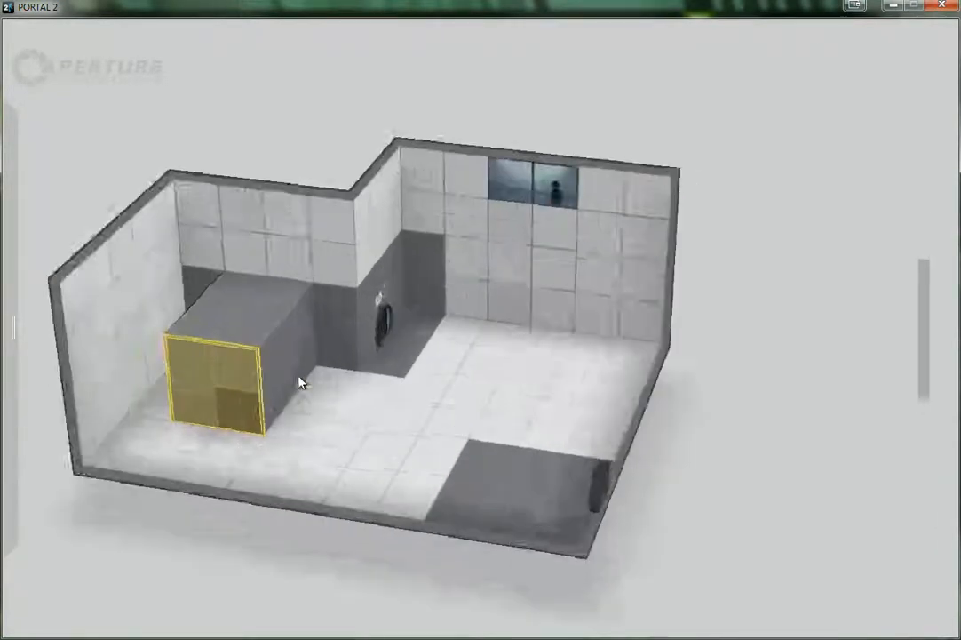
scroll(299, 382, up, 1)
scroll(300, 382, down, 1)
mouse_move(284, 389)
middle_down()
mouse_move(420, 371)
mouse_move(465, 268)
mouse_move(260, 408)
mouse_move(289, 407)
middle_up()
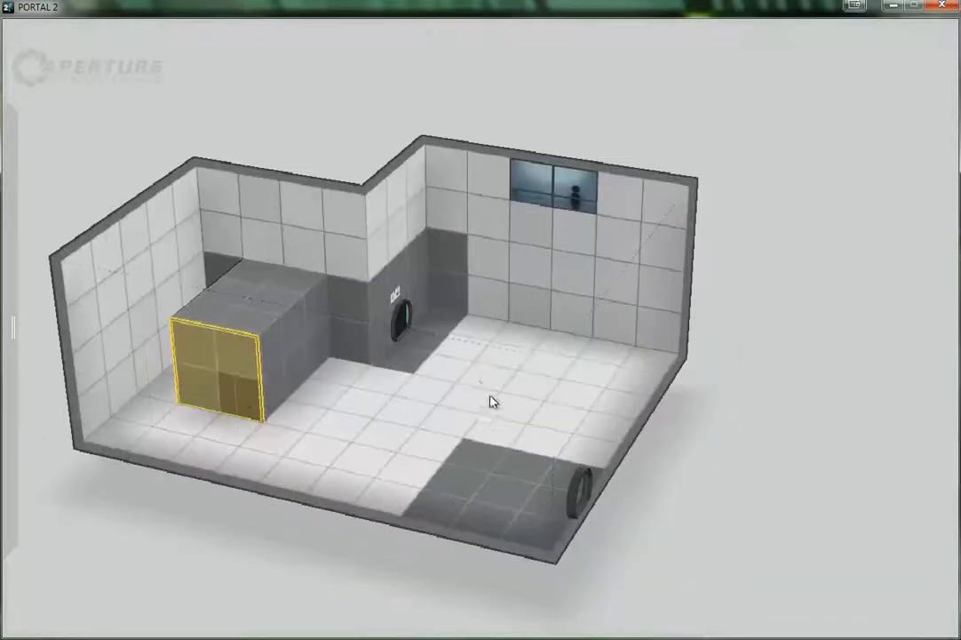
Push a three-by-three-tile section of the white floor down two tiles to form a square pit
drag(471, 381, 528, 444)
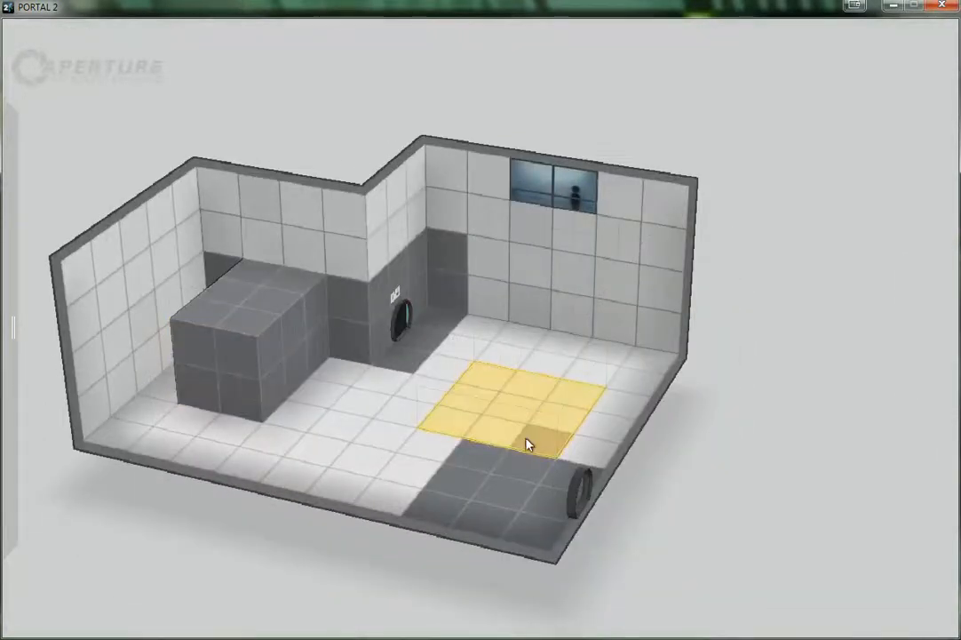
key(plus)
key(minus)
key(minus)
key(minus)
key(minus)
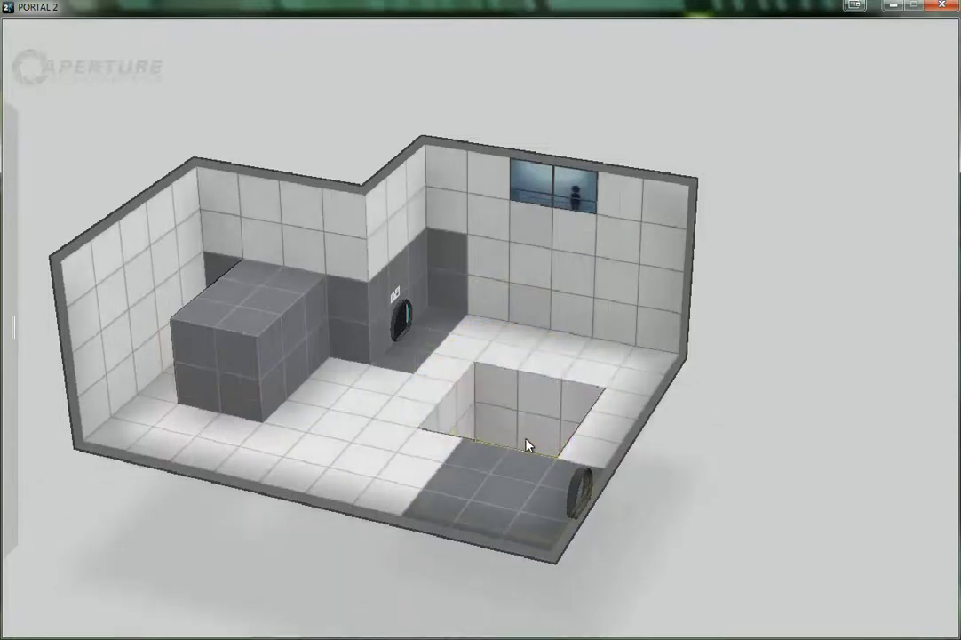
key(plus)
key(plus)
Push a rectangular section of the chamber's ceiling four tiles upward
key(plus)
key(plus)
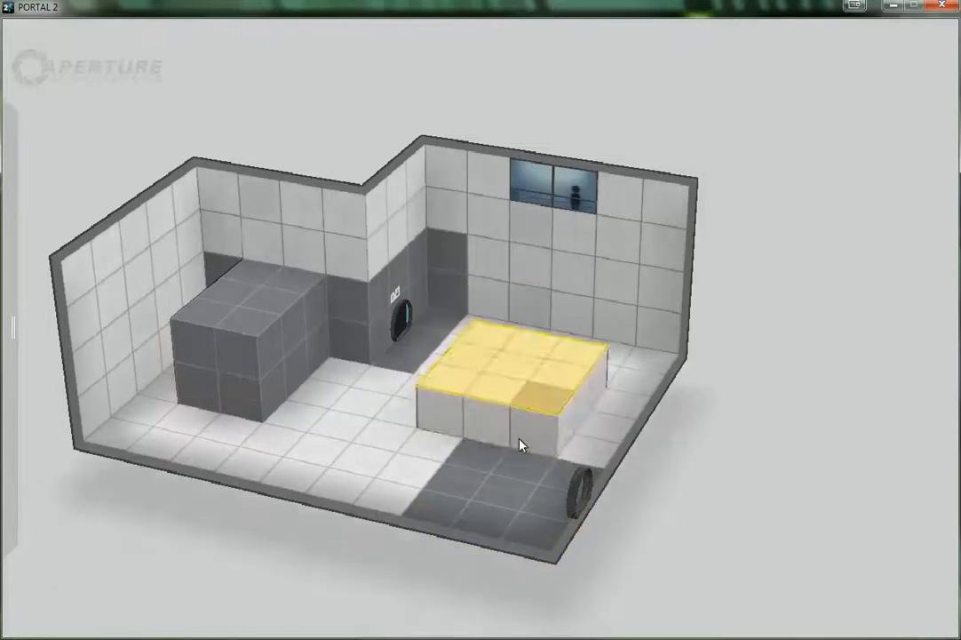
key(minus)
key(minus)
right_drag(361, 493, 387, 198)
drag(365, 189, 571, 278)
key(plus)
key(plus)
key(minus)
key(minus)
key(minus)
key(minus)
key(minus)
key(minus)
Push a two-by-two section of the wall below the observation window outward six tiles to form a corridor
right_drag(375, 209, 232, 524)
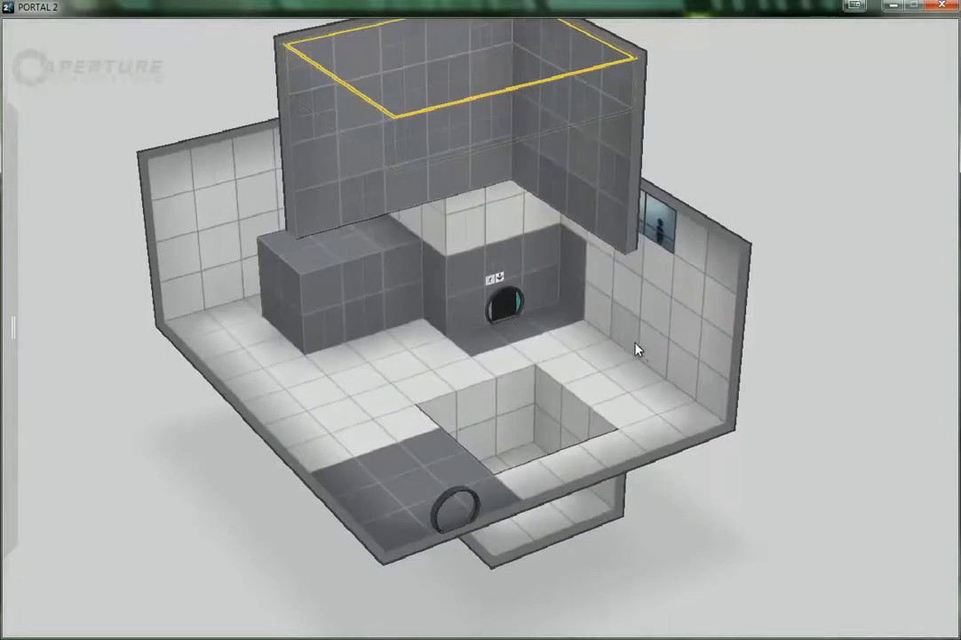
click(653, 329)
drag(668, 325, 672, 336)
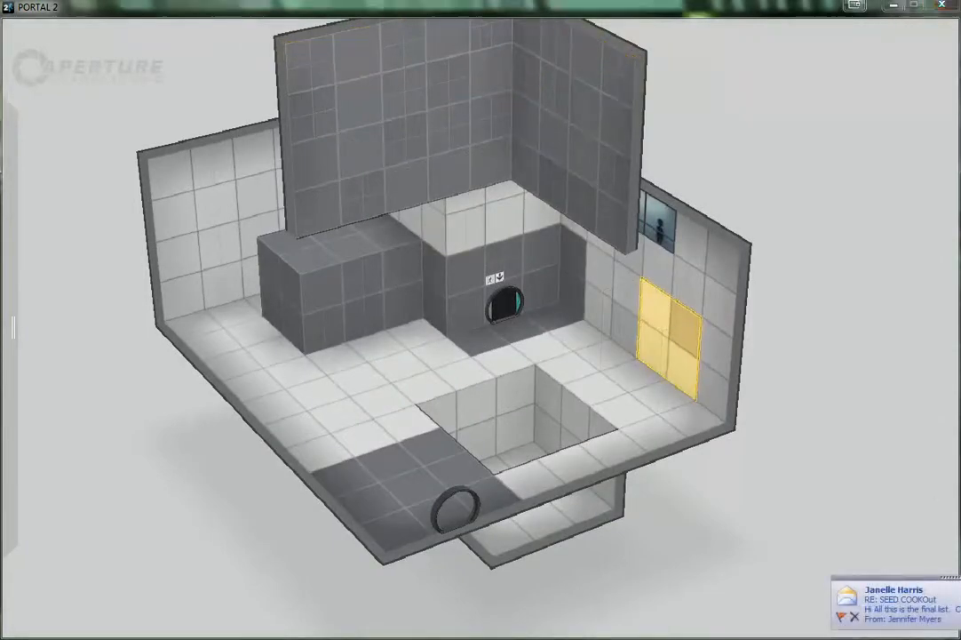
key(minus)
key(minus)
key(minus)
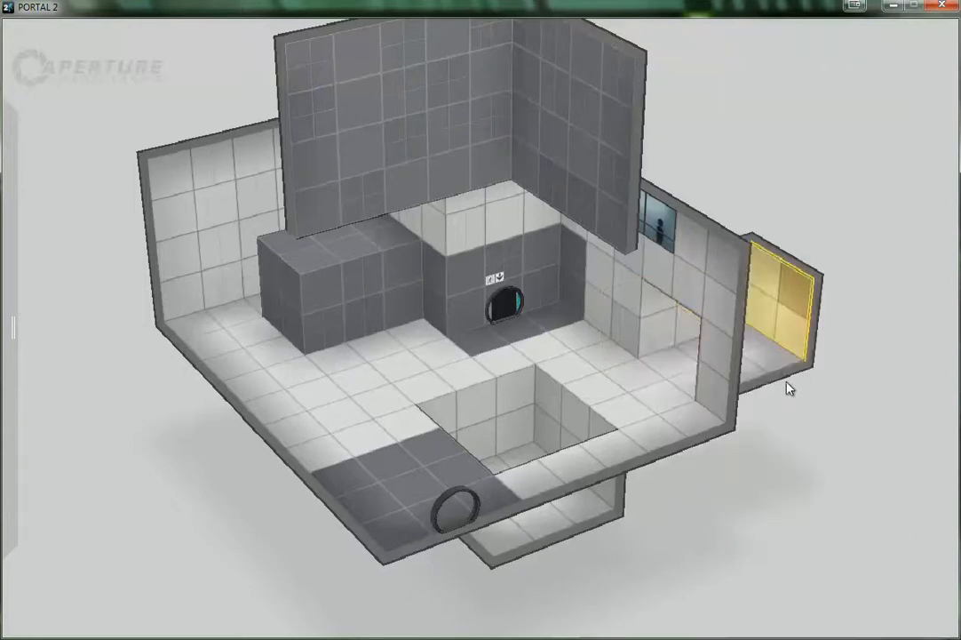
key(minus)
key(minus)
key(minus)
key(minus)
Push the last three tiles of the corridor's side wall outward to open a side area at its end
drag(842, 468, 806, 484)
key(a)
key(d)
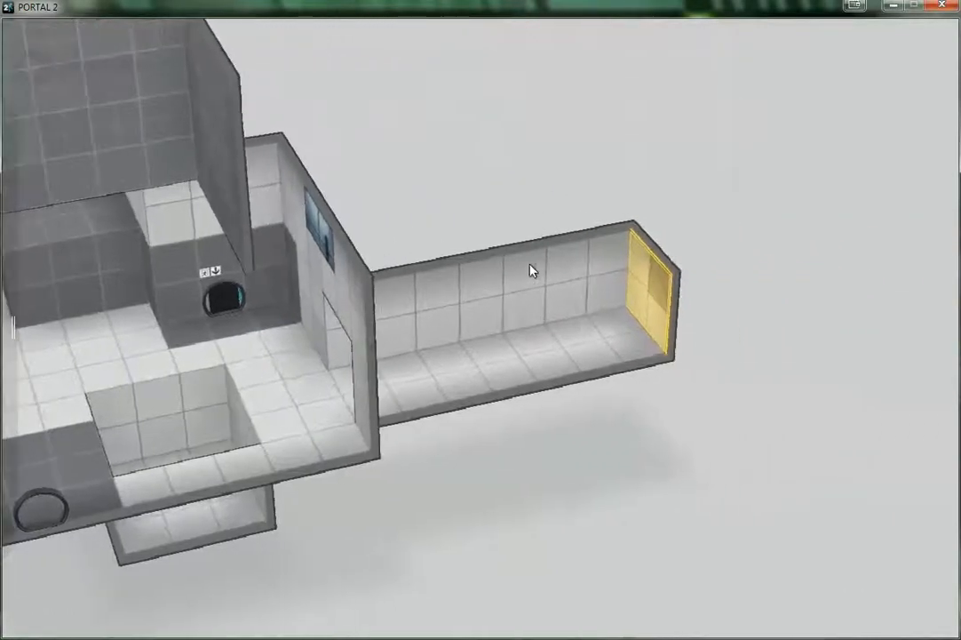
click(560, 283)
drag(560, 282, 591, 291)
key(plus)
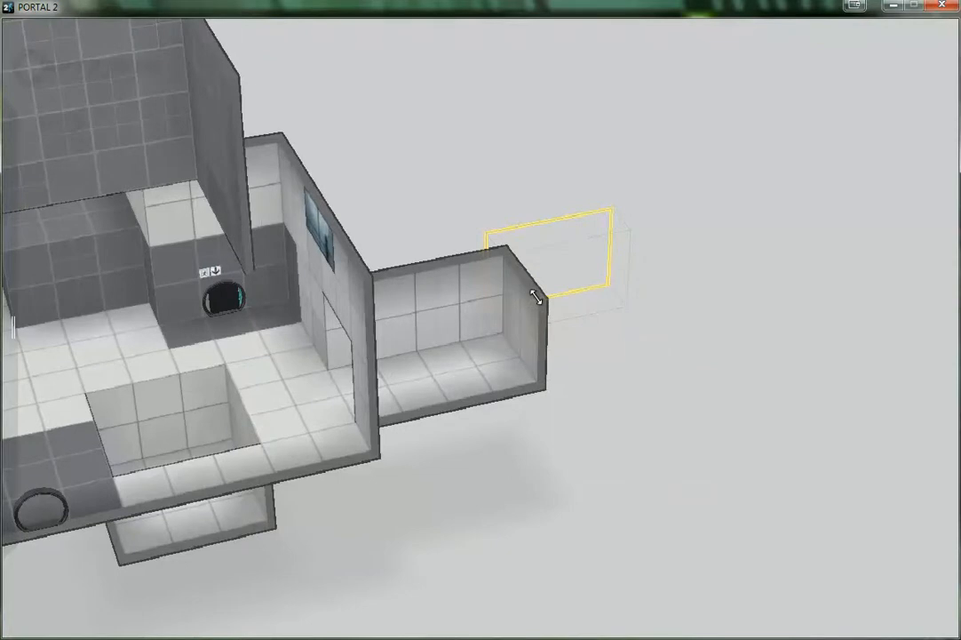
key(plus)
key(plus)
key(plus)
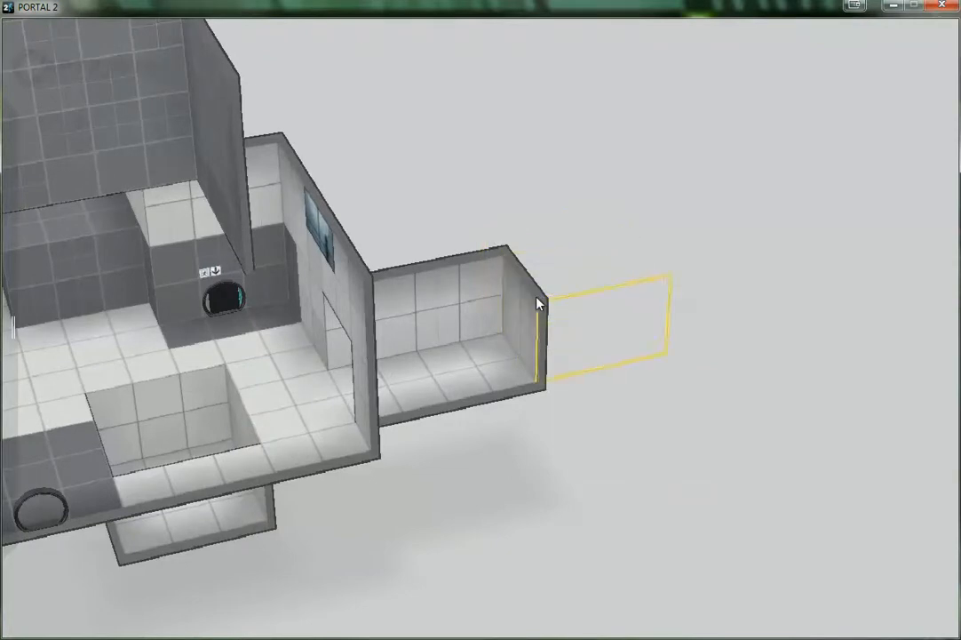
key(minus)
key(minus)
key(minus)
key(minus)
key(minus)
key(minus)
key(minus)
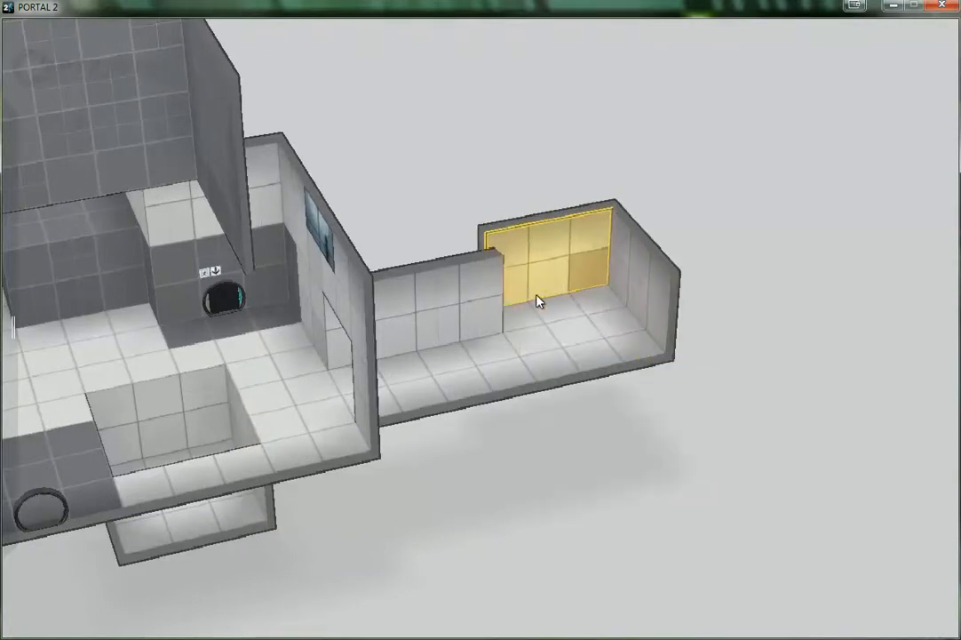
Push most of the side area's end wall outward six tiles to enlarge it into a room
drag(544, 174, 640, 315)
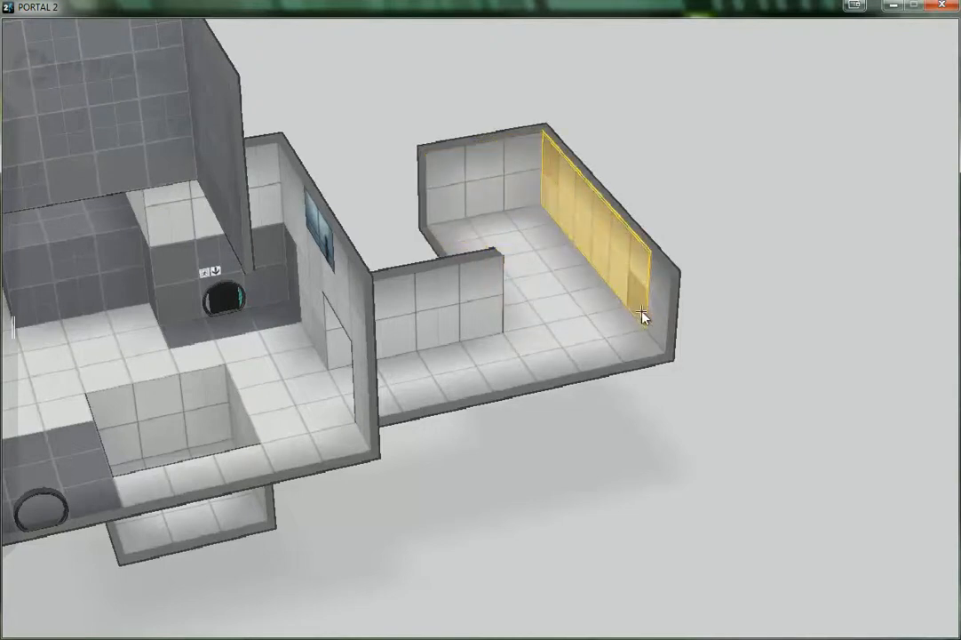
key(minus)
key(minus)
key(minus)
key(minus)
key(minus)
key(minus)
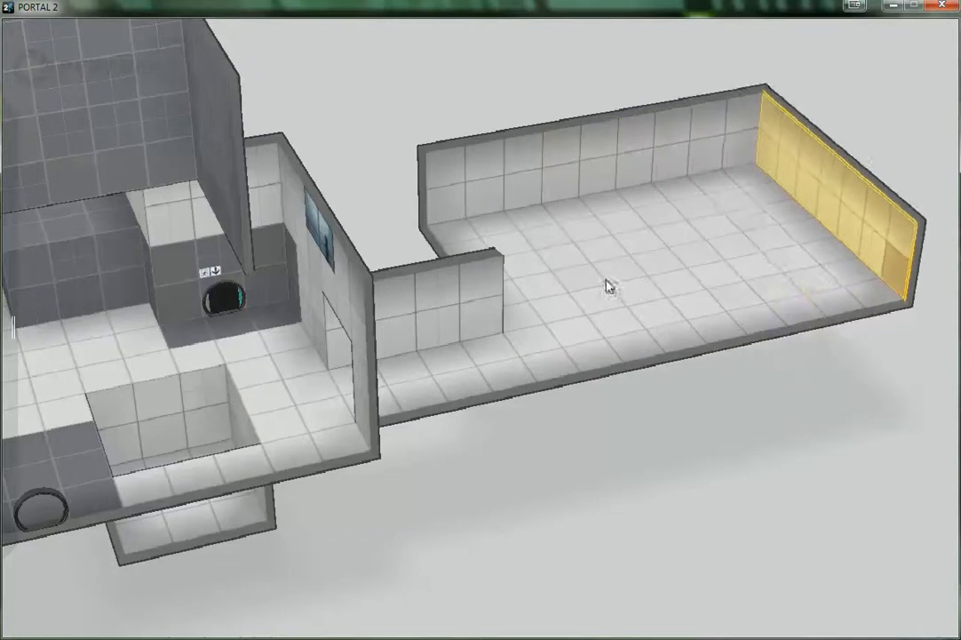
Push the new room's long wall on the corridor's other side outward to widen the room
middle_drag(557, 302, 952, 314)
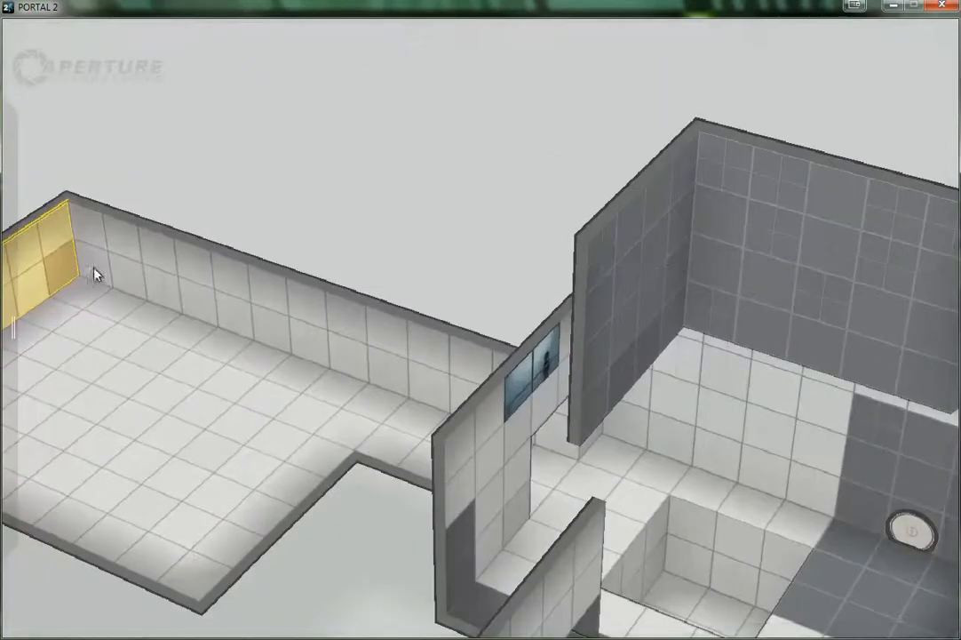
drag(86, 233, 429, 387)
key(minus)
key(minus)
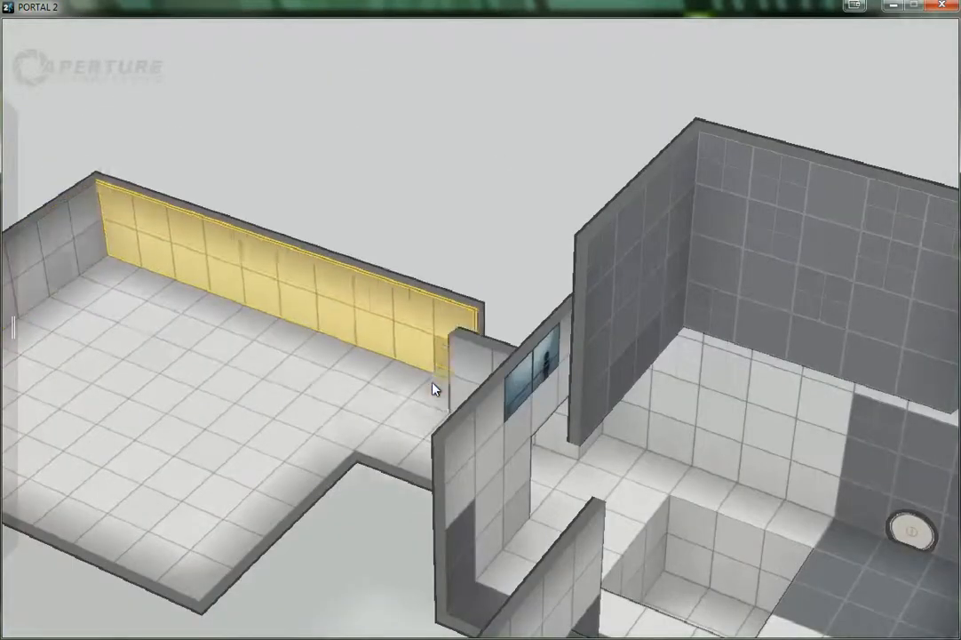
key(minus)
key(minus)
key(minus)
key(minus)
Try moving the new room's ceiling up and down as one large selected section
scroll(189, 459, down, 1)
middle_drag(189, 459, 305, 97)
mouse_move(7, 93)
drag(9, 92, 402, 484)
middle_drag(251, 318, 244, 597)
key(plus)
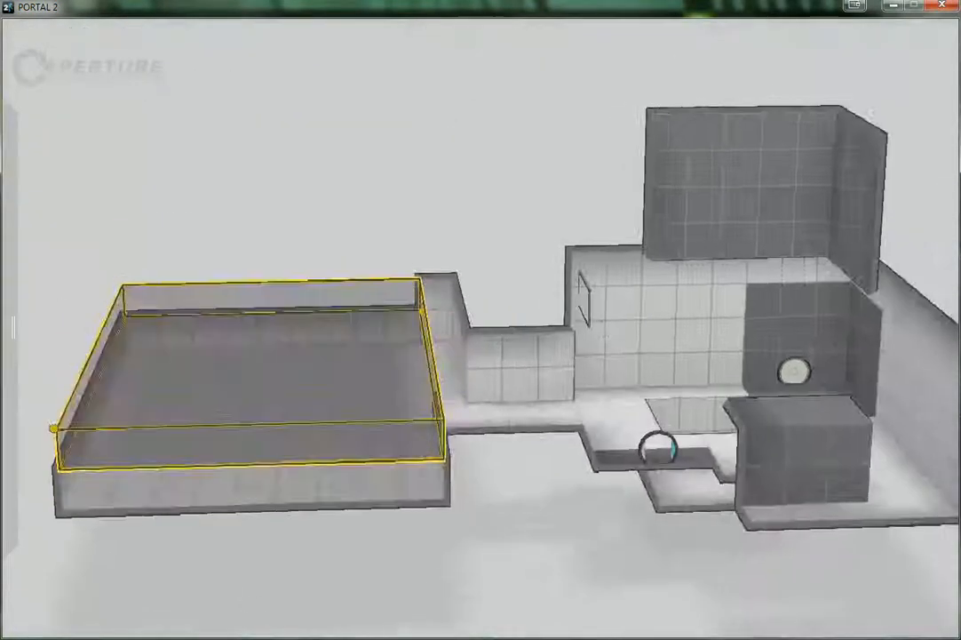
key(minus)
middle_drag(193, 424, 212, 306)
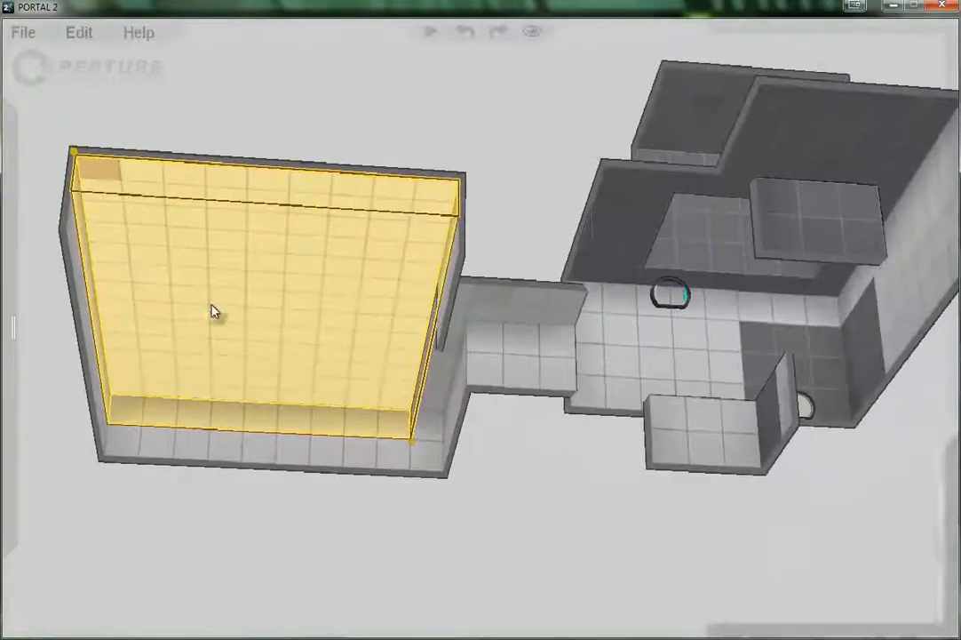
key(plus)
key(minus)
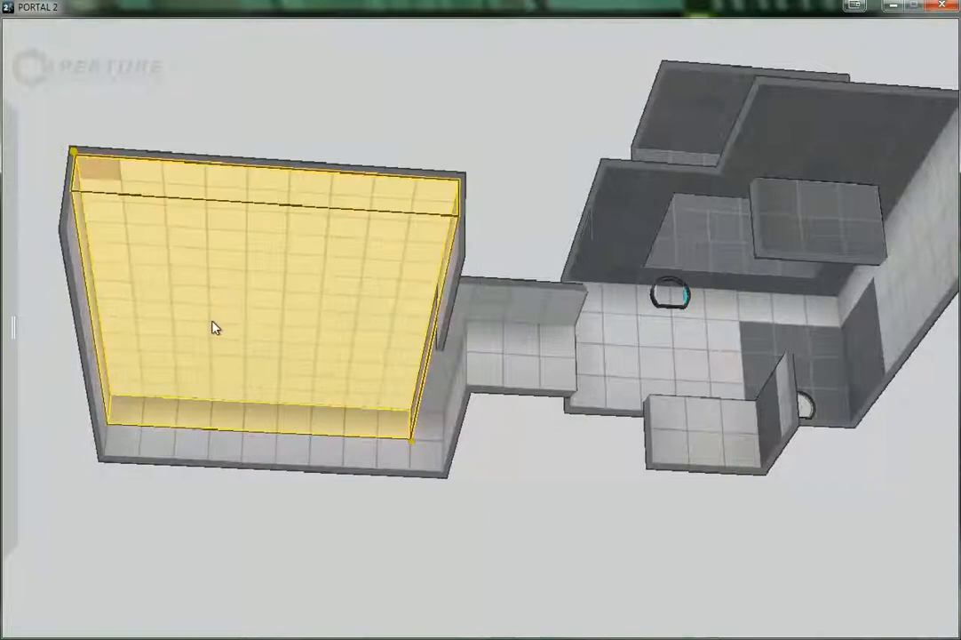
key(plus)
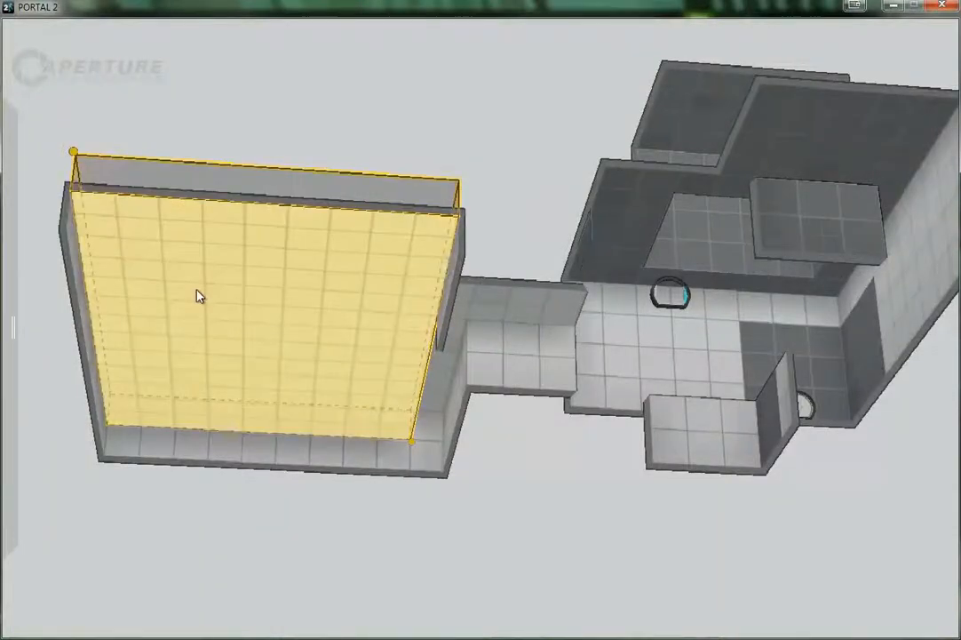
click(196, 289)
drag(109, 200, 407, 432)
key(plus)
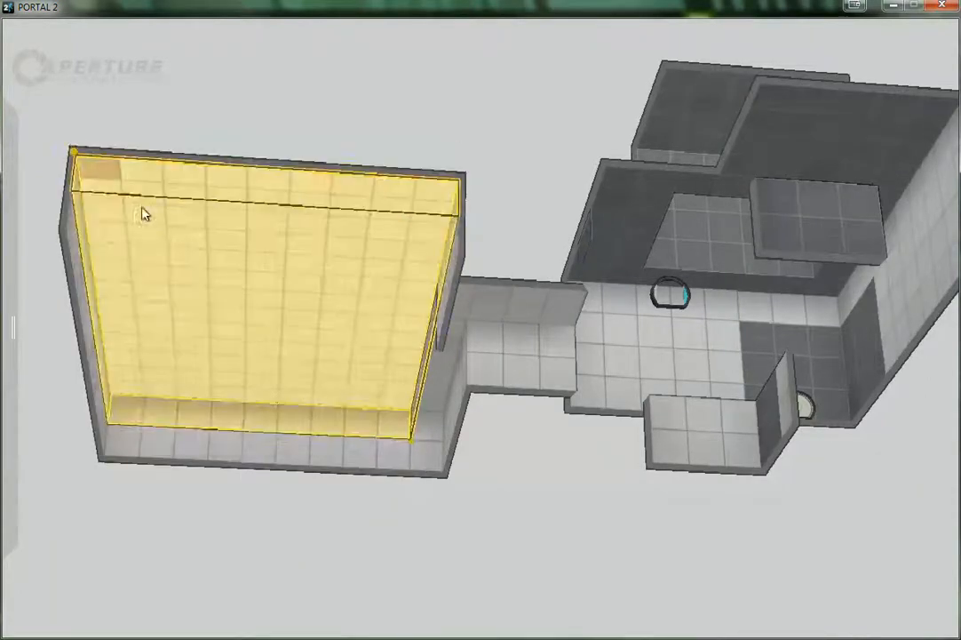
click(130, 80)
Select a smaller section of the new room's ceiling, leaving out its edge strips, and push it several tiles upward
drag(99, 171, 379, 360)
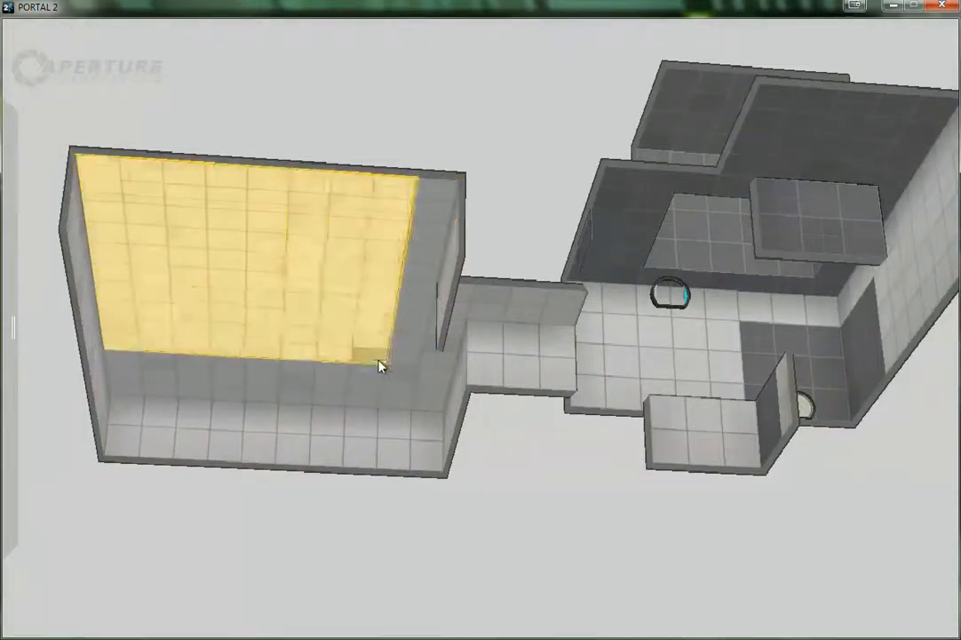
key(minus)
key(minus)
key(minus)
key(minus)
key(minus)
key(minus)
Turn off Portalable for the large room's tall side wall, leaving its two uppermost tile rows white
middle_drag(311, 595, 585, 538)
right_drag(585, 542, 575, 275)
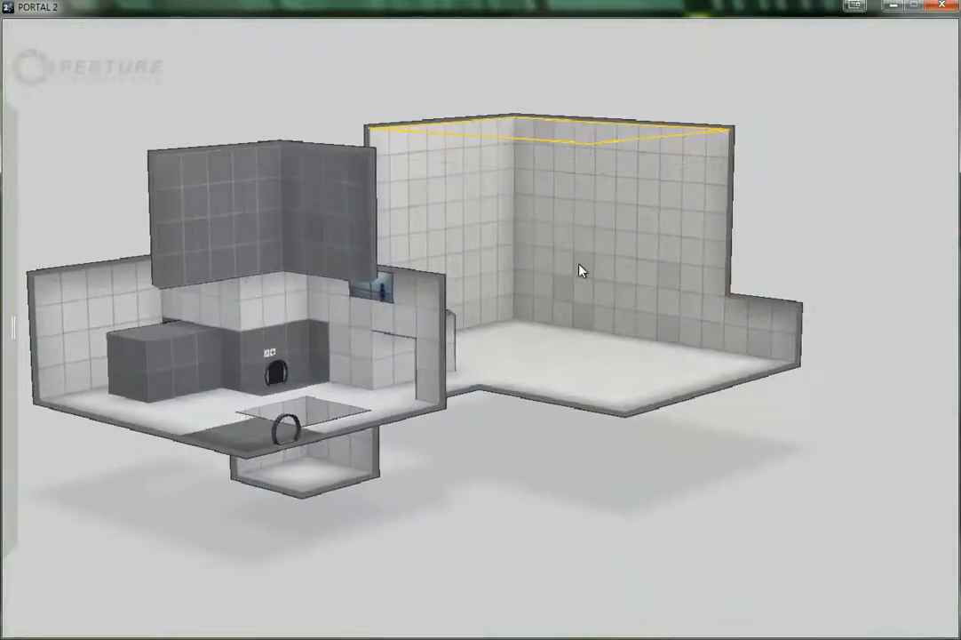
right_drag(167, 392, 435, 533)
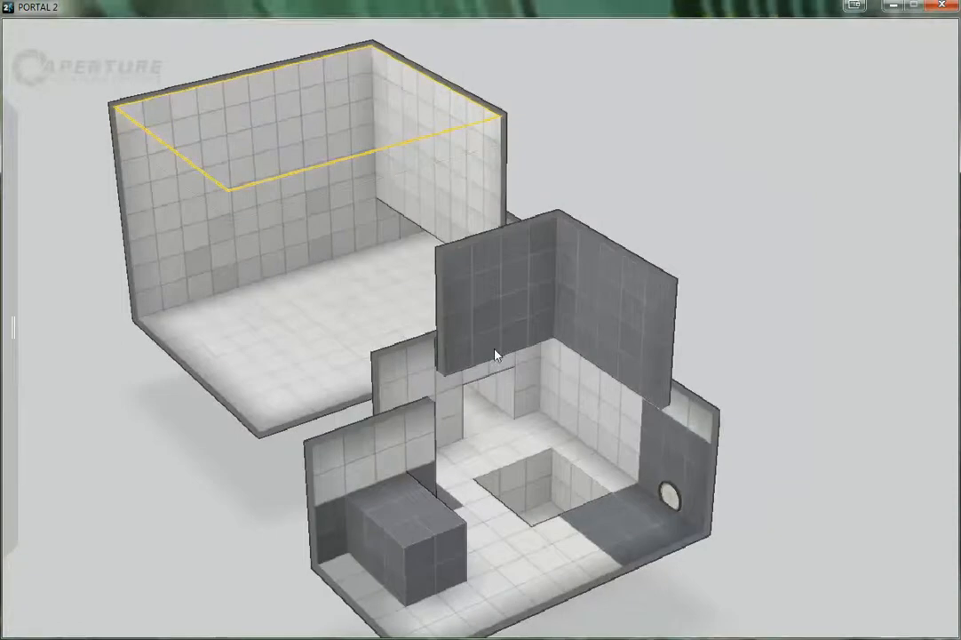
right_drag(278, 306, 253, 290)
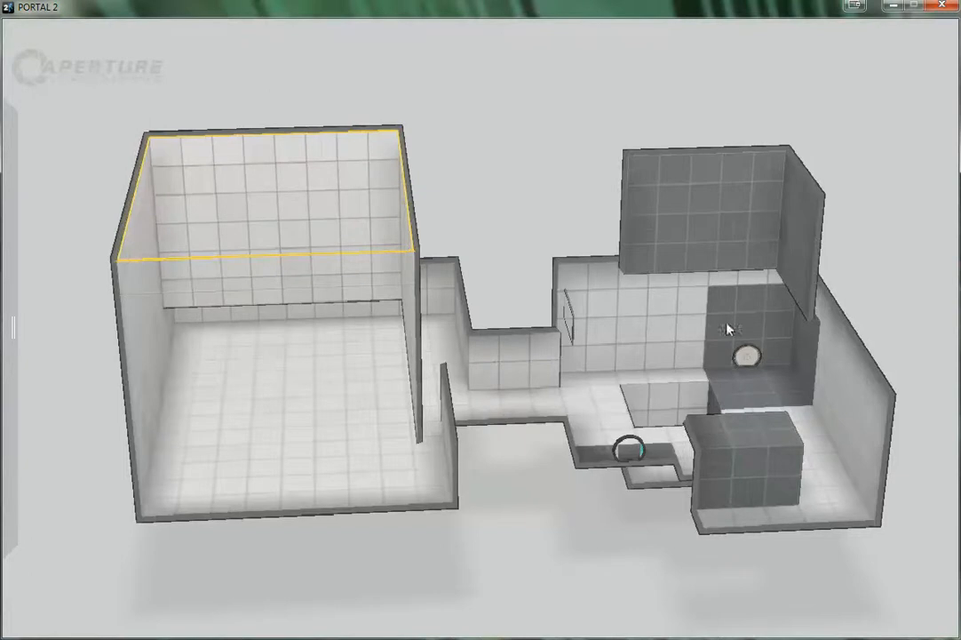
right_drag(698, 289, 581, 306)
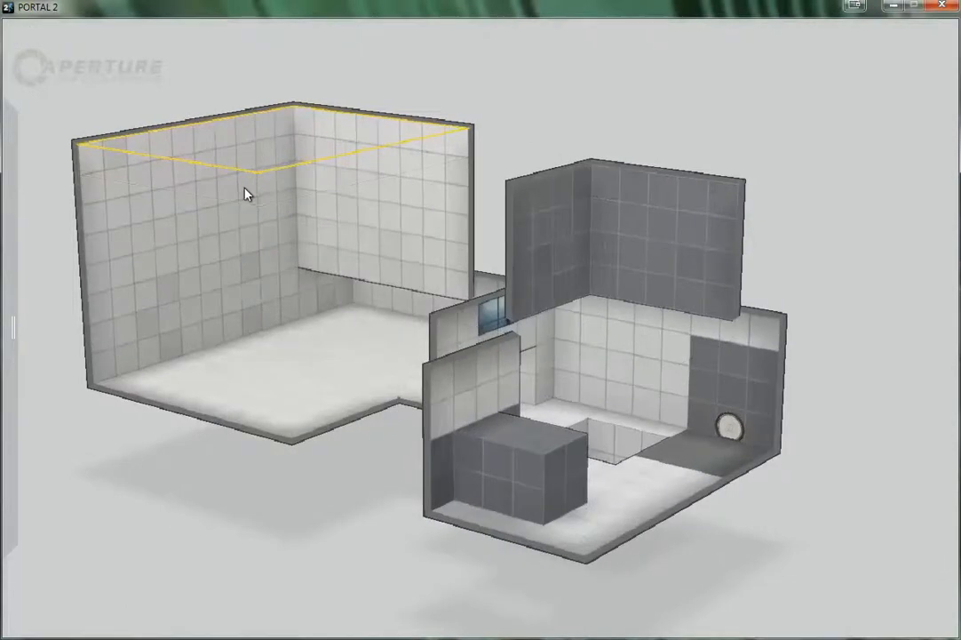
click(151, 235)
drag(151, 236, 294, 320)
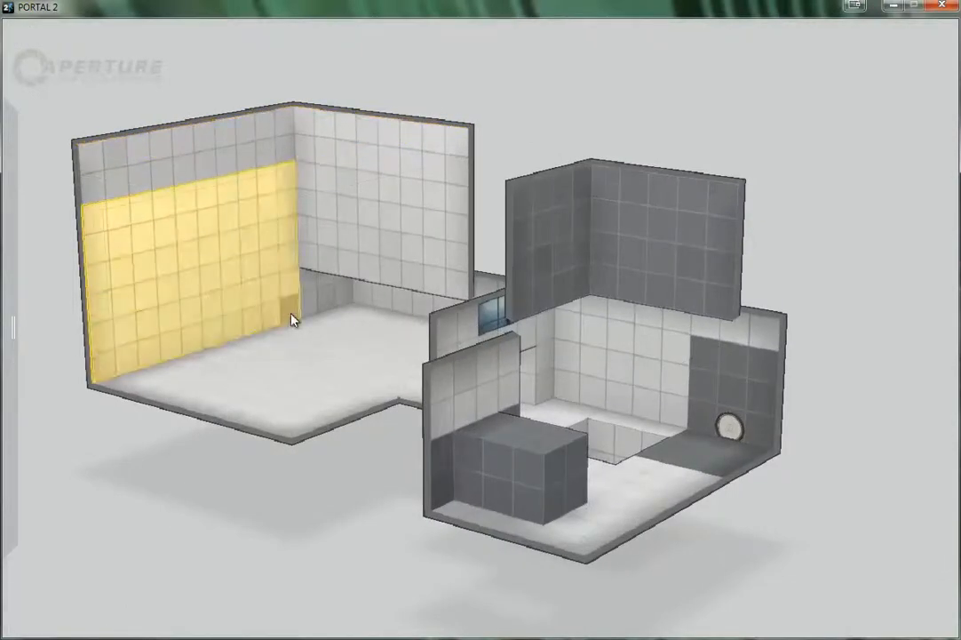
right_click(161, 233)
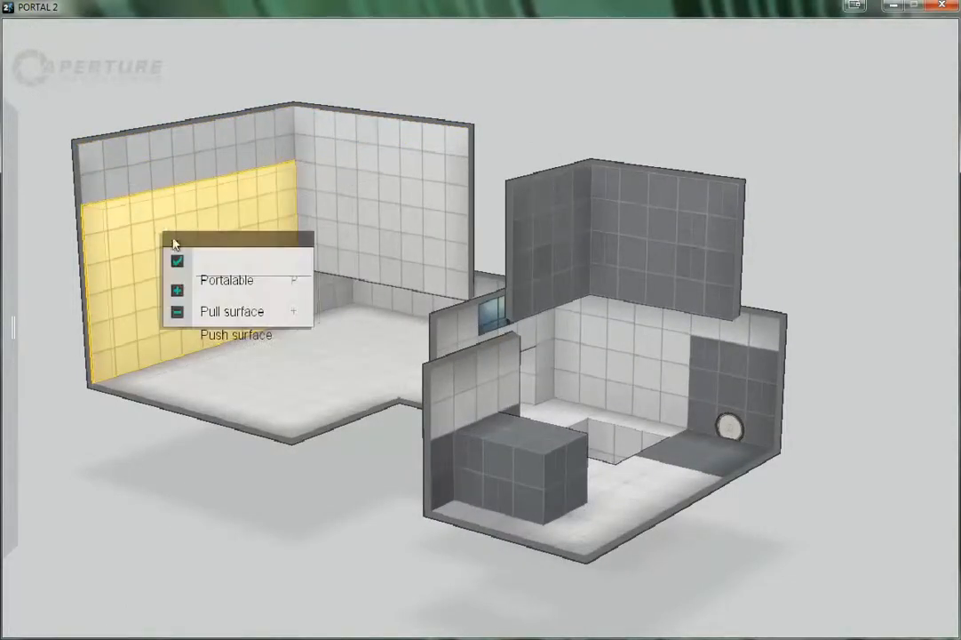
click(228, 271)
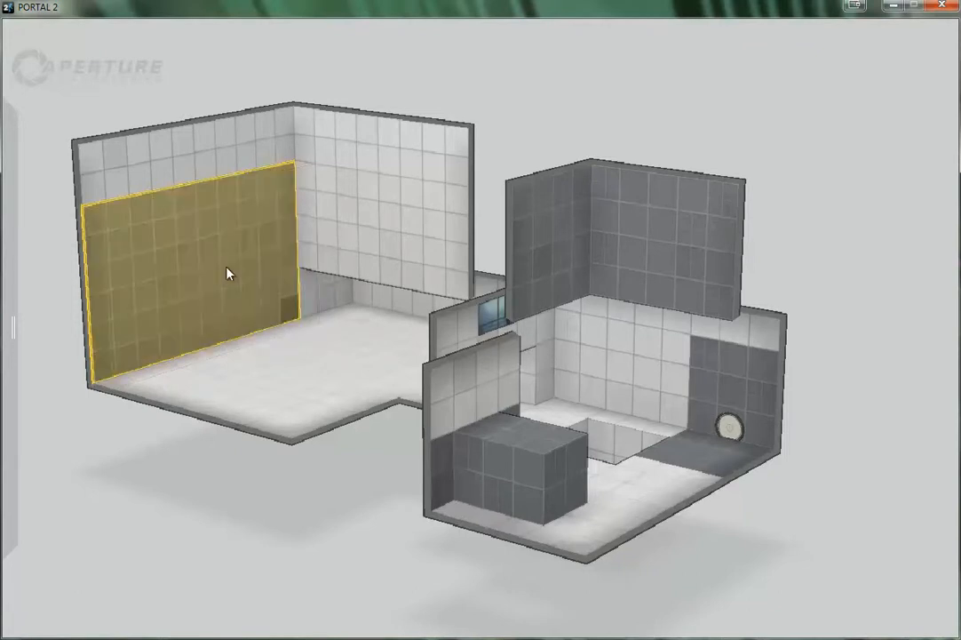
Turn off Portalable for the large room's upper wall adjoining the tall side wall, leaving that wall's lowest tile row white
drag(326, 163, 419, 178)
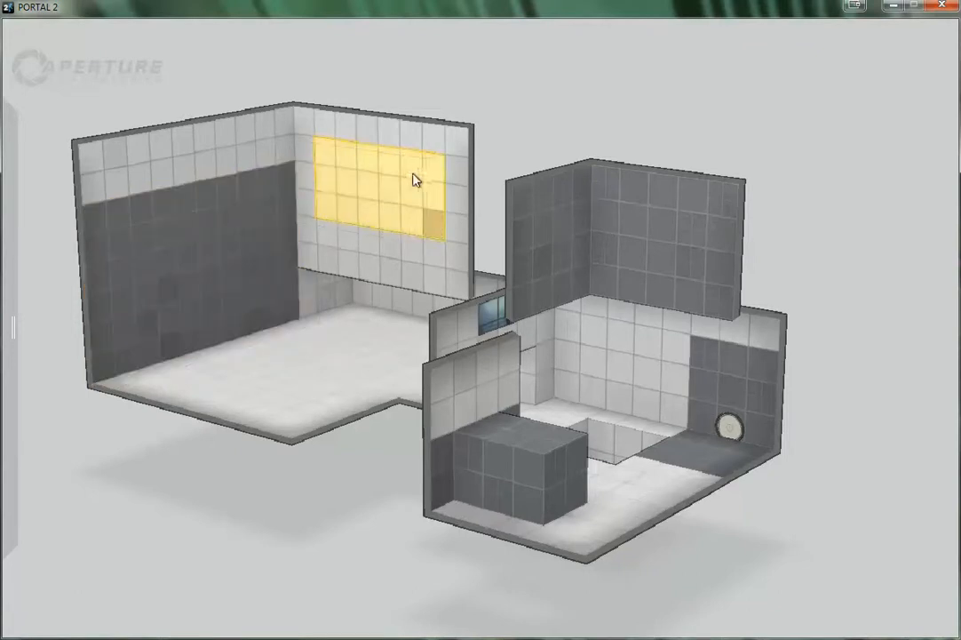
right_click(406, 180)
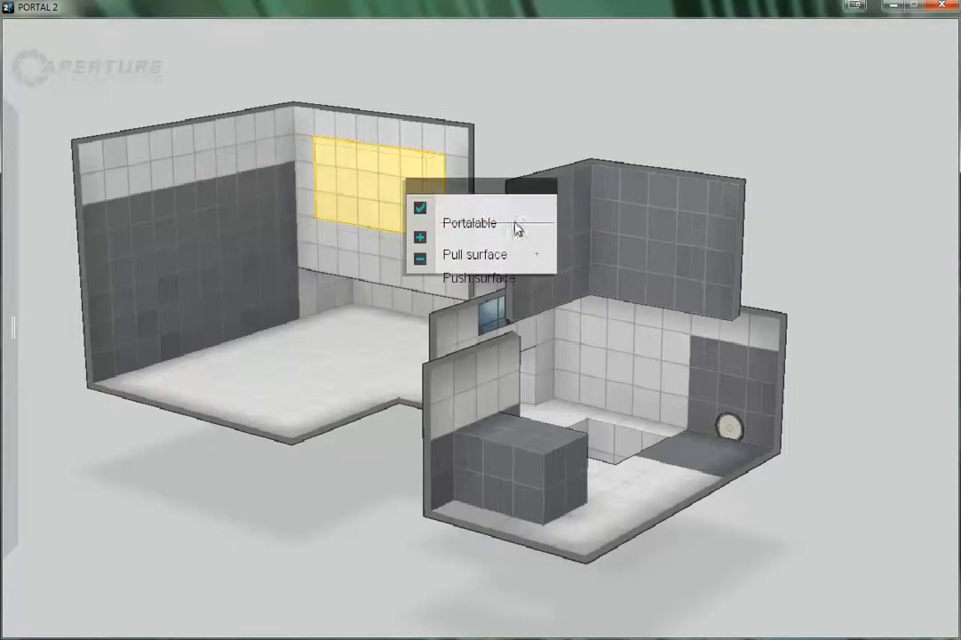
click(369, 185)
drag(302, 140, 451, 266)
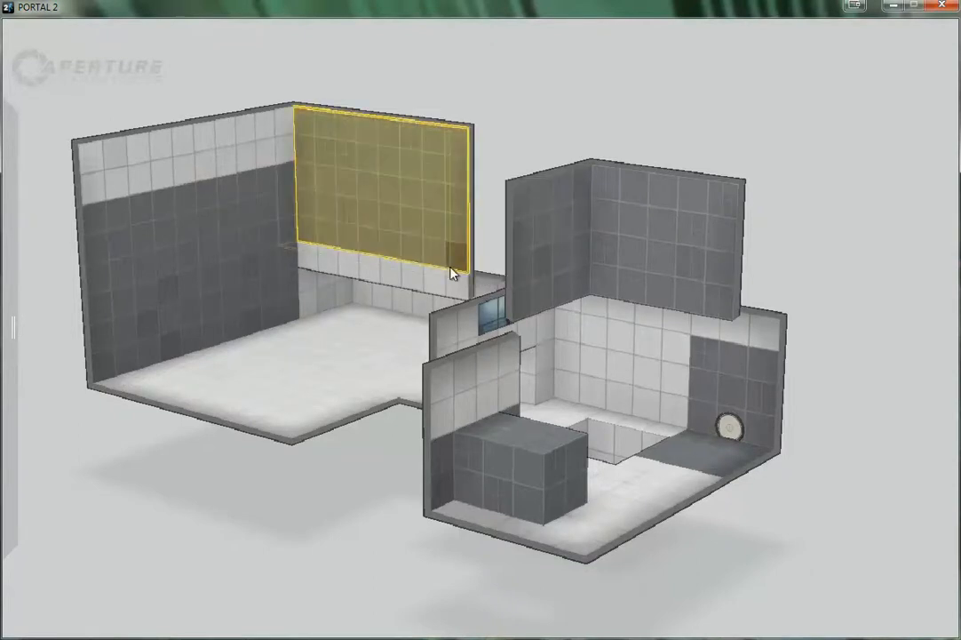
Turn off Portalable for a rectangular patch of the large room's floor and for the tall side wall's two uppermost tile rows
drag(238, 356, 311, 433)
key(p)
click(343, 331)
drag(248, 141, 87, 186)
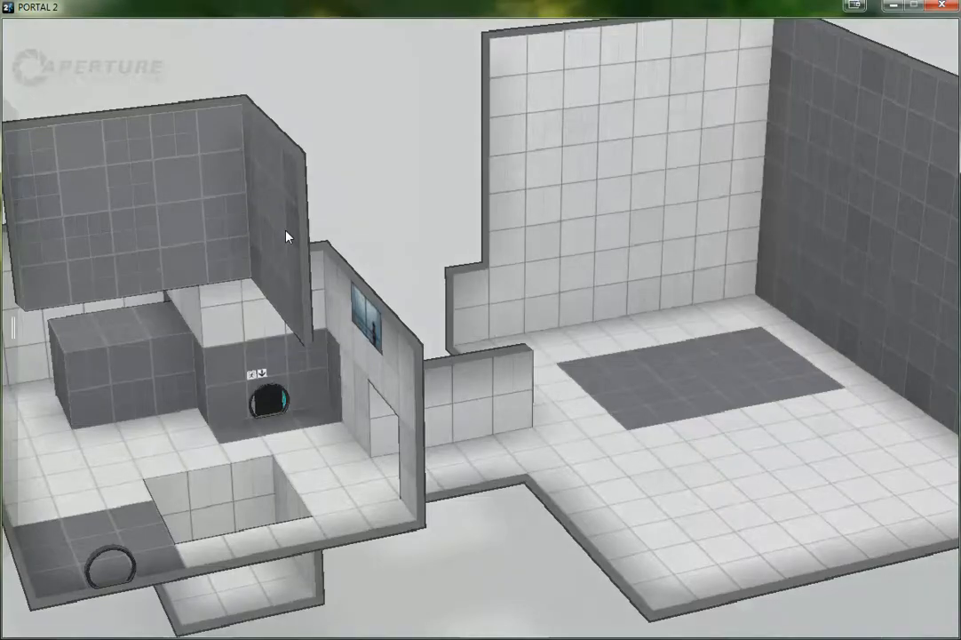
Rebuild the chamber so the edited rooms can be played in the game
right_drag(286, 235, 264, 224)
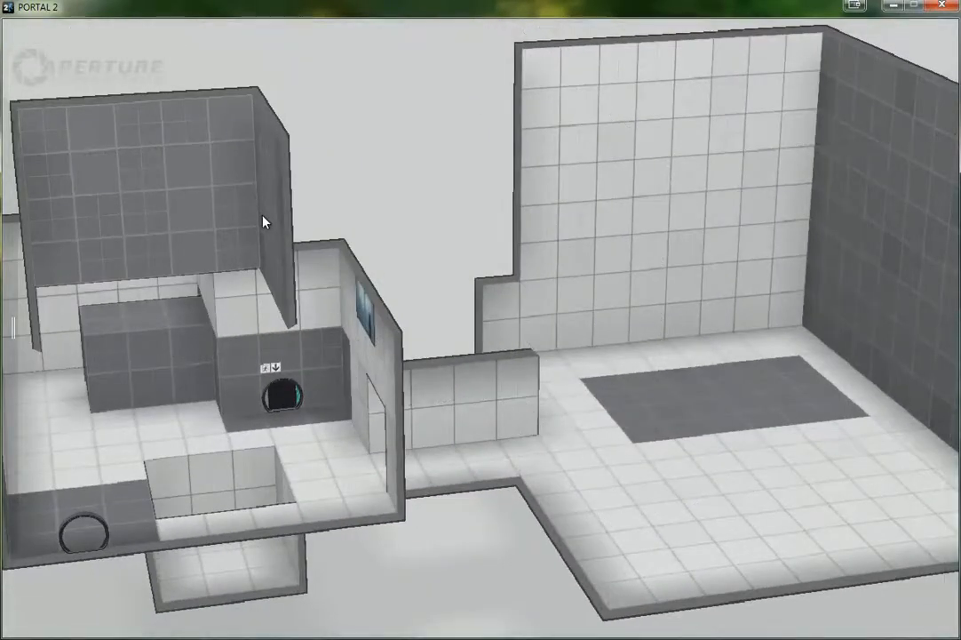
right_drag(271, 413, 354, 394)
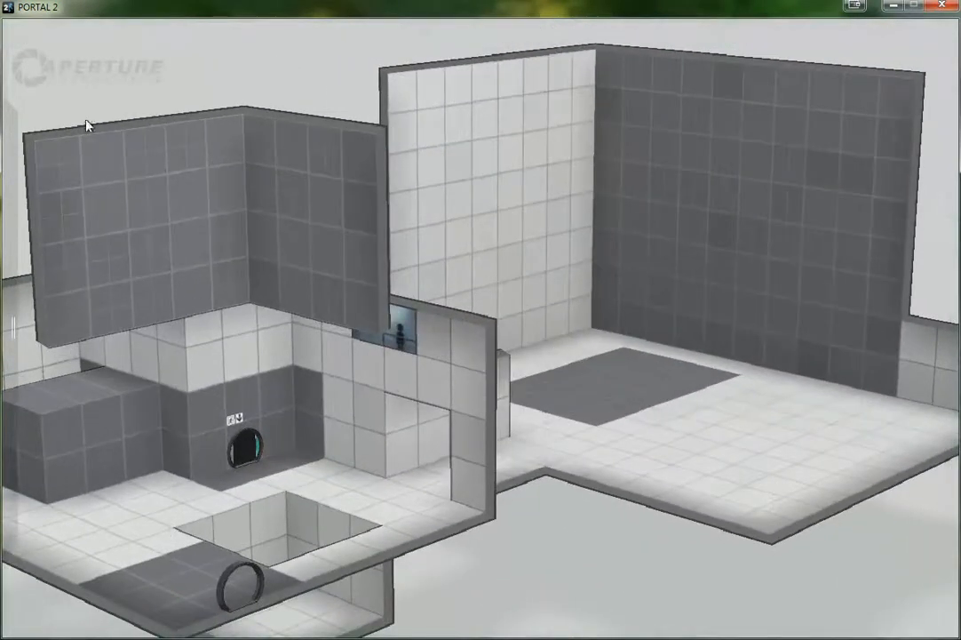
click(26, 37)
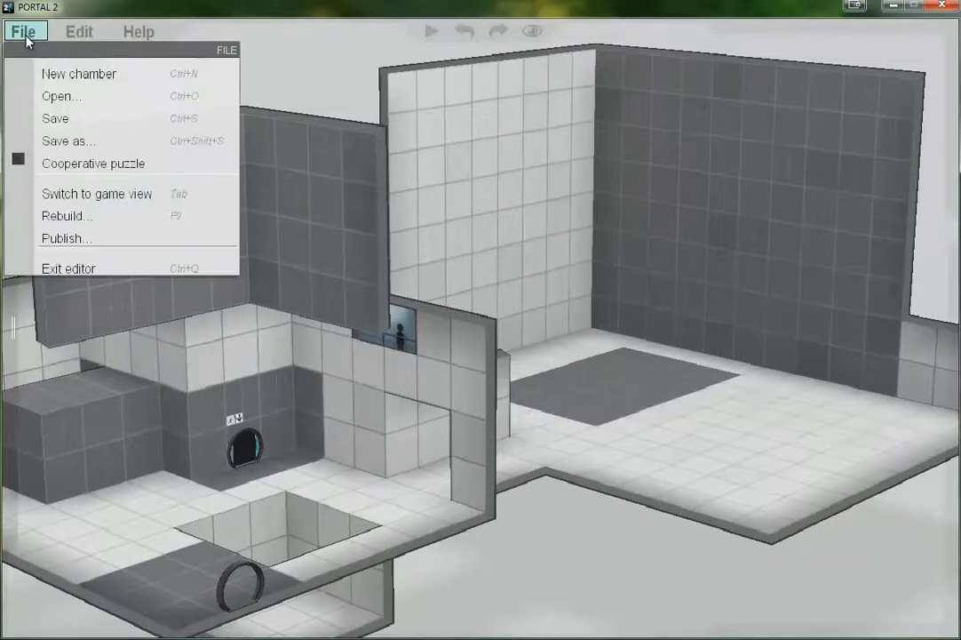
click(79, 222)
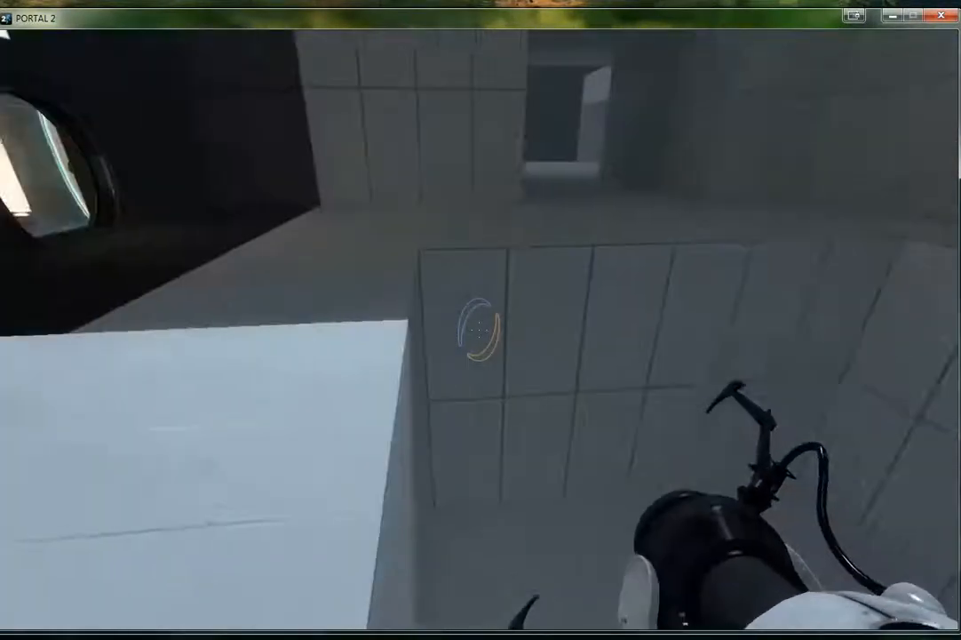
Walk through the corridor into the large room and back to the first room to inspect the built chamber
key(w)
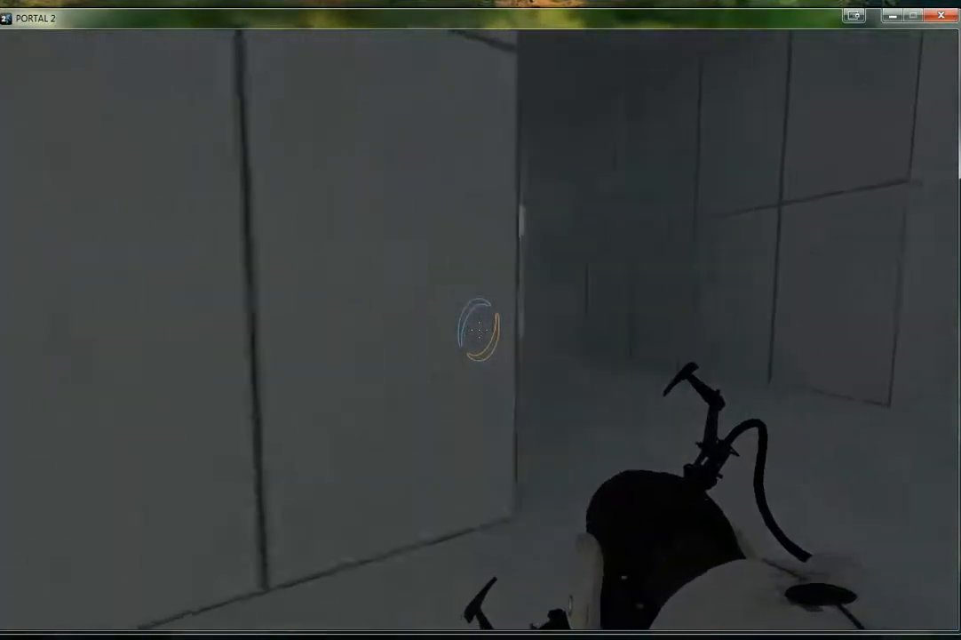
key(w)
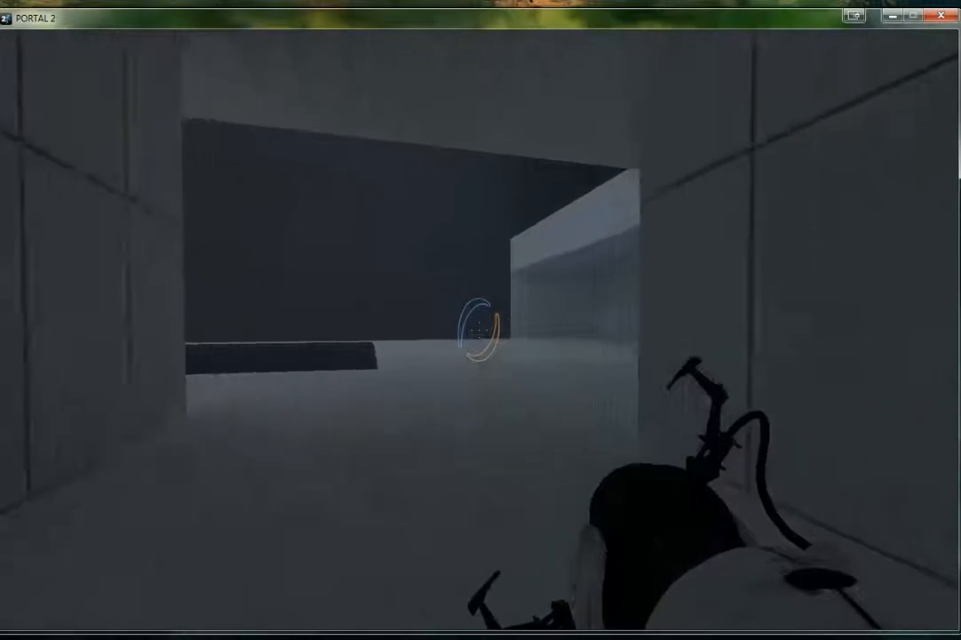
key(w)
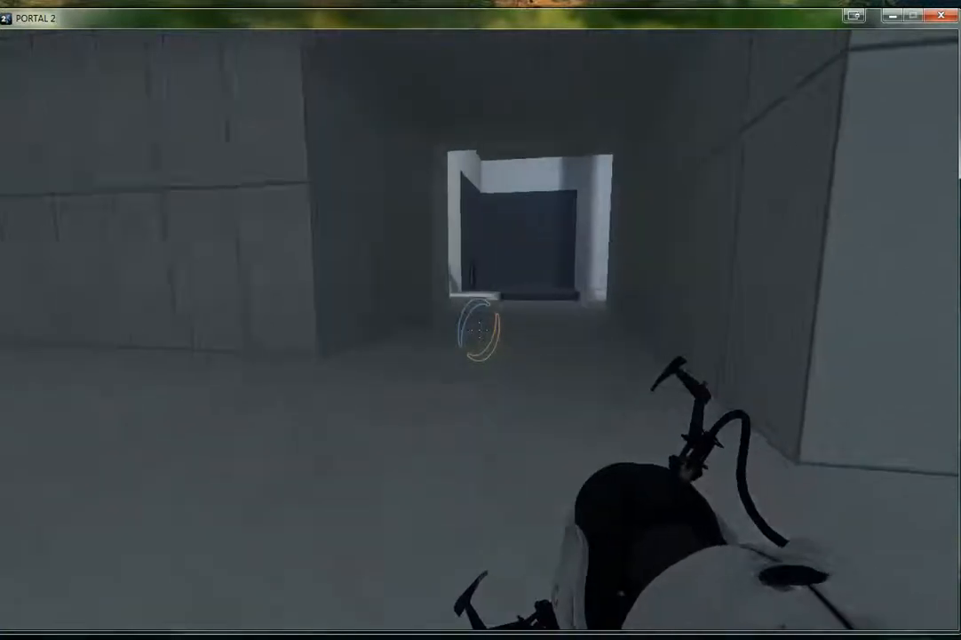
key(w)
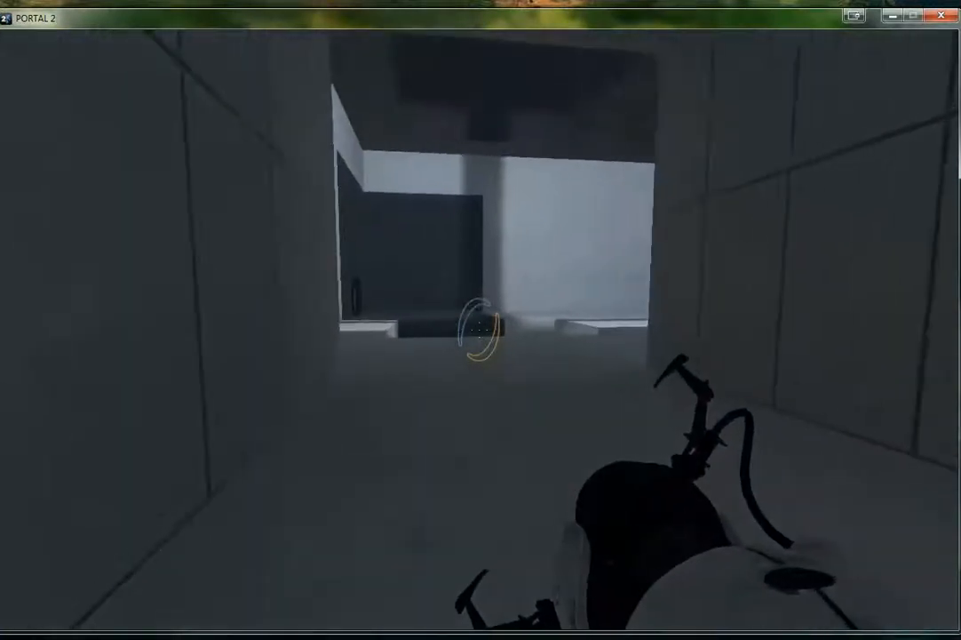
key(w)
key(w)
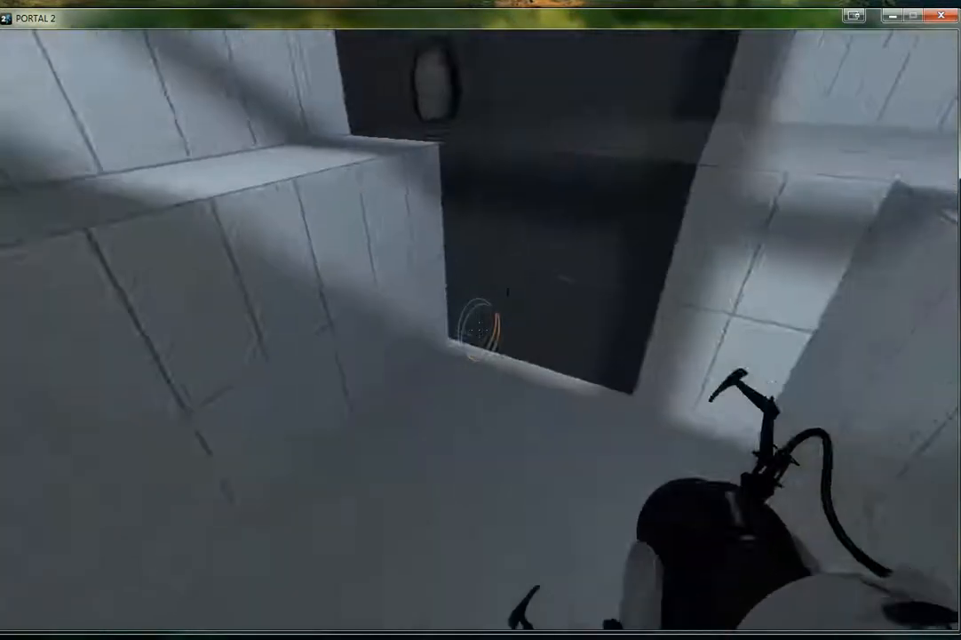
Test the portal gun in the first room by firing blue and orange portals at its white surfaces
key(w)
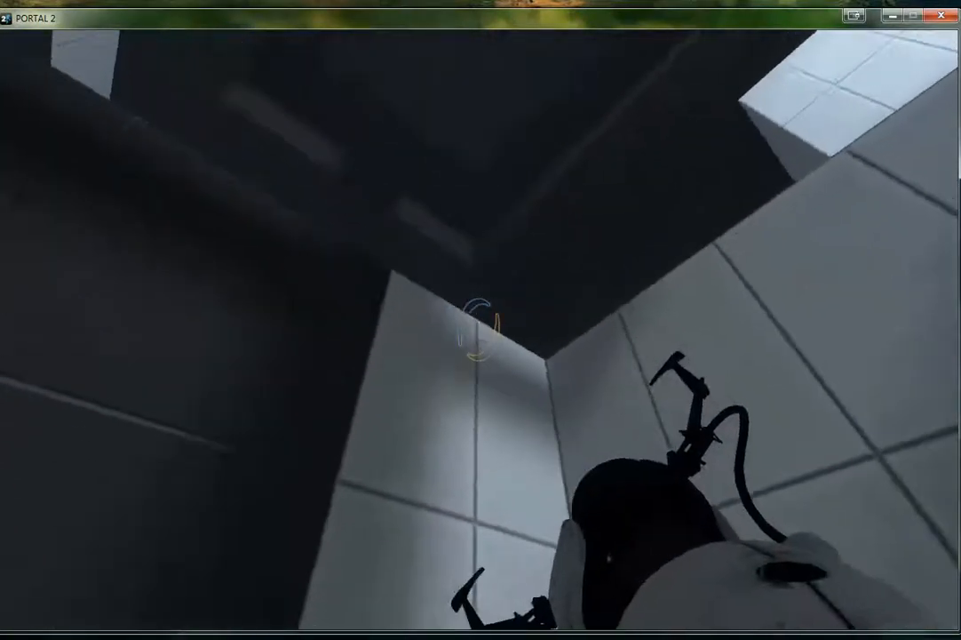
click(480, 328)
right_click(479, 328)
key(w)
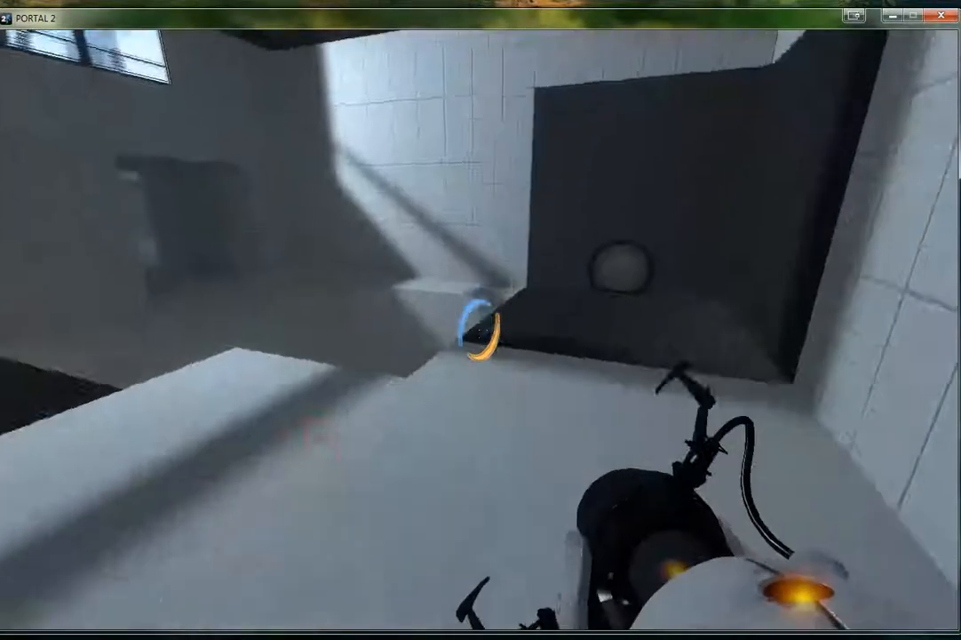
right_click(479, 329)
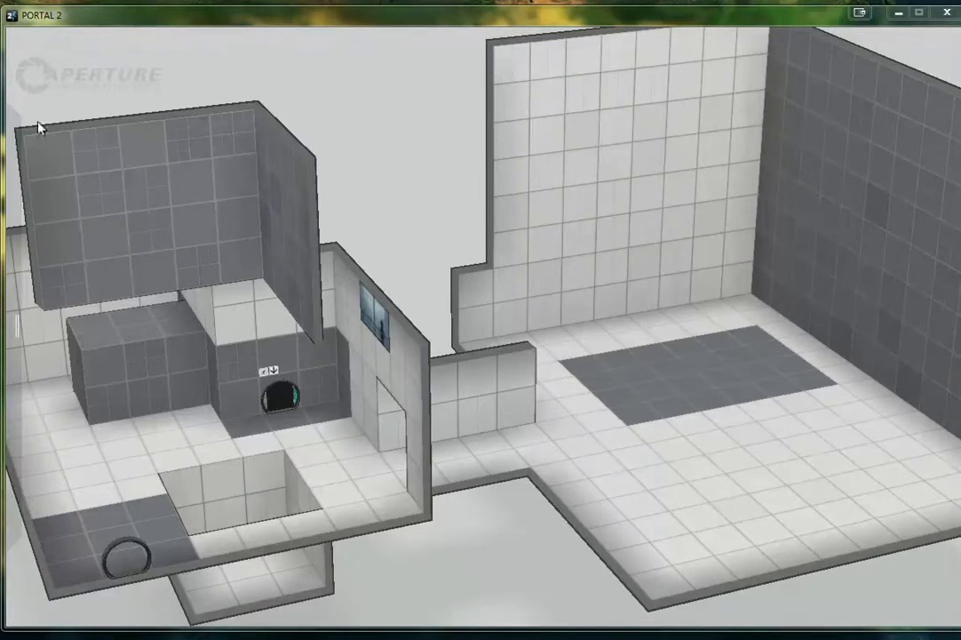
Create a new chamber and push its long wall with the exit door outward
mouse_move(29, 40)
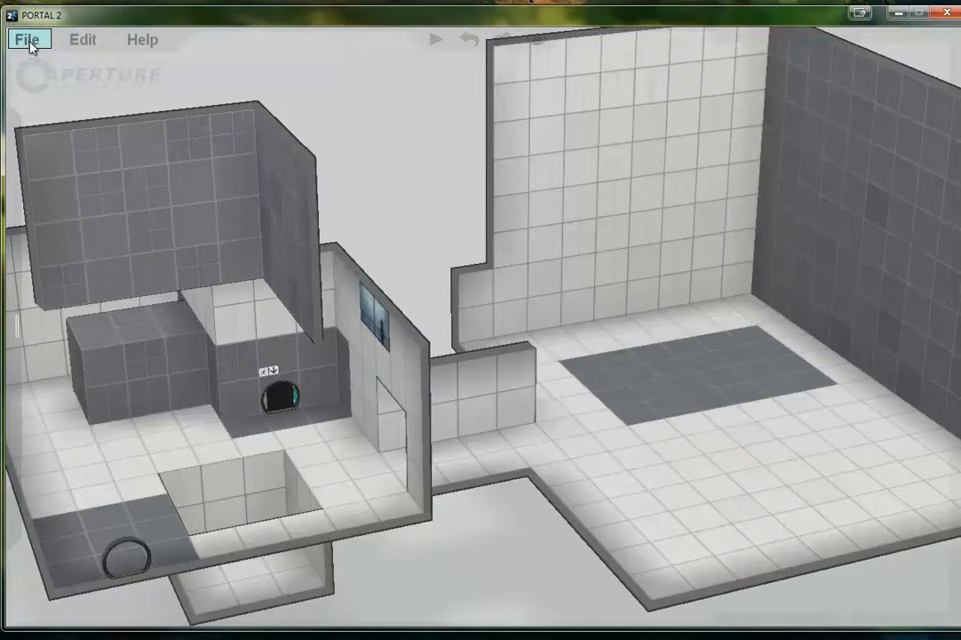
click(29, 40)
click(49, 78)
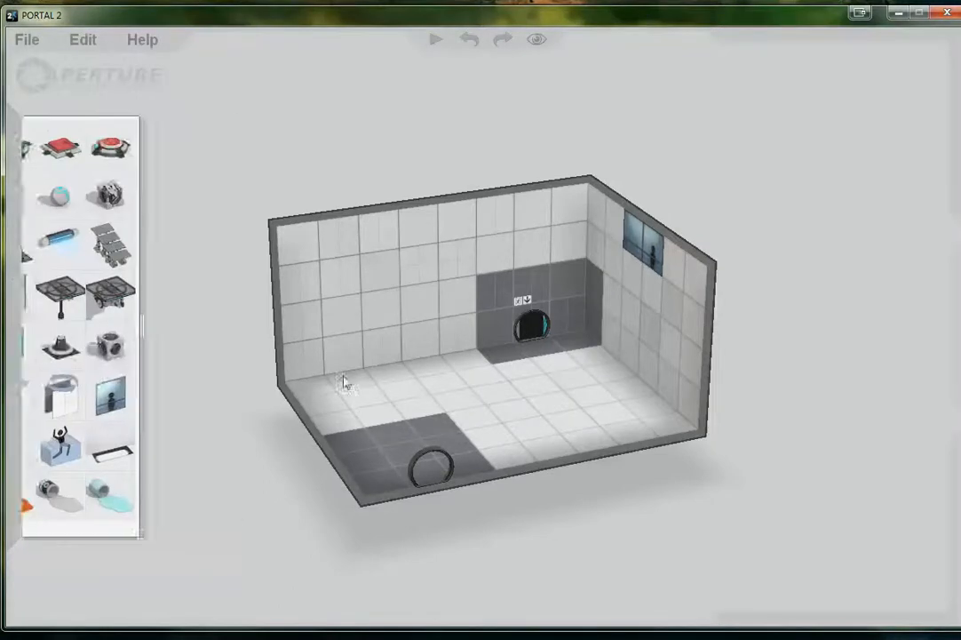
drag(297, 253, 558, 336)
key(minus)
key(minus)
key(minus)
key(minus)
key(minus)
key(minus)
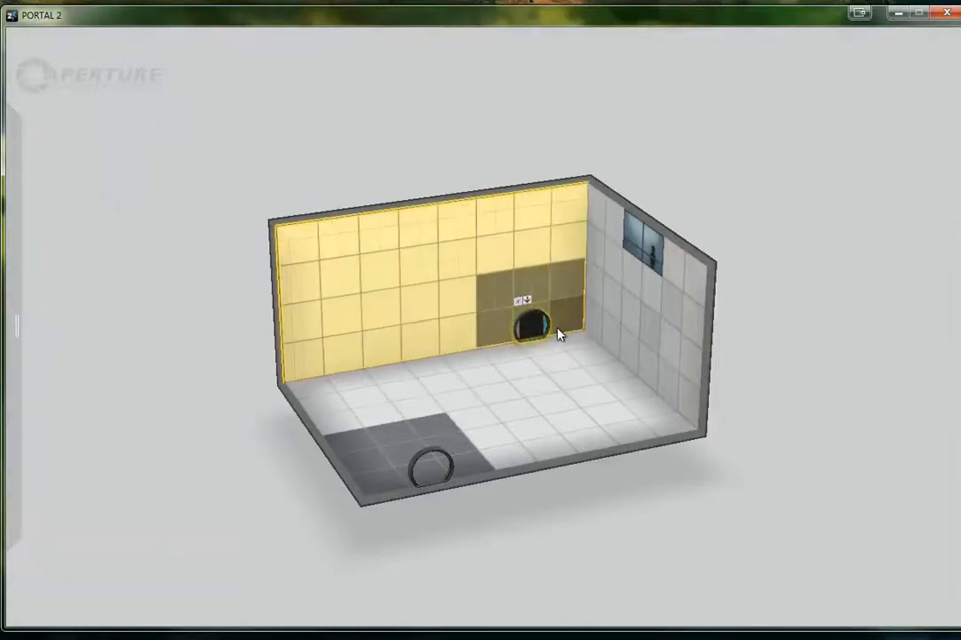
Push the new chamber's wall with the observation window outward to lengthen the room
drag(518, 155, 694, 413)
key(plus)
key(minus)
key(minus)
key(minus)
key(minus)
key(minus)
key(minus)
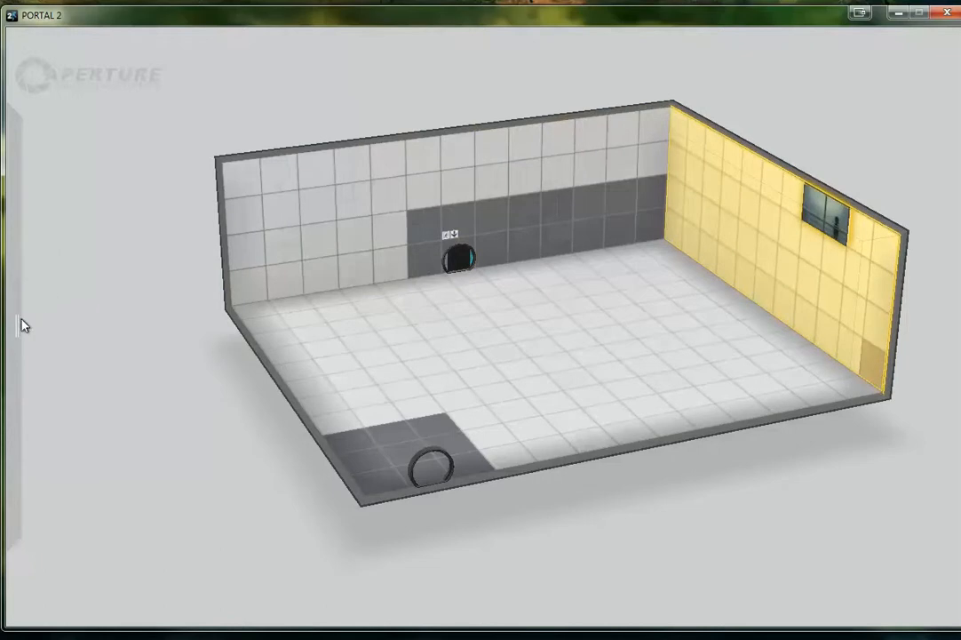
Place a floor button near the corner between the exit door's wall and the window wall
mouse_move(20, 323)
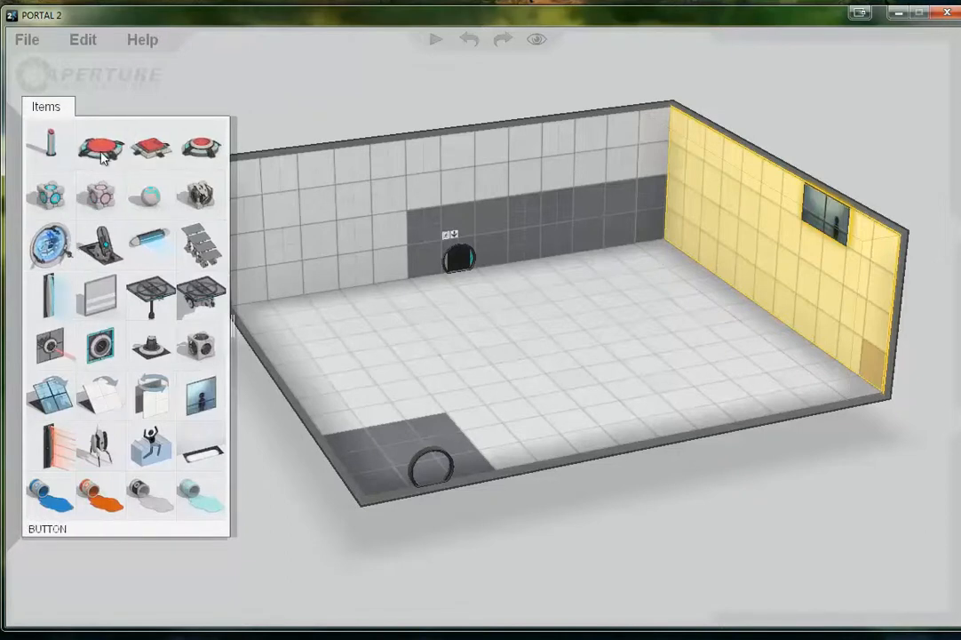
mouse_move(26, 150)
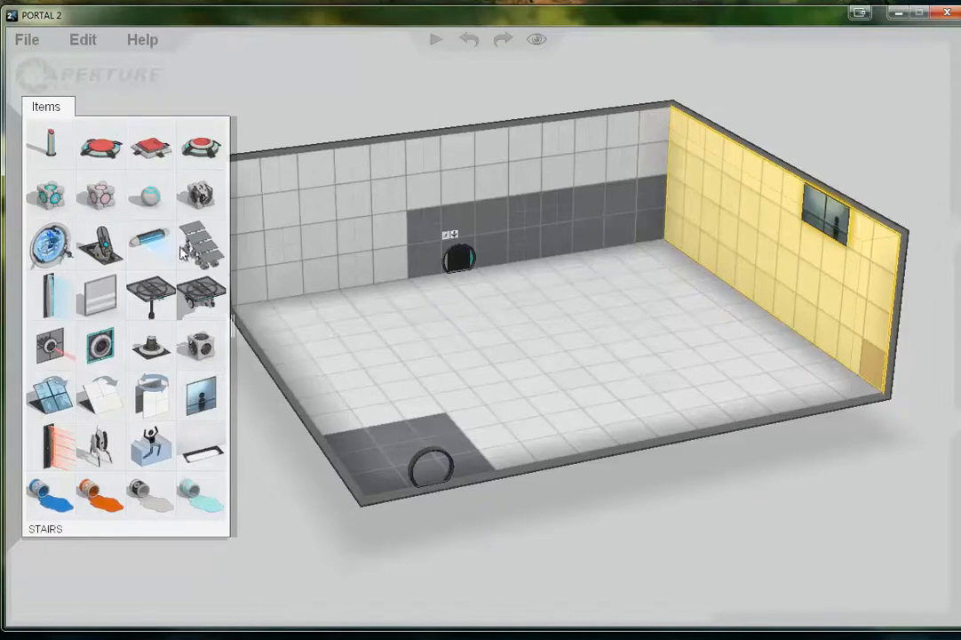
drag(93, 149, 659, 300)
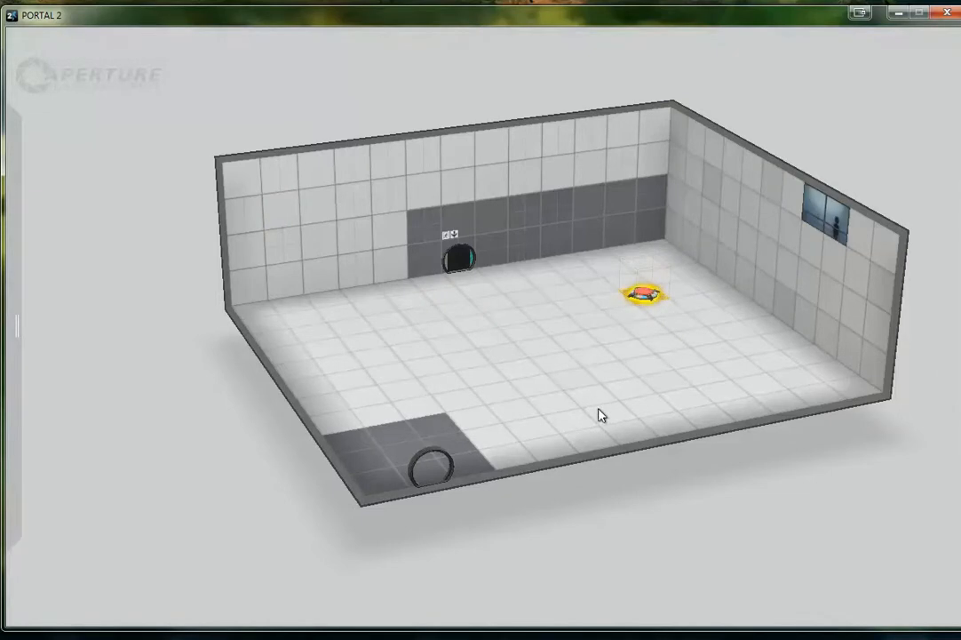
Connect the floor button to the exit door
right_click(640, 293)
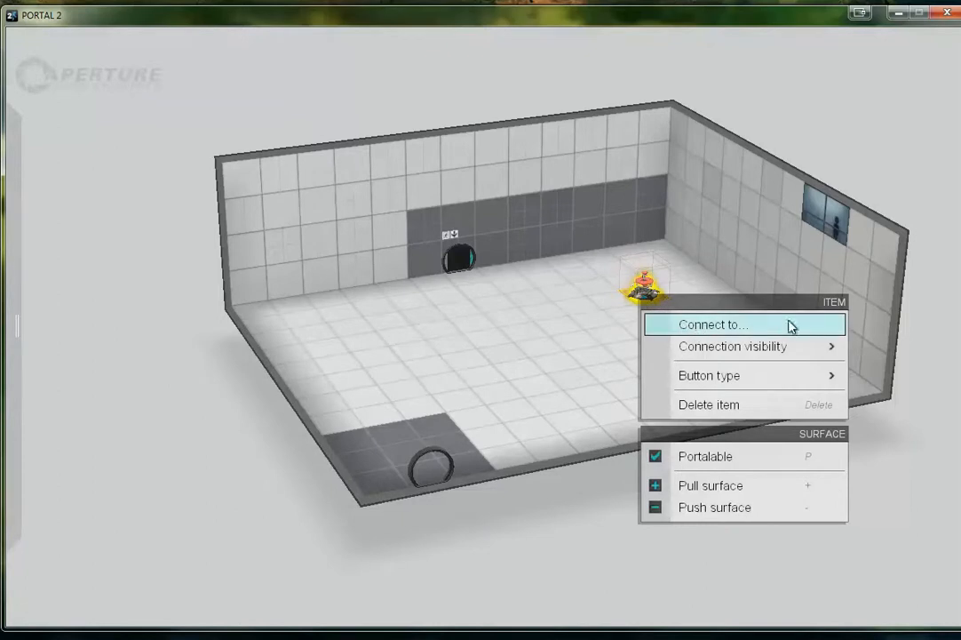
click(724, 327)
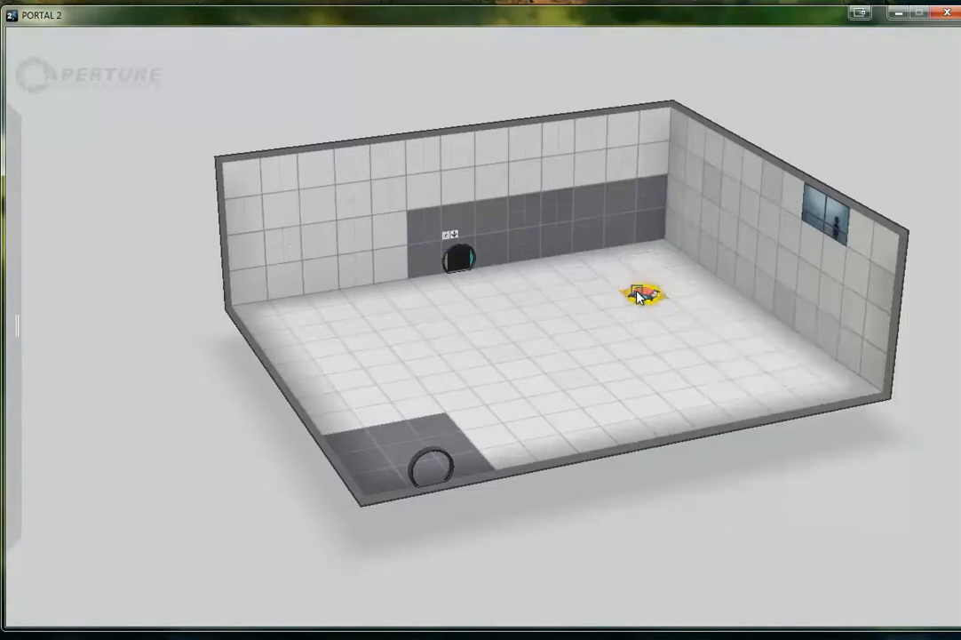
click(461, 260)
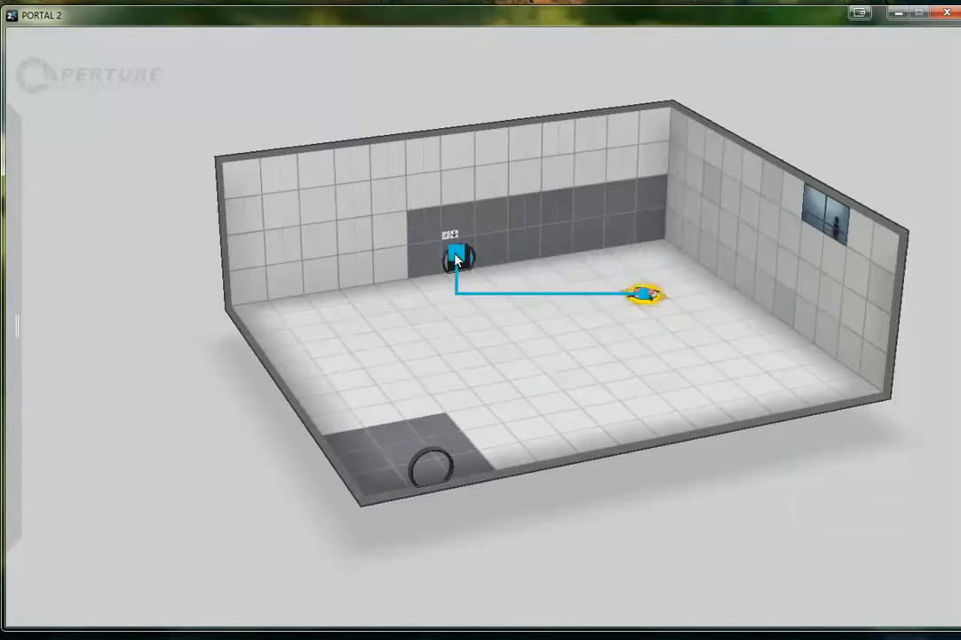
click(458, 258)
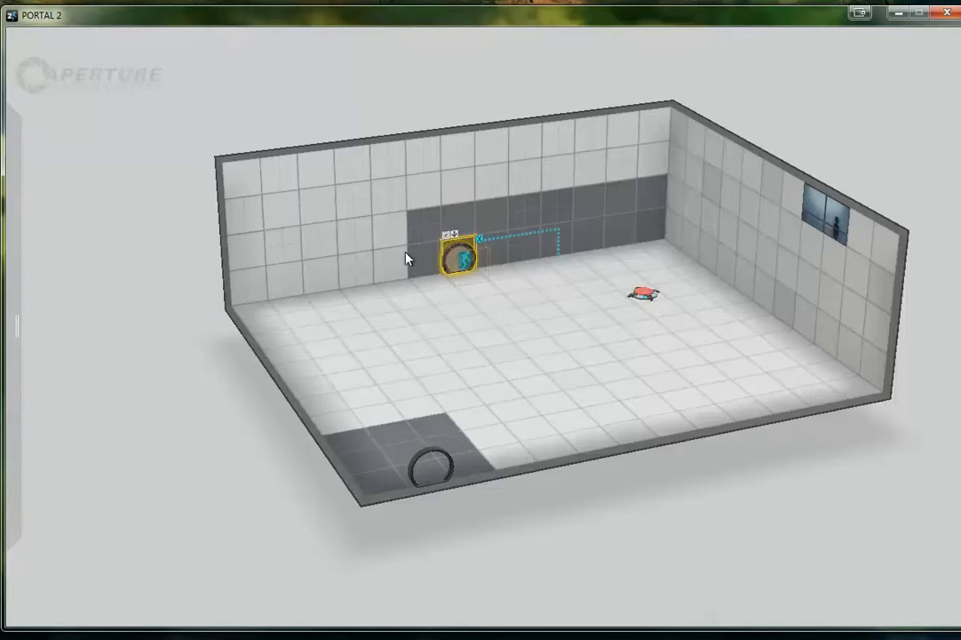
Switch the chamber to game view and walk onto the floor button to test its connection to the exit door
click(32, 41)
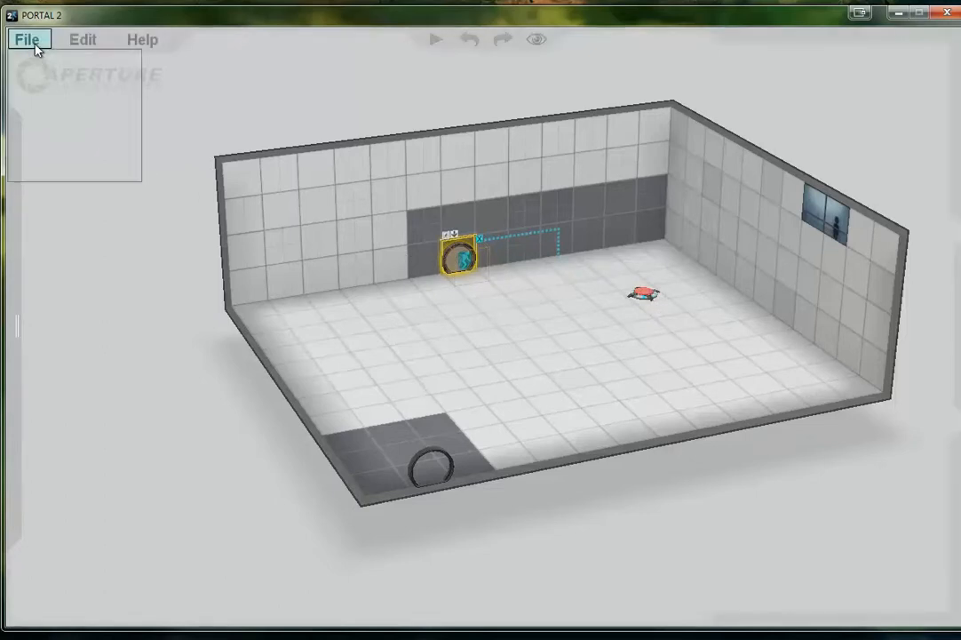
click(88, 199)
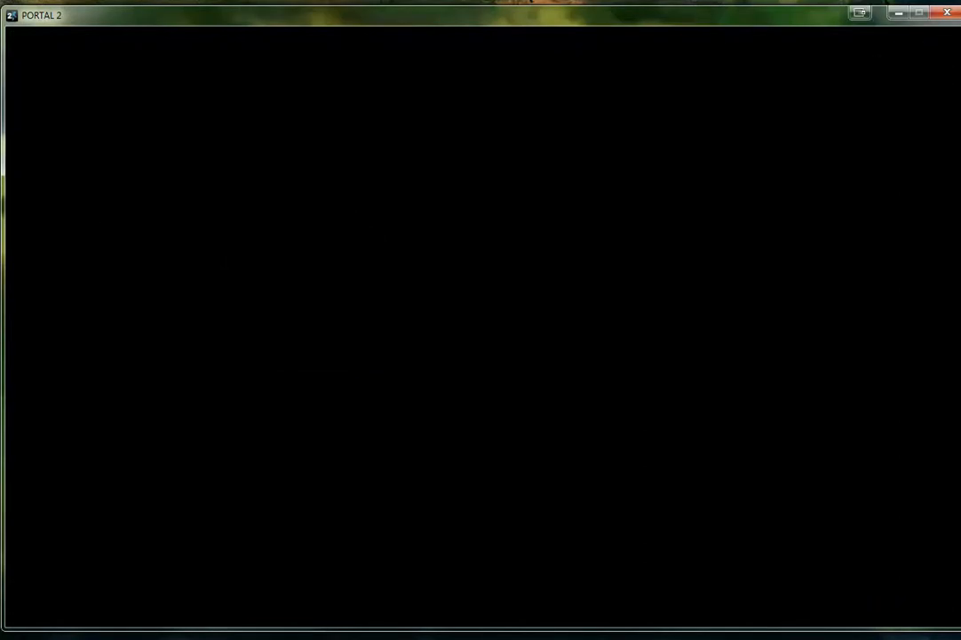
key(w)
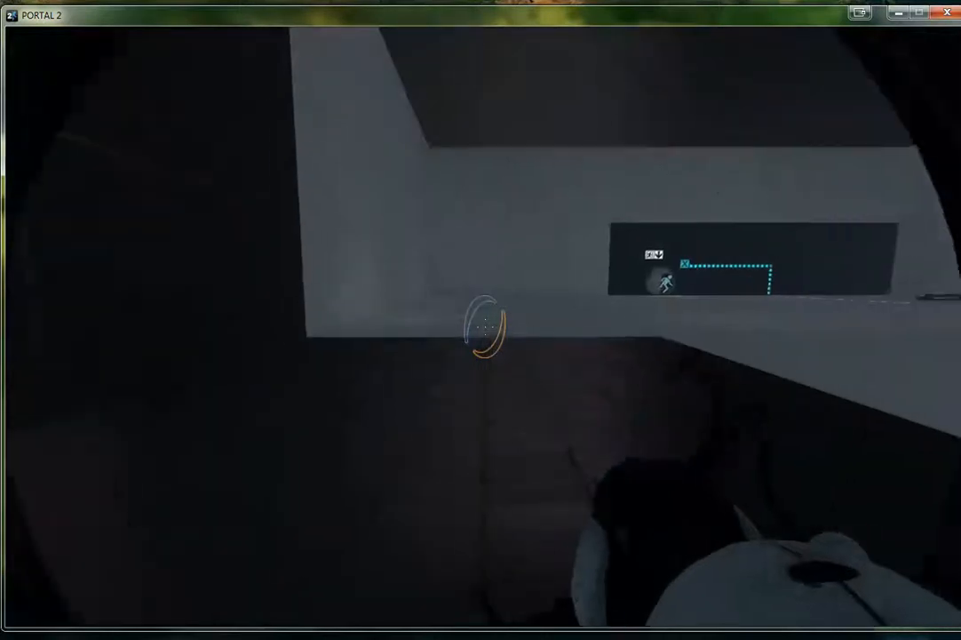
key(w)
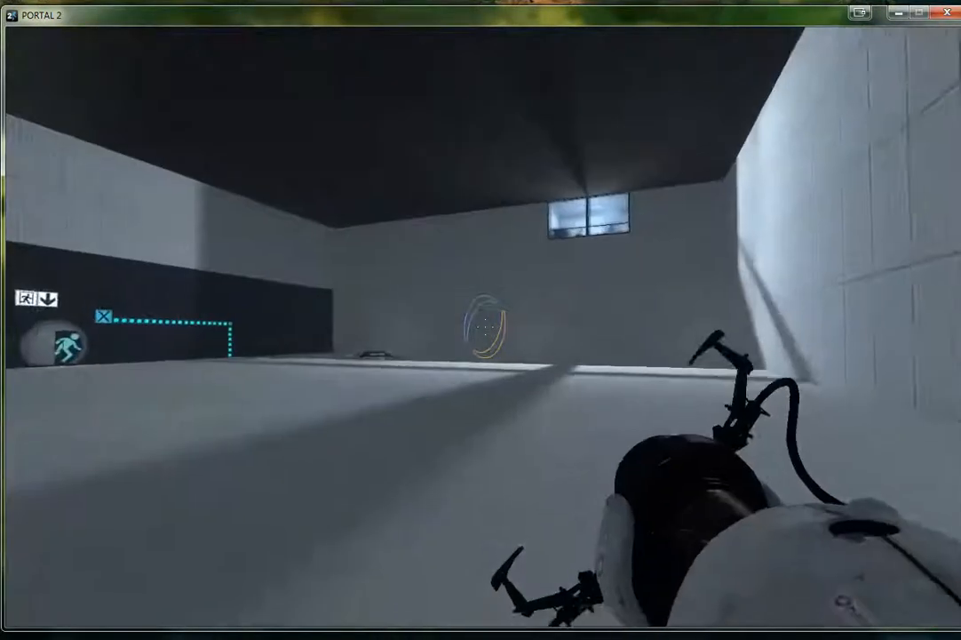
key(w)
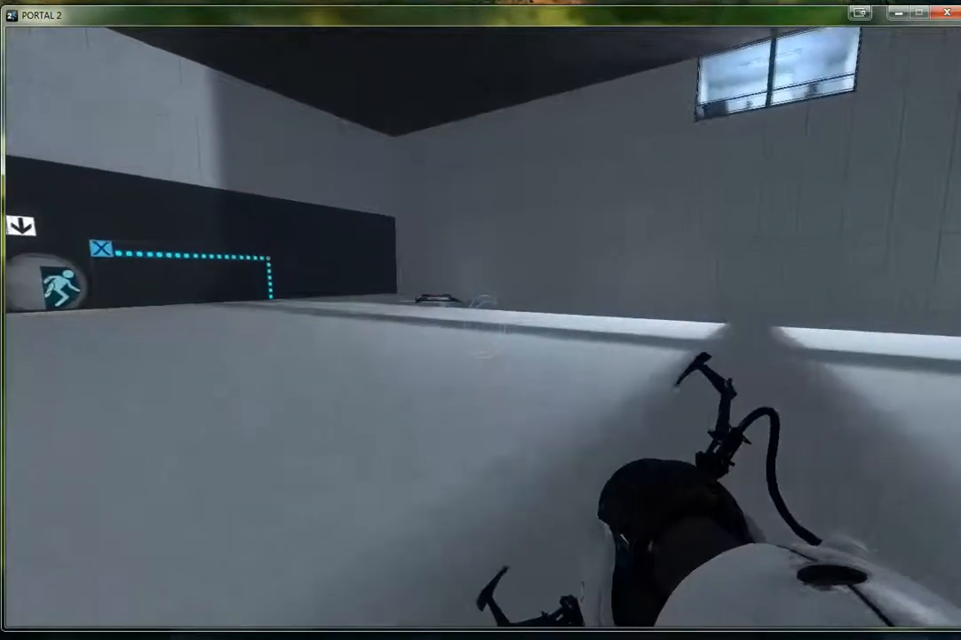
key(w)
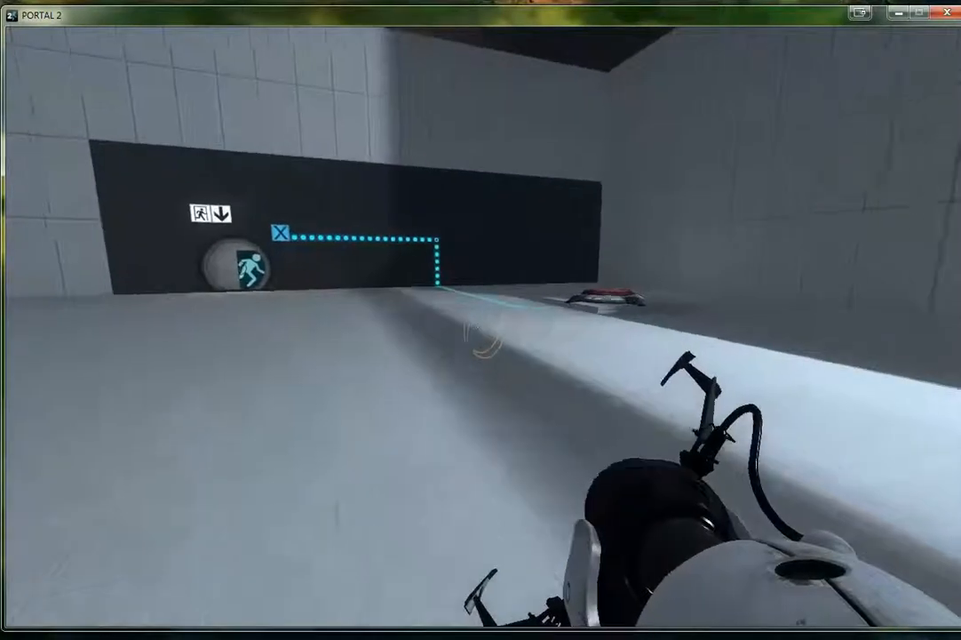
key(w)
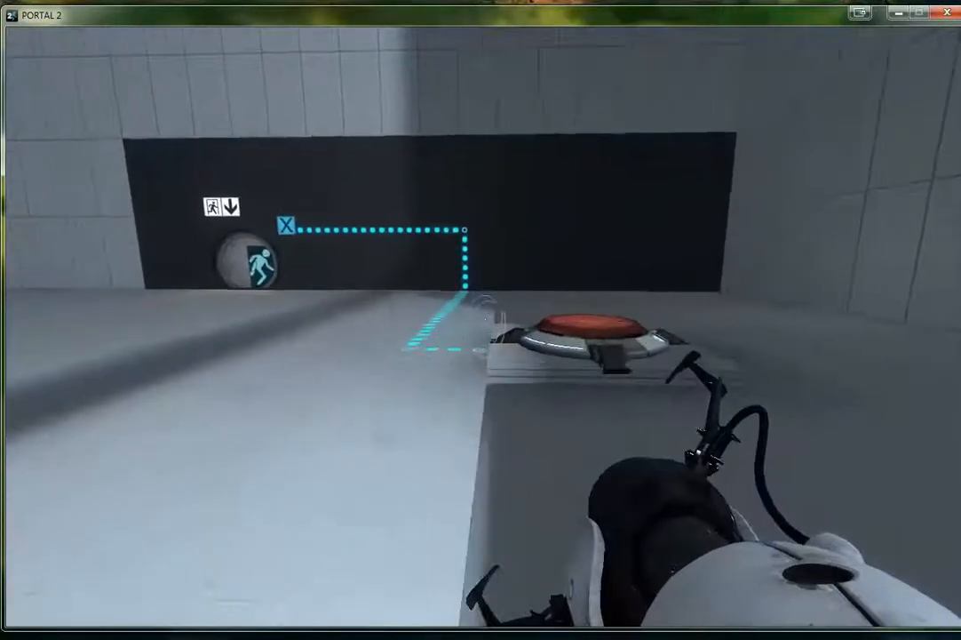
key(w)
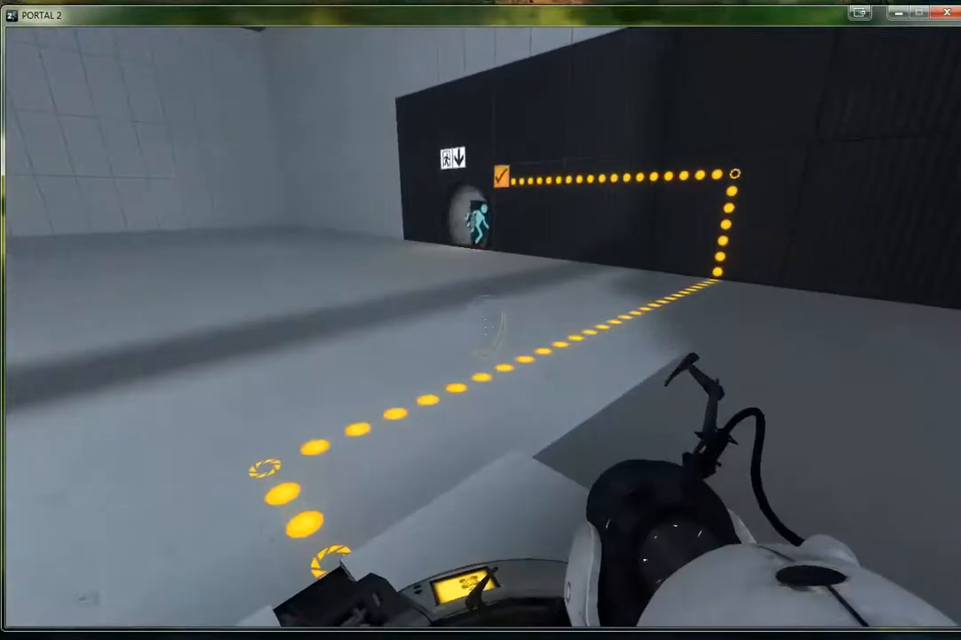
Step off and back onto the floor button to check how the exit door responds, including after walking away
key(s)
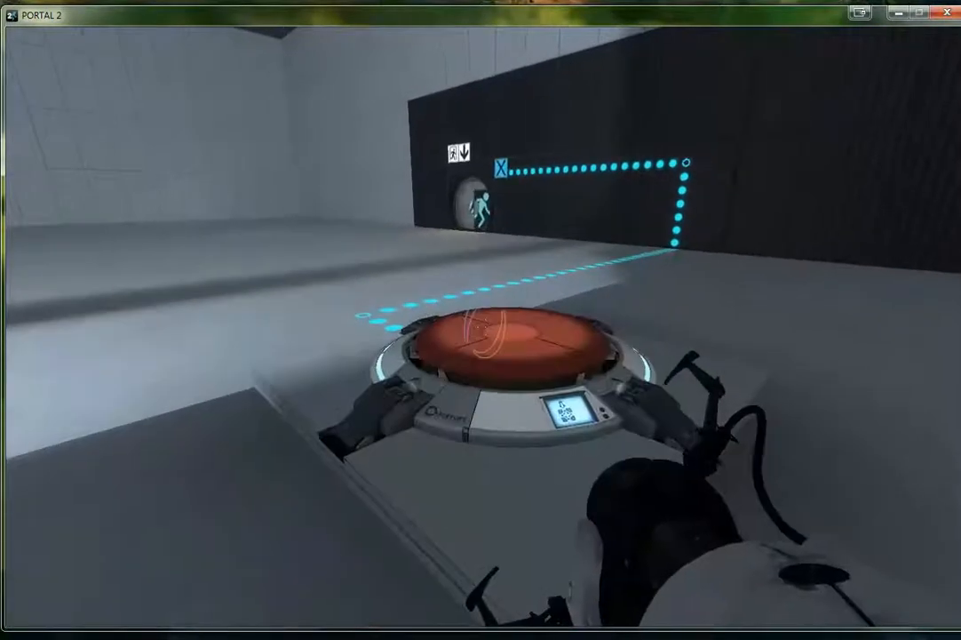
key(w)
key(w)
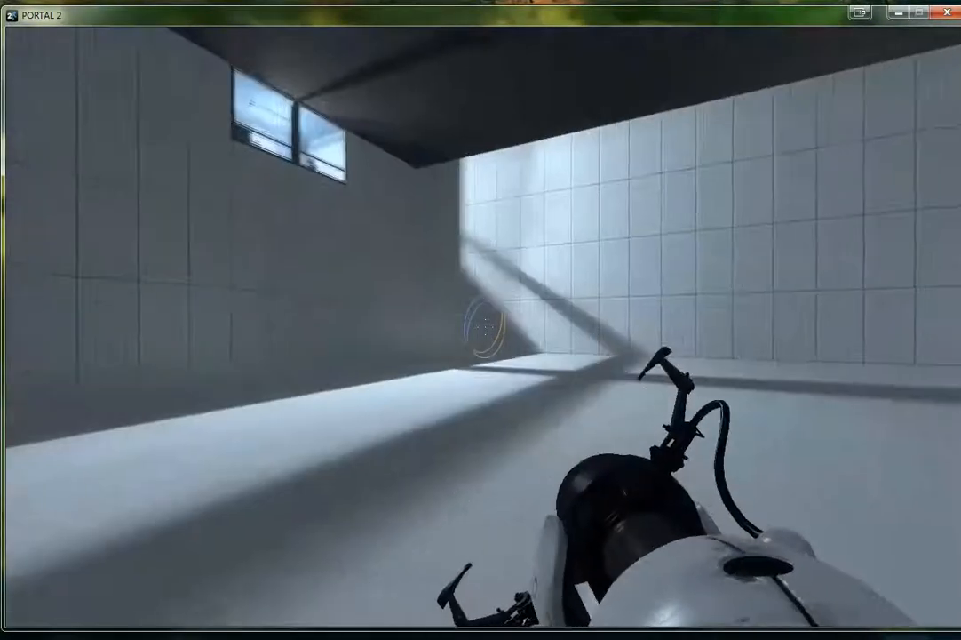
key(w)
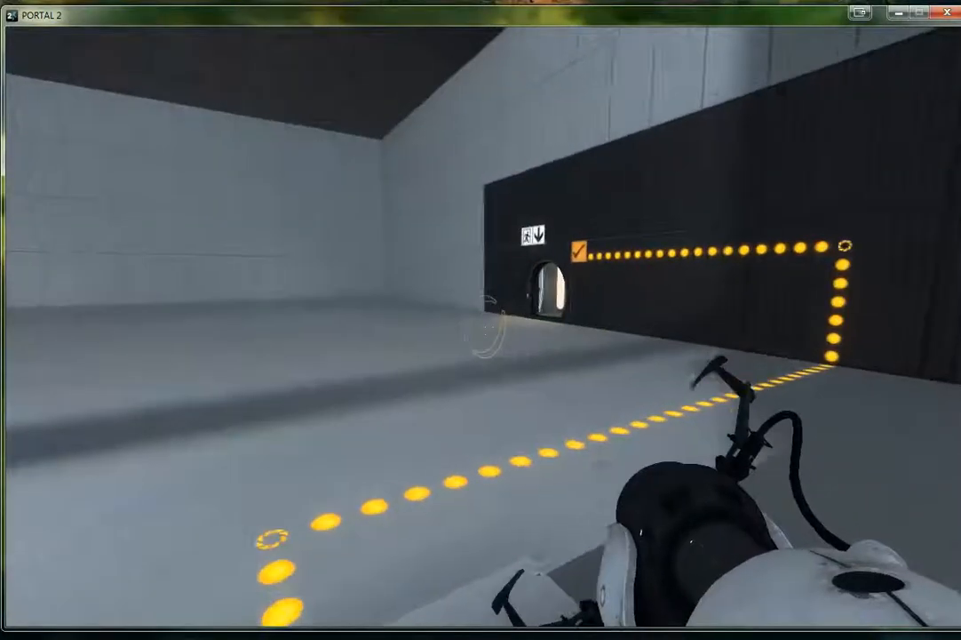
key(w)
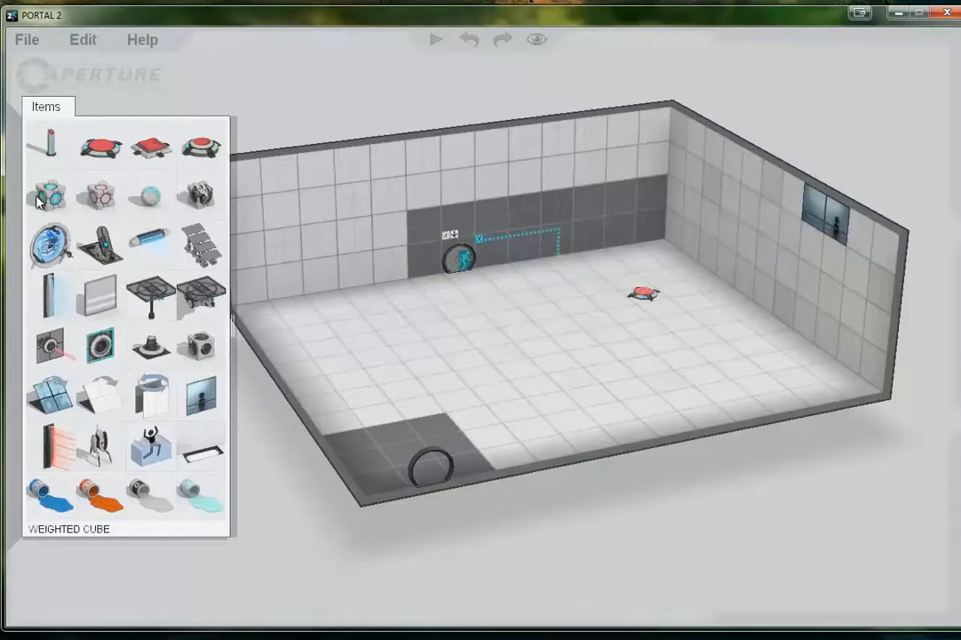
Place a weighted cube with its dropper on the floor near the middle of the chamber
drag(39, 202, 522, 198)
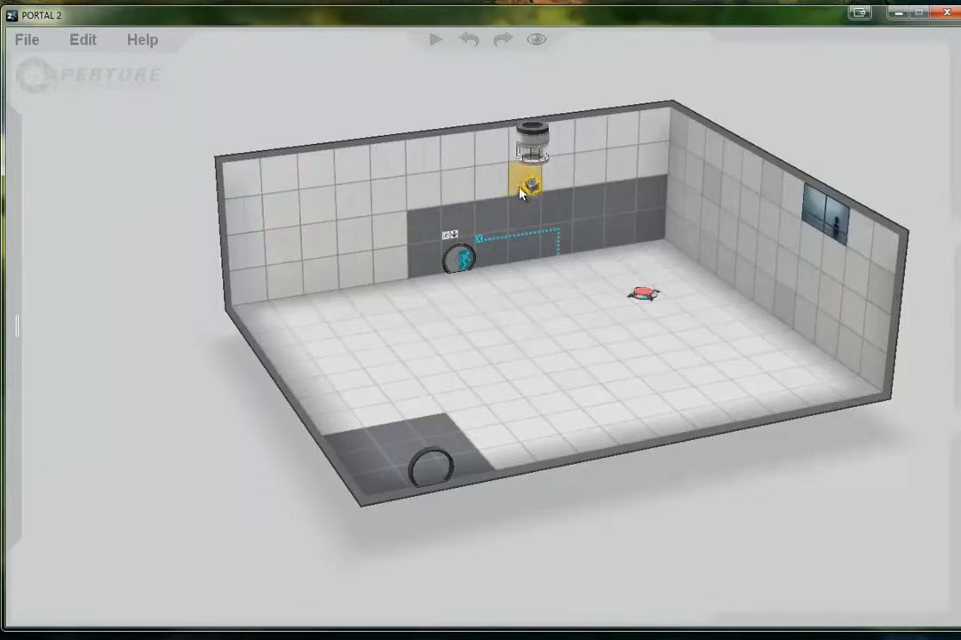
drag(531, 154, 524, 190)
drag(535, 276, 562, 372)
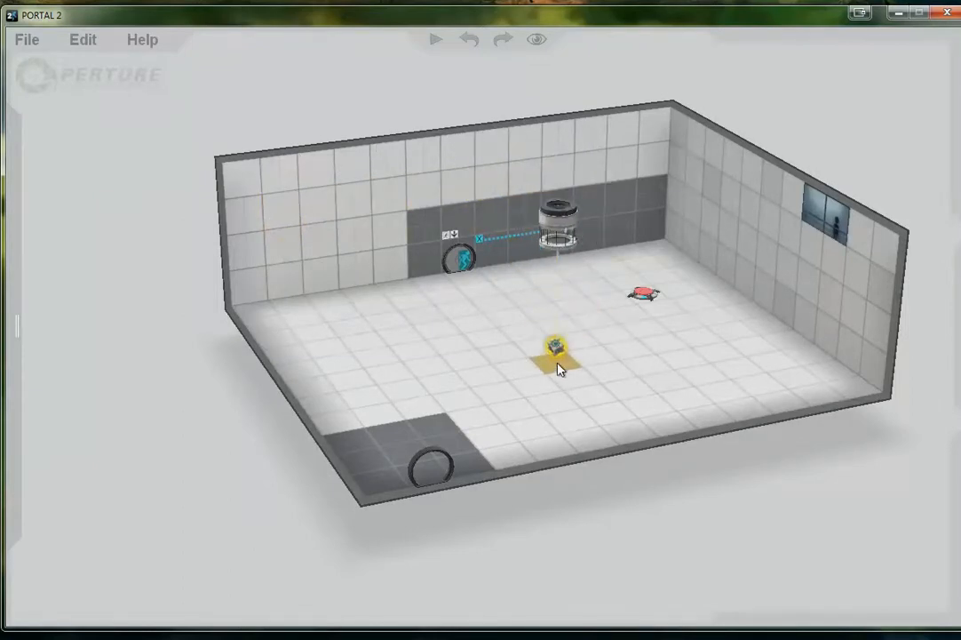
click(557, 364)
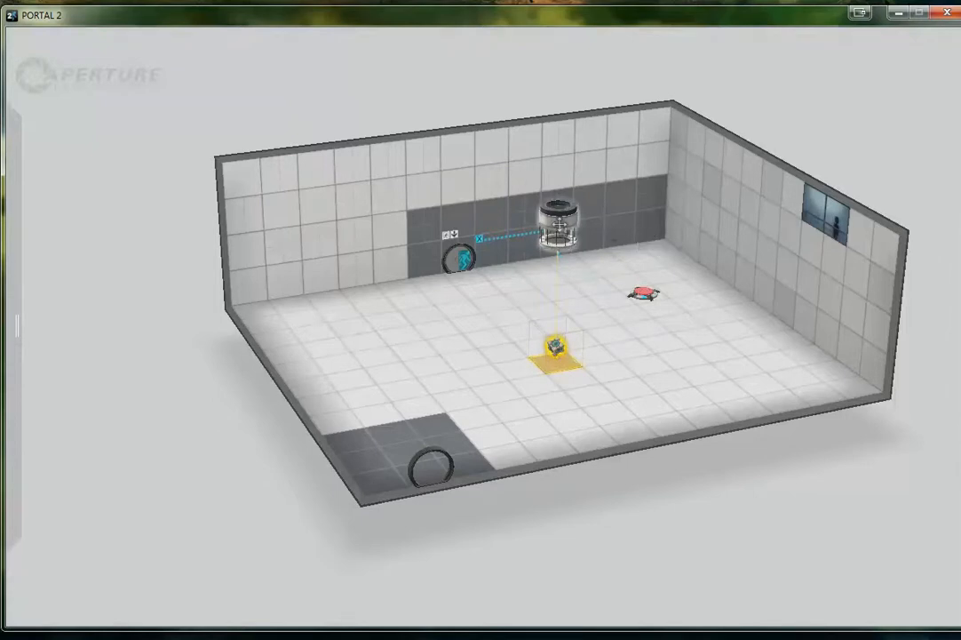
Examine the cube dropper's options, including the cube types, auto-drop and auto-respawn settings
right_click(558, 225)
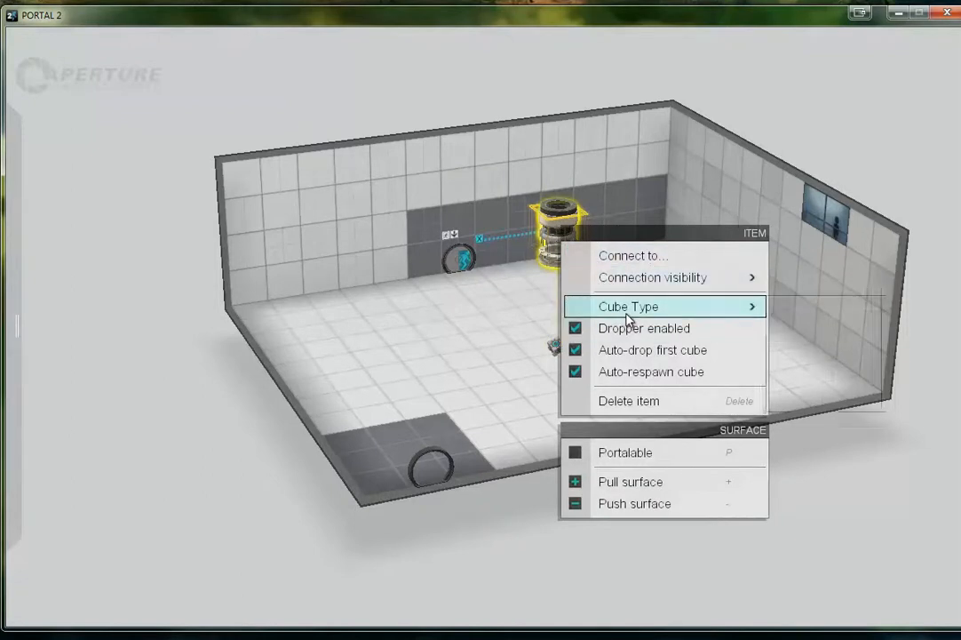
mouse_move(629, 318)
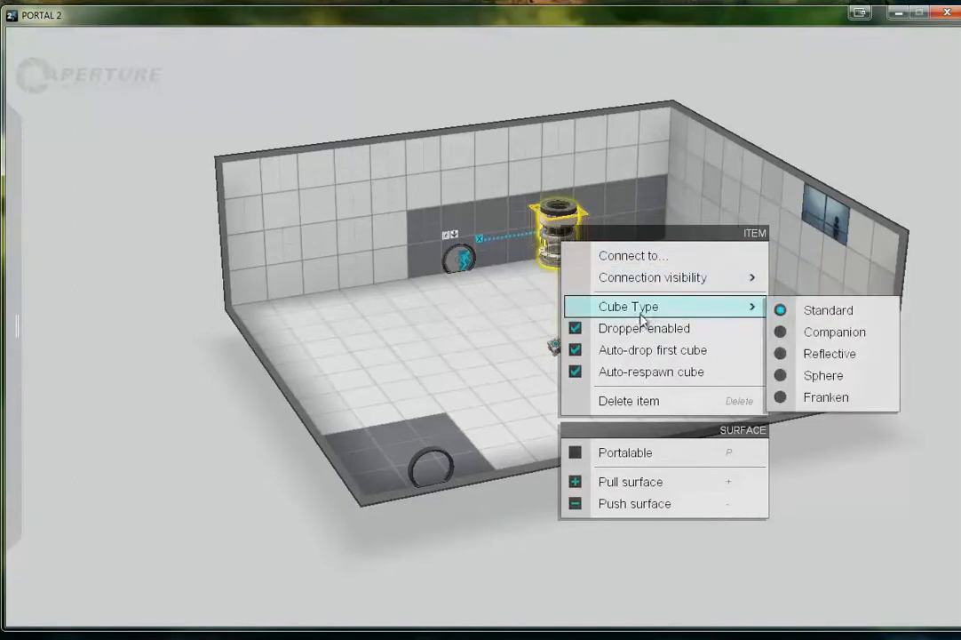
click(853, 377)
click(835, 333)
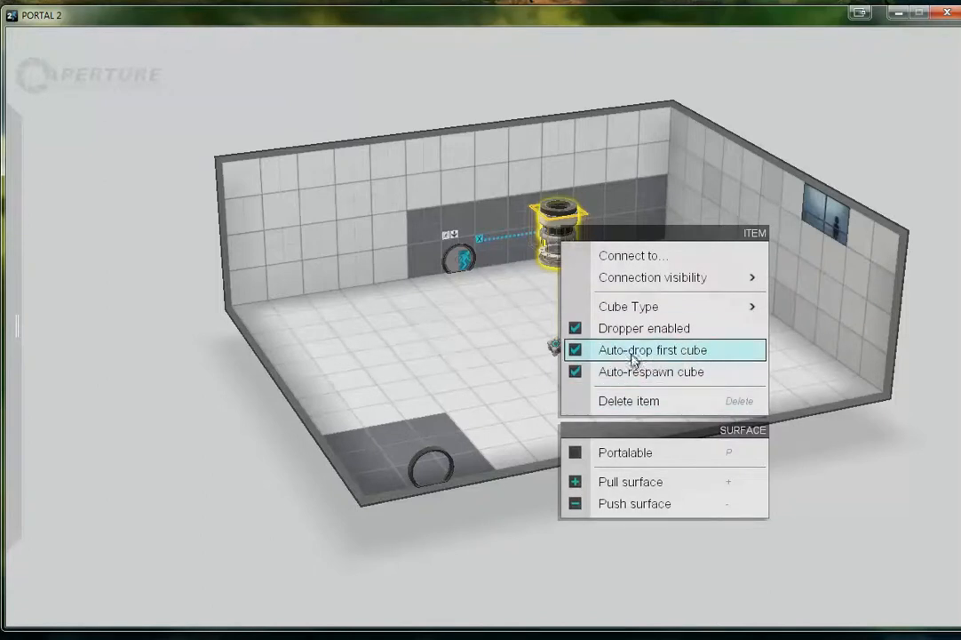
click(578, 349)
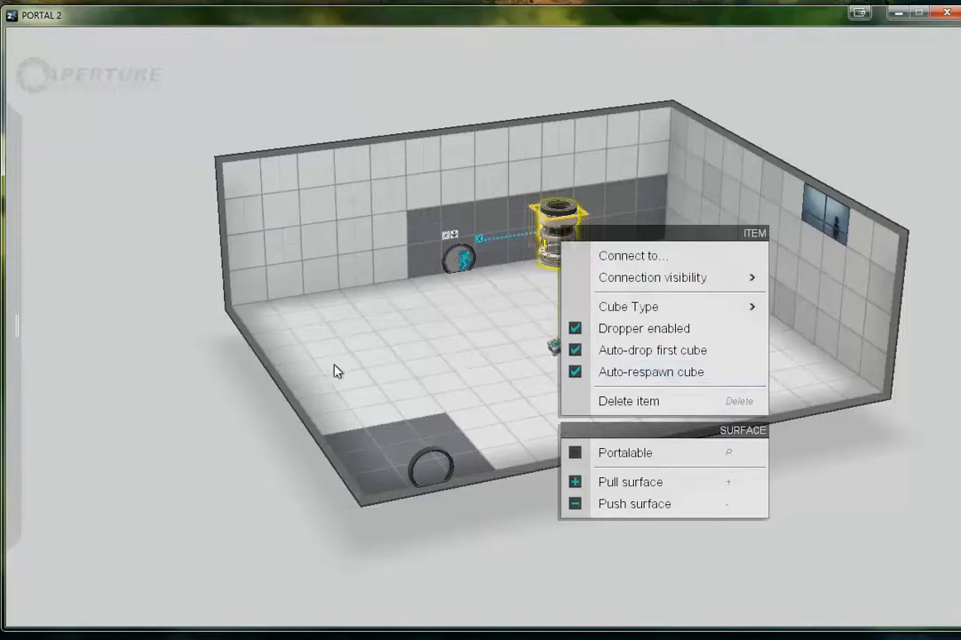
click(213, 287)
Place a pedestal button on the floor beside the cube and connect it to the cube dropper
mouse_move(17, 307)
drag(49, 149, 481, 361)
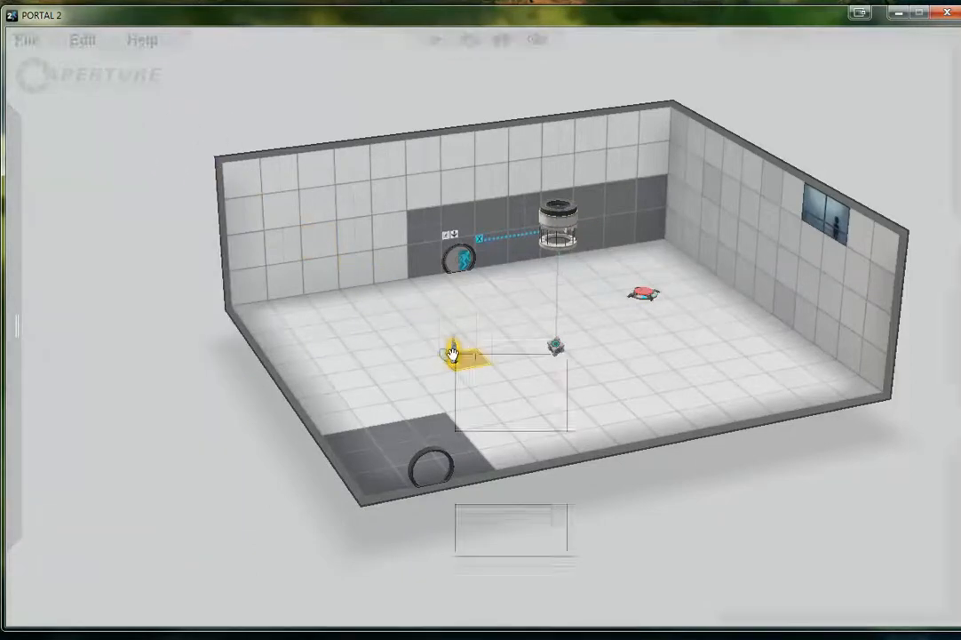
right_click(452, 354)
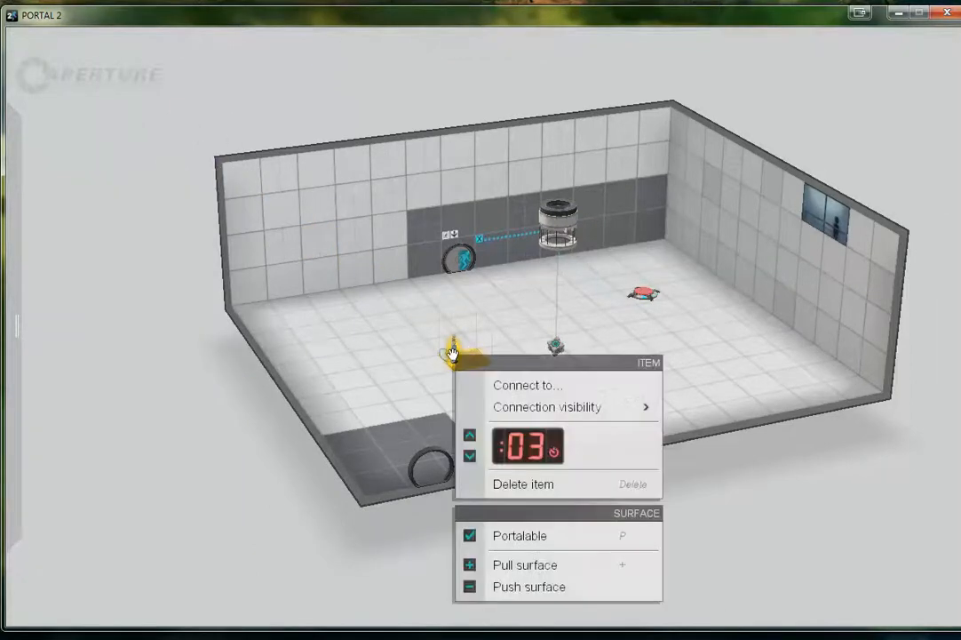
click(506, 384)
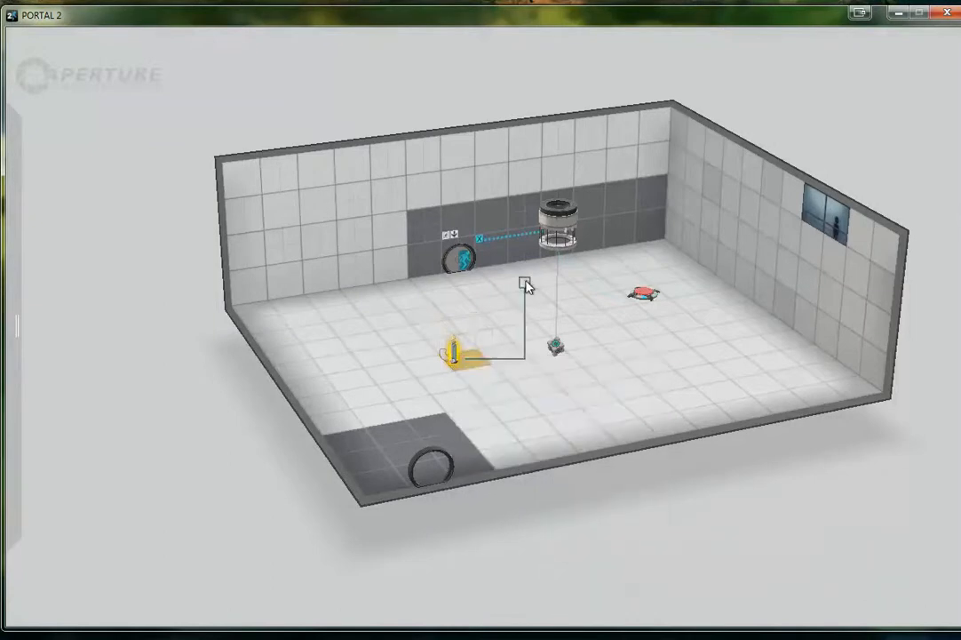
click(555, 229)
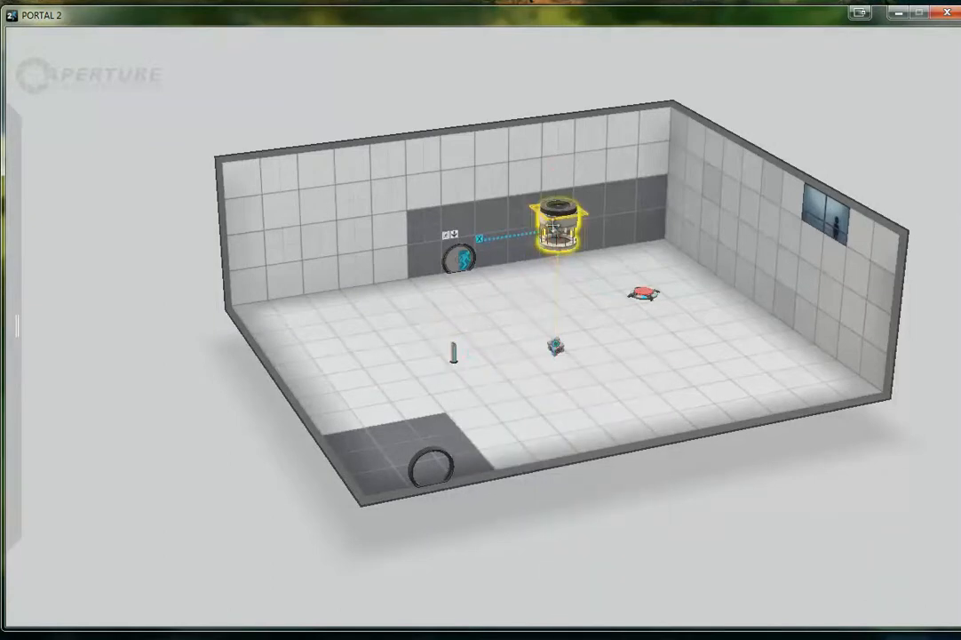
Turn off auto-drop of the first cube for the cube dropper and check its settings
right_click(551, 225)
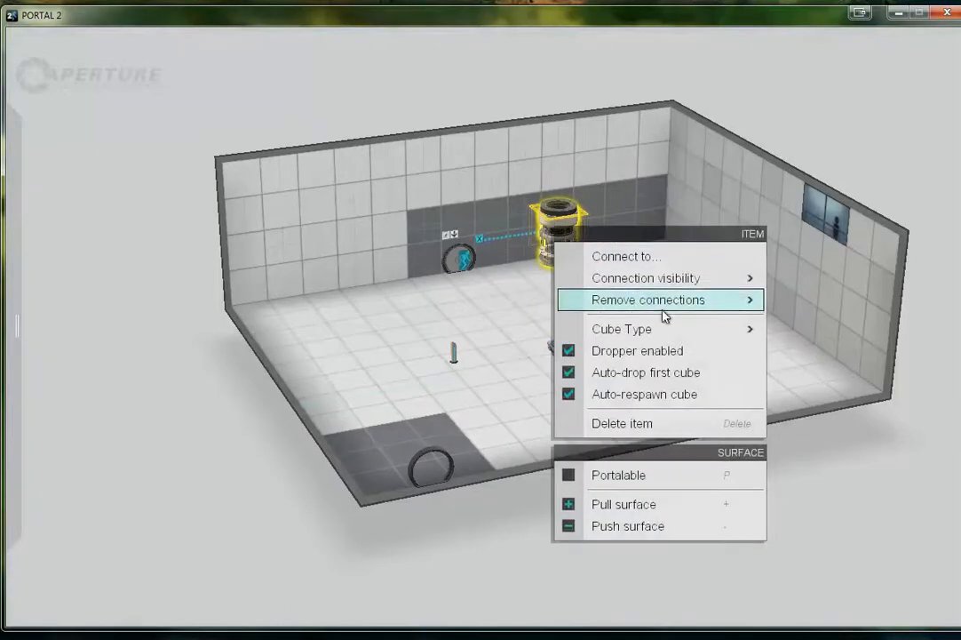
mouse_move(665, 313)
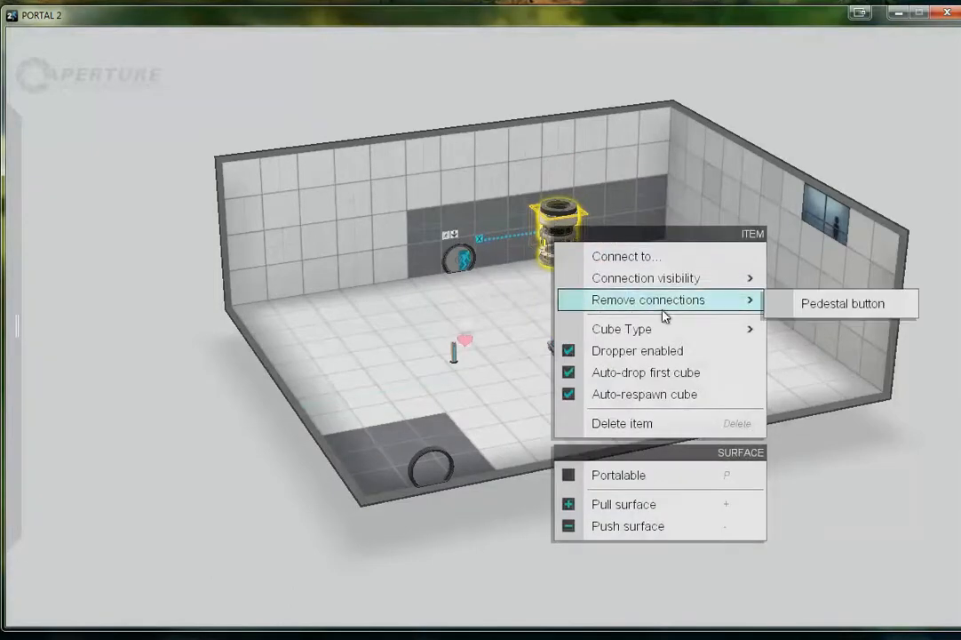
click(633, 377)
right_click(557, 213)
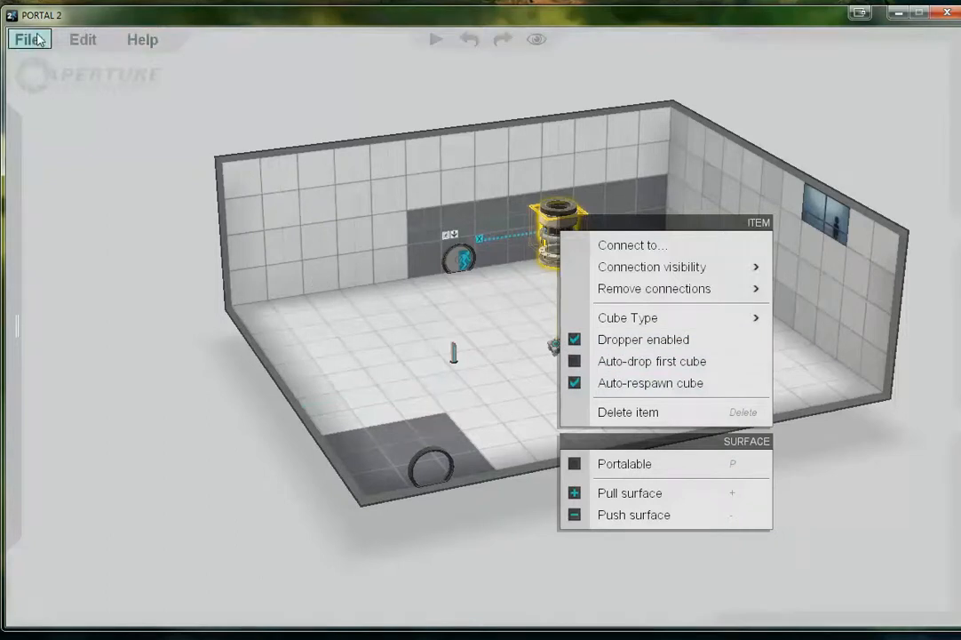
Rebuild the chamber and walk to the pedestal button in game to activate the cube dropper
click(27, 39)
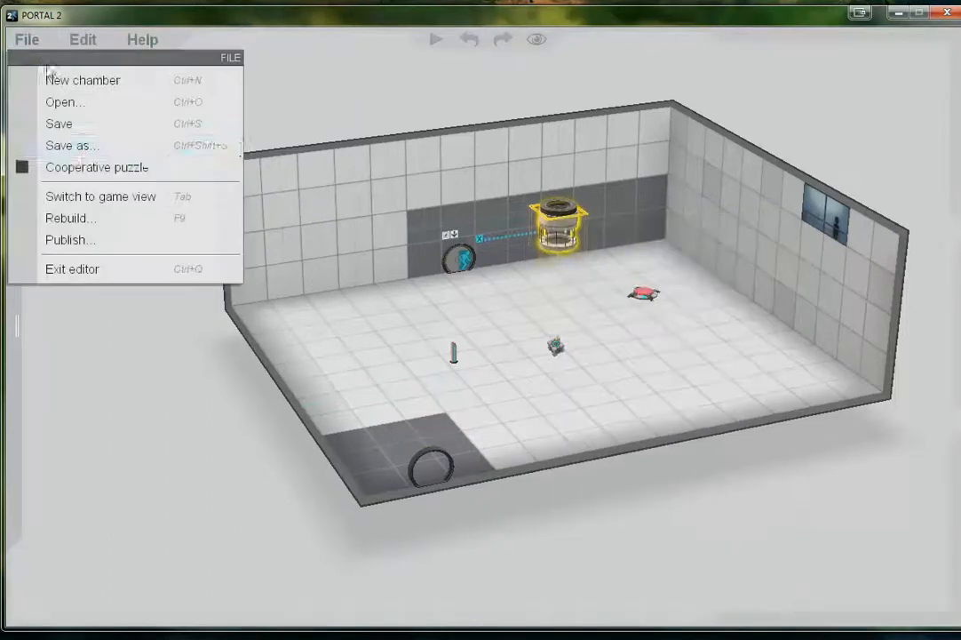
click(107, 219)
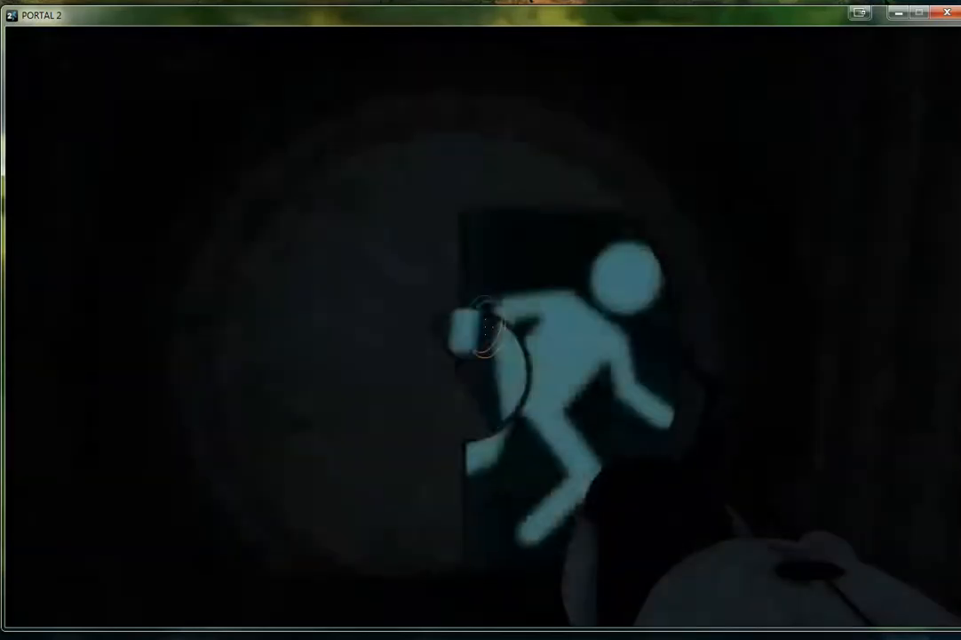
key(w)
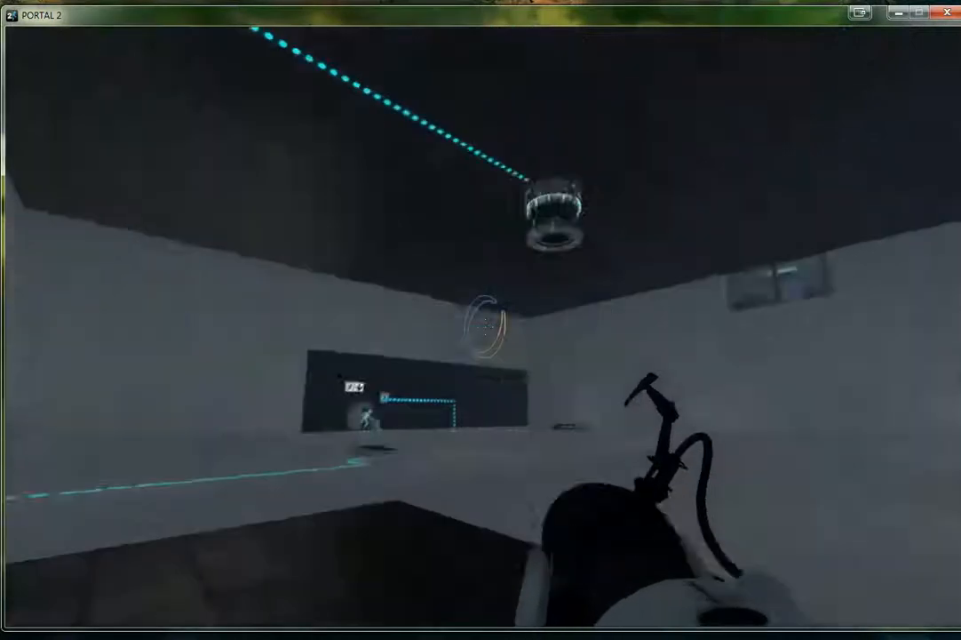
key(w)
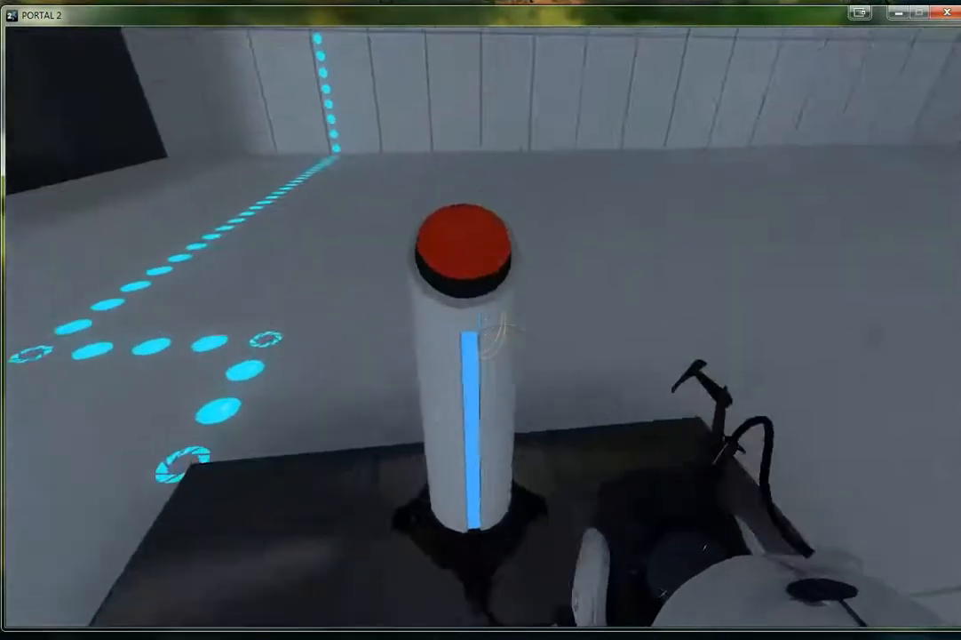
key(e)
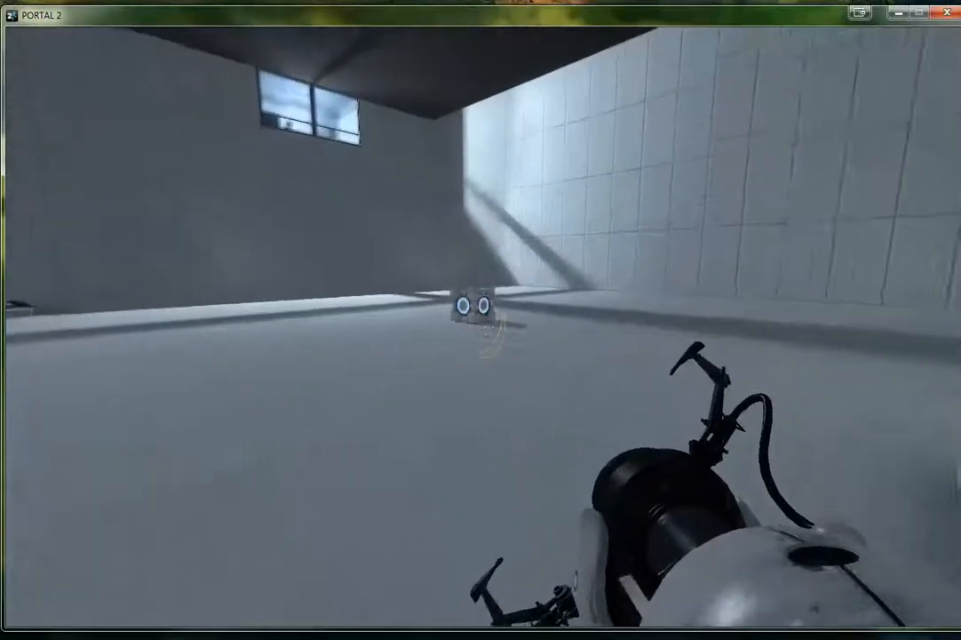
Carry the dropped cube onto the floor button and head for the exit door to test the puzzle
key(w)
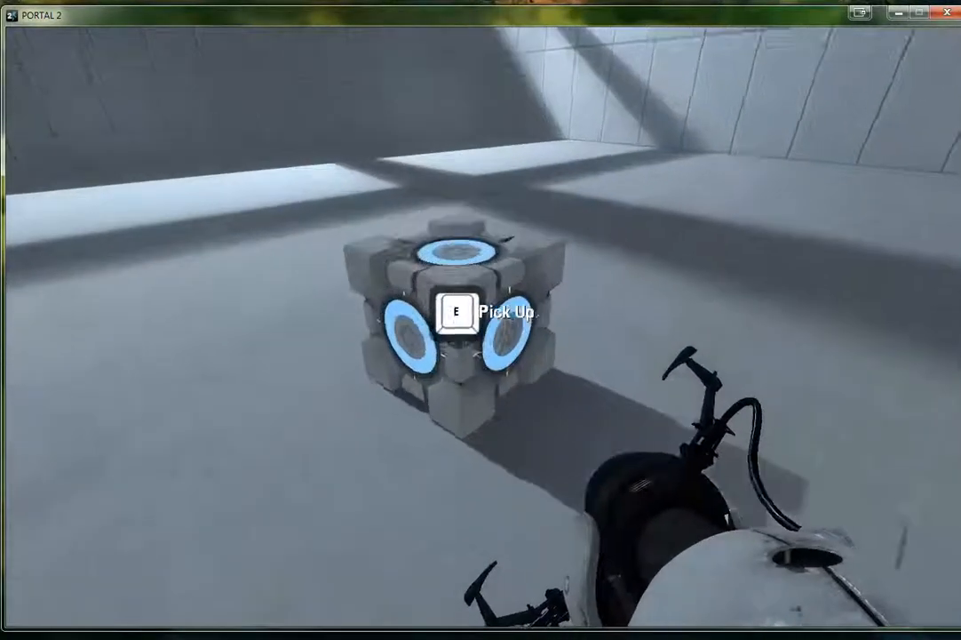
key(e)
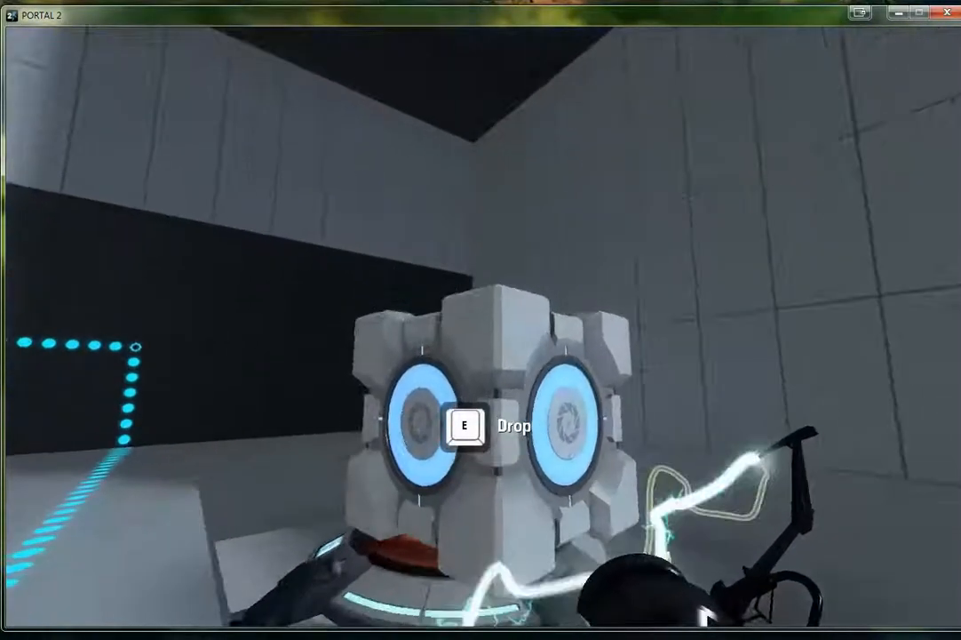
key(e)
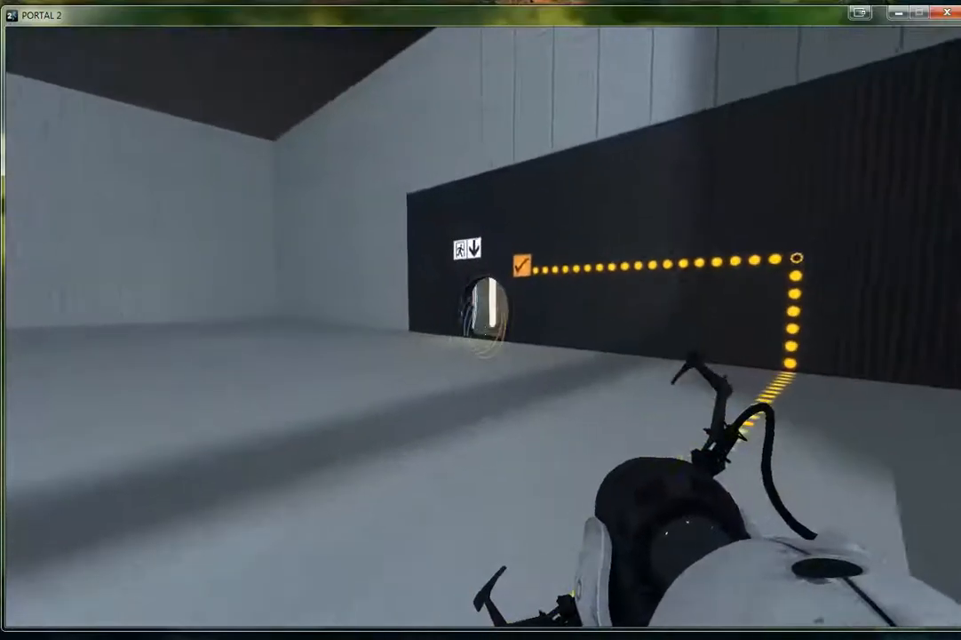
key(w)
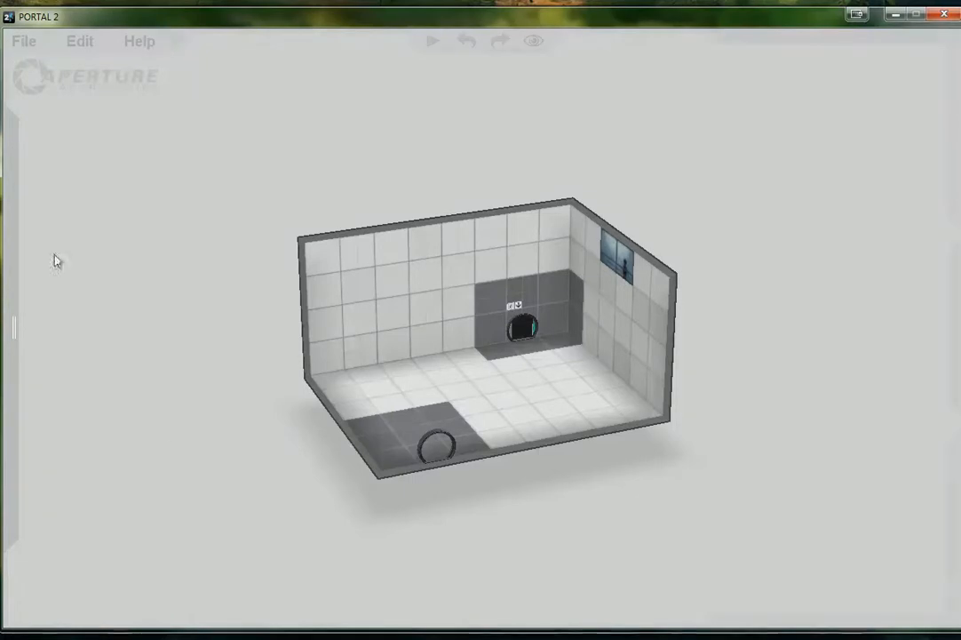
Start saving the chamber under a new name made of the creator's name followed by "First Chamber"
mouse_move(22, 34)
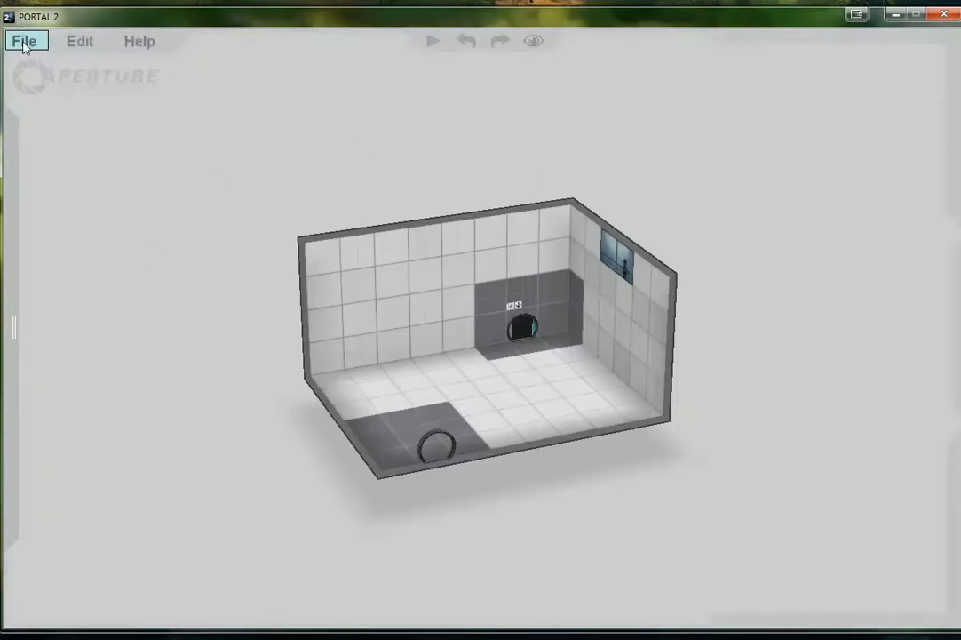
click(24, 44)
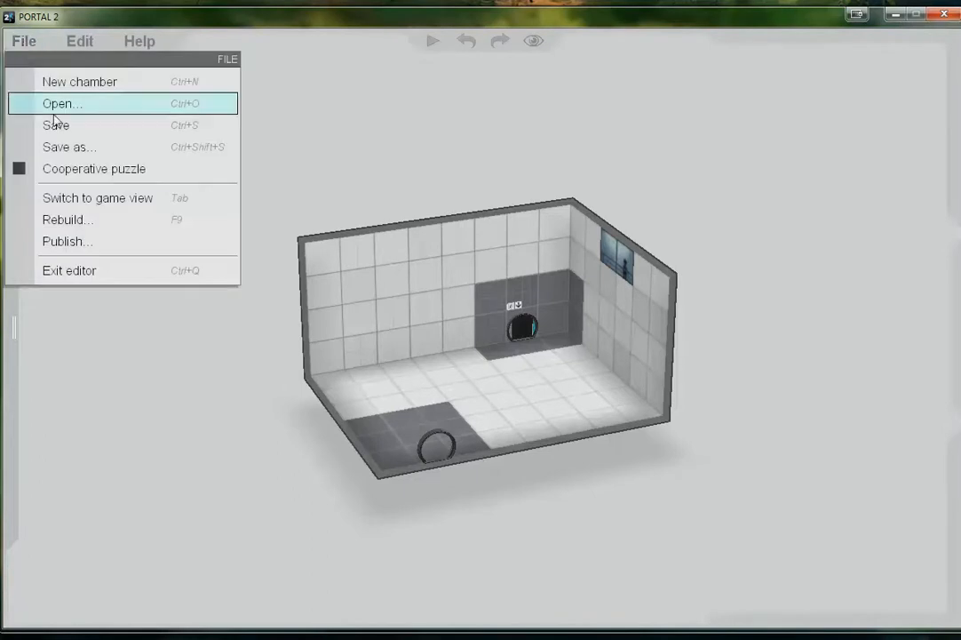
click(71, 150)
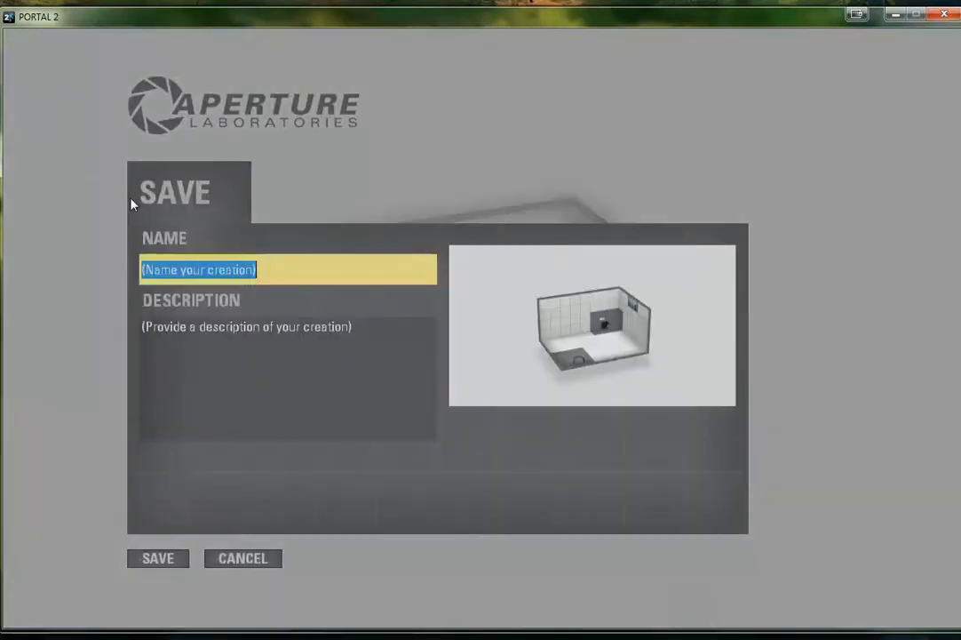
text(Mr)
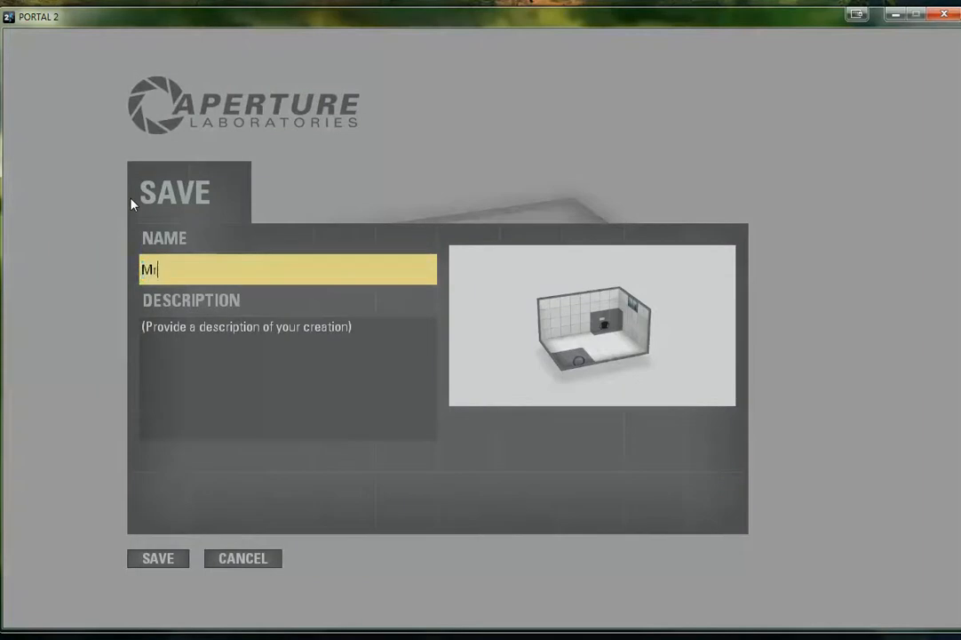
text(. Eames' F)
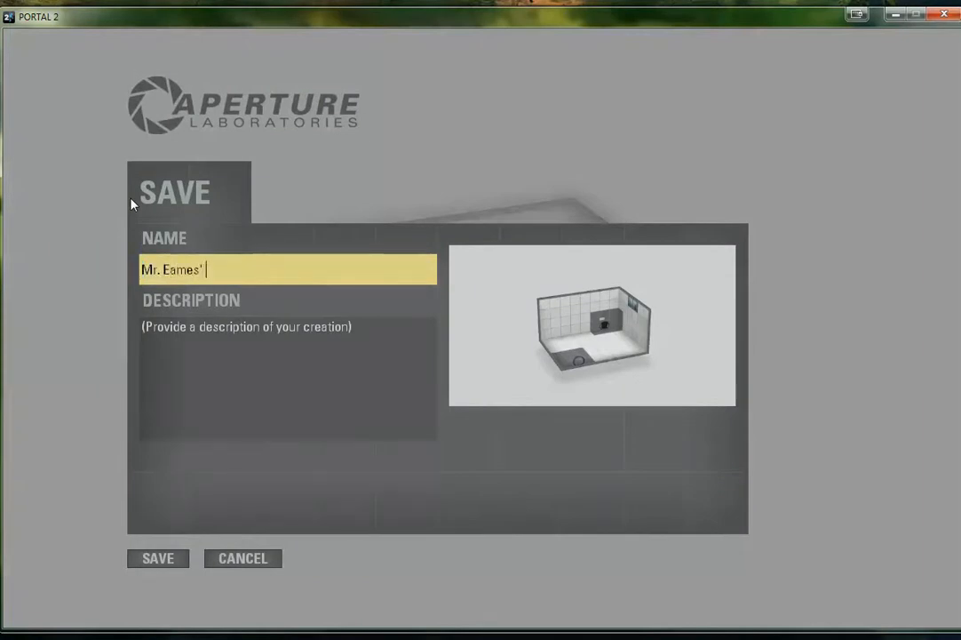
text(irst Chamber)
Describe the chamber as "This chamber is awesome!" and save it
click(231, 331)
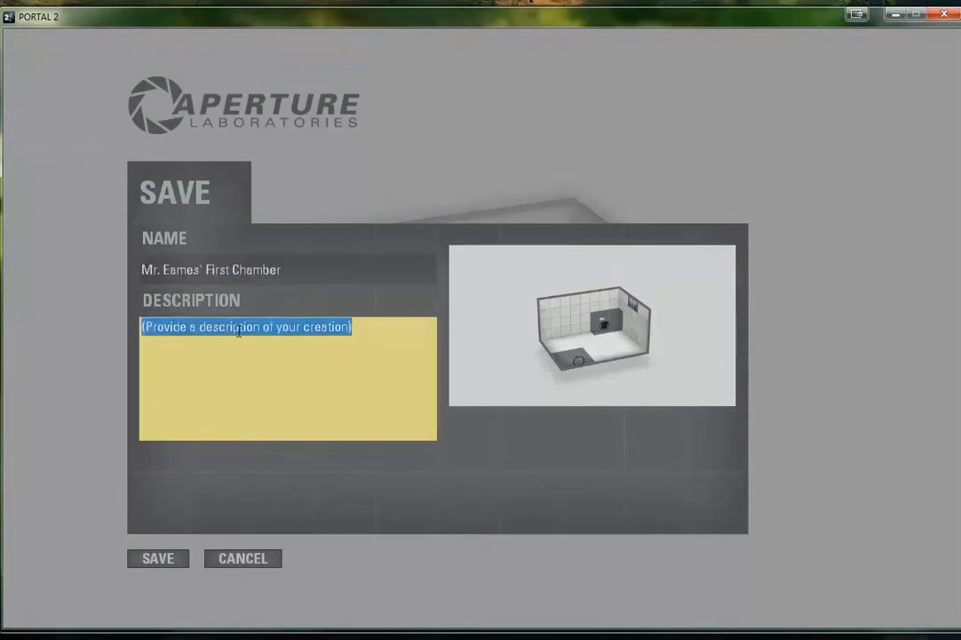
text(This chamber is awesome!)
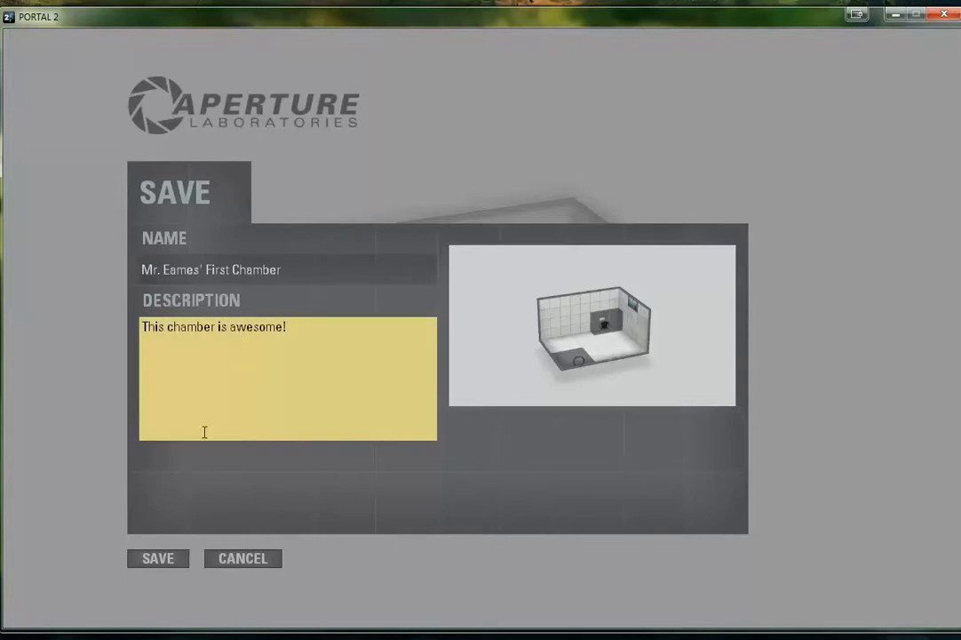
click(181, 559)
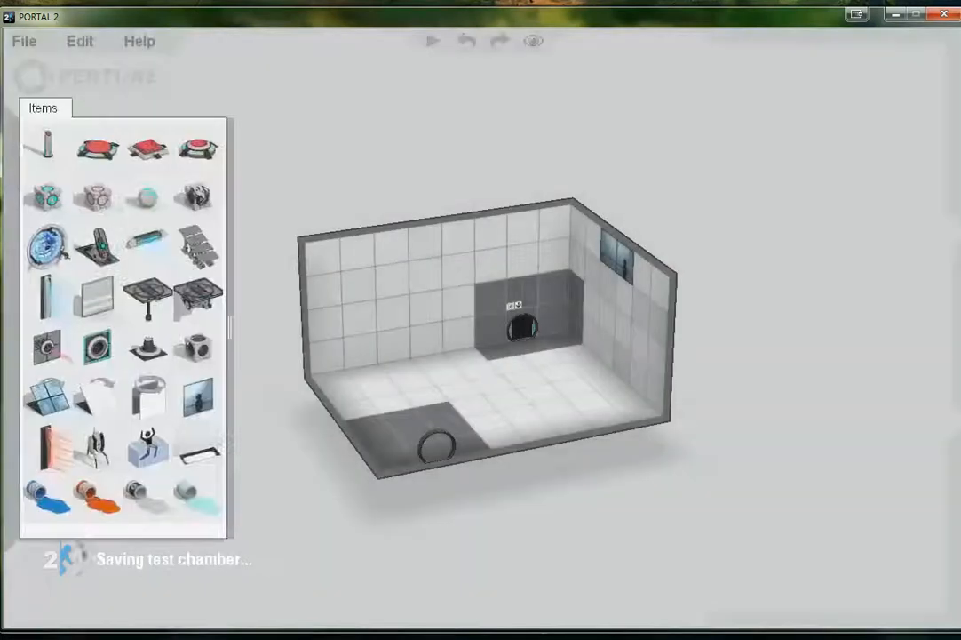
click(23, 43)
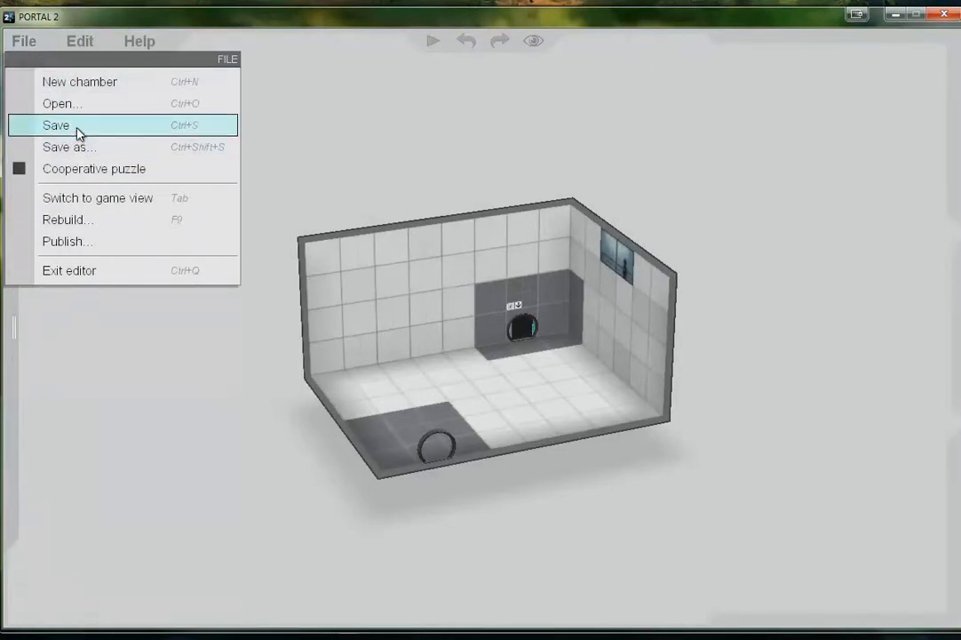
click(80, 41)
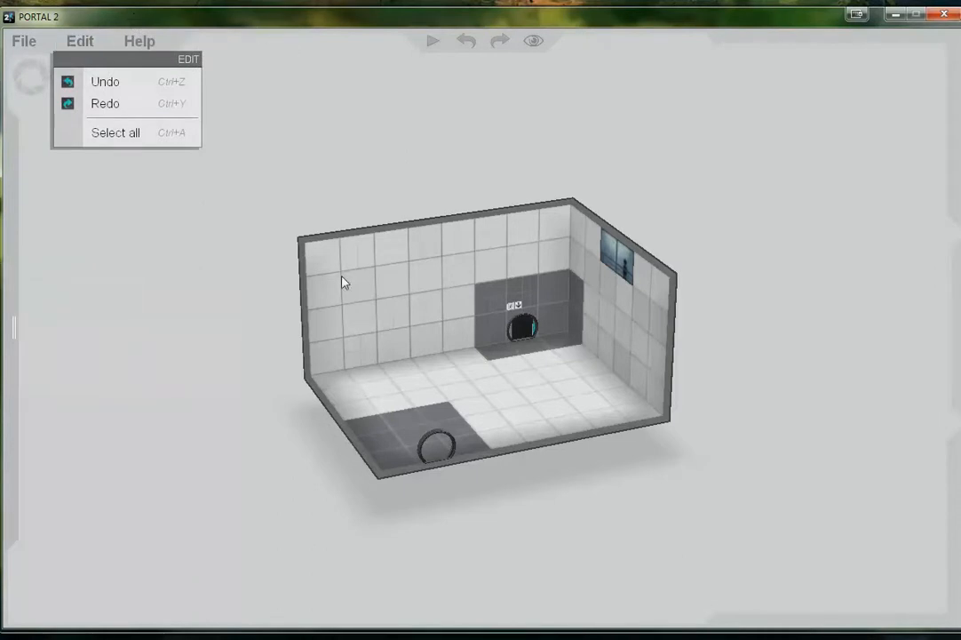
Enlarge the chamber by pushing the exit door's wall and the observation-window wall outward
drag(329, 260, 556, 221)
double_click(665, 389)
key(plus)
key(minus)
key(minus)
click(541, 392)
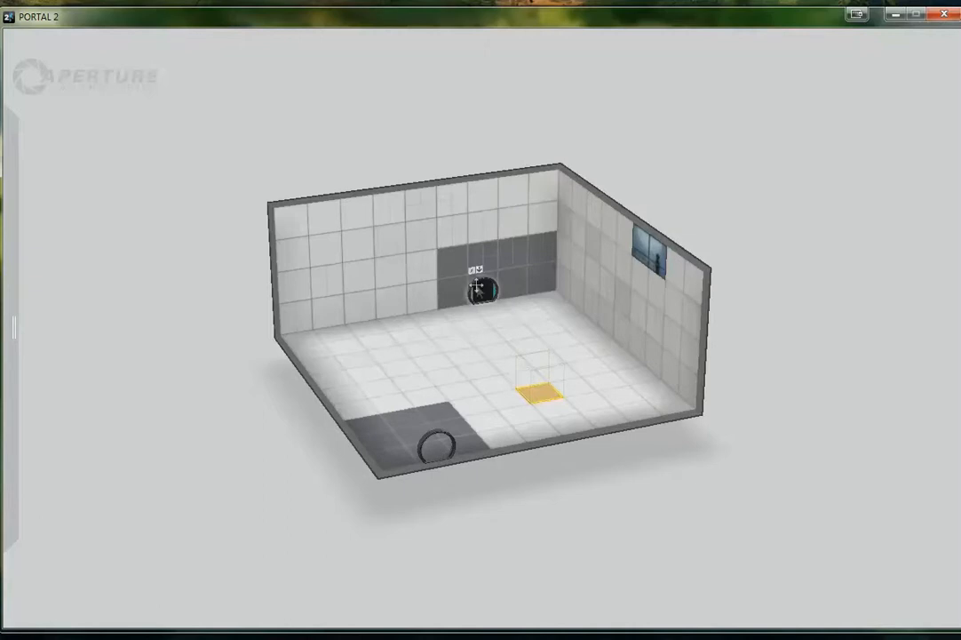
Move the exit door two tiles up its wall and make the white tiles around it non-portalable
drag(483, 294, 484, 230)
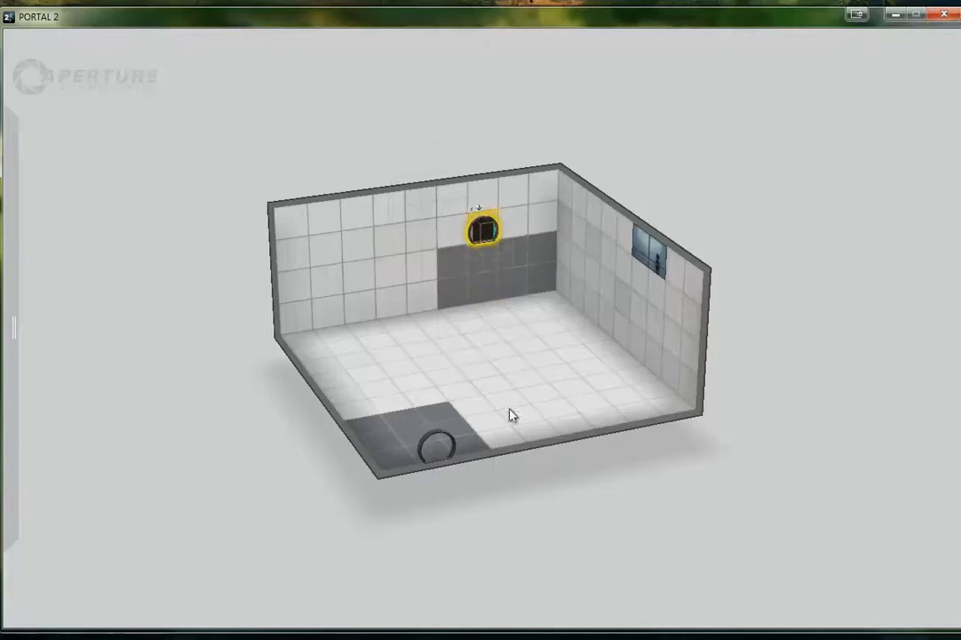
drag(454, 203, 538, 237)
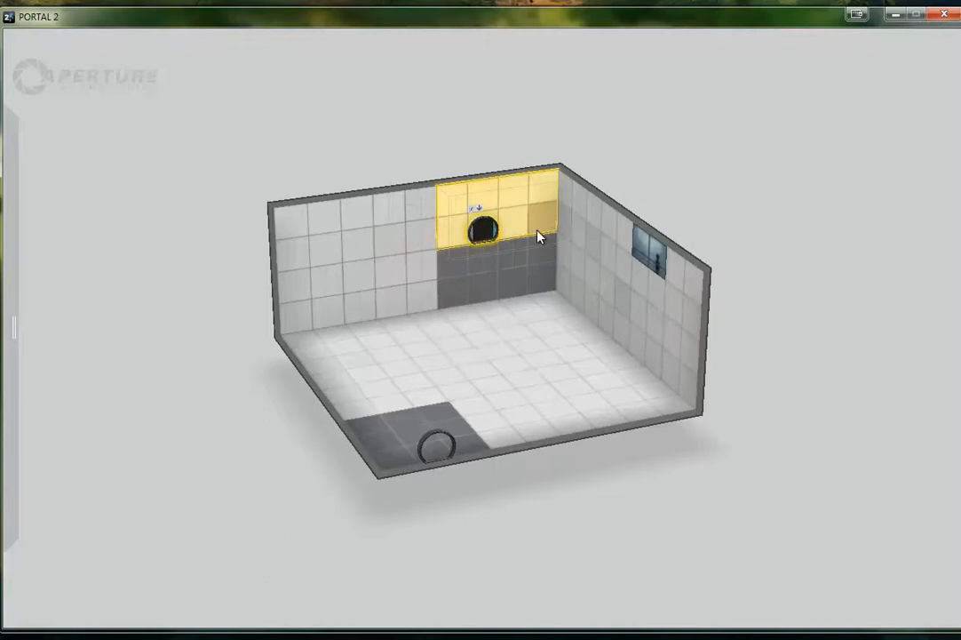
click(508, 284)
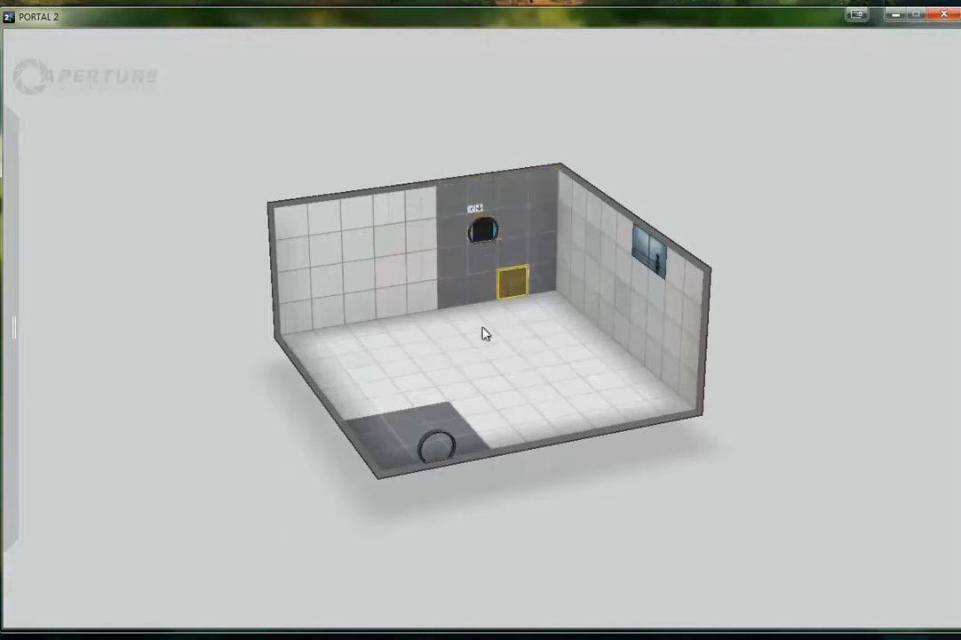
Raise the row of floor tiles beneath the exit door by two blocks to form a ledge
click(485, 304)
click(468, 311)
drag(504, 305, 509, 304)
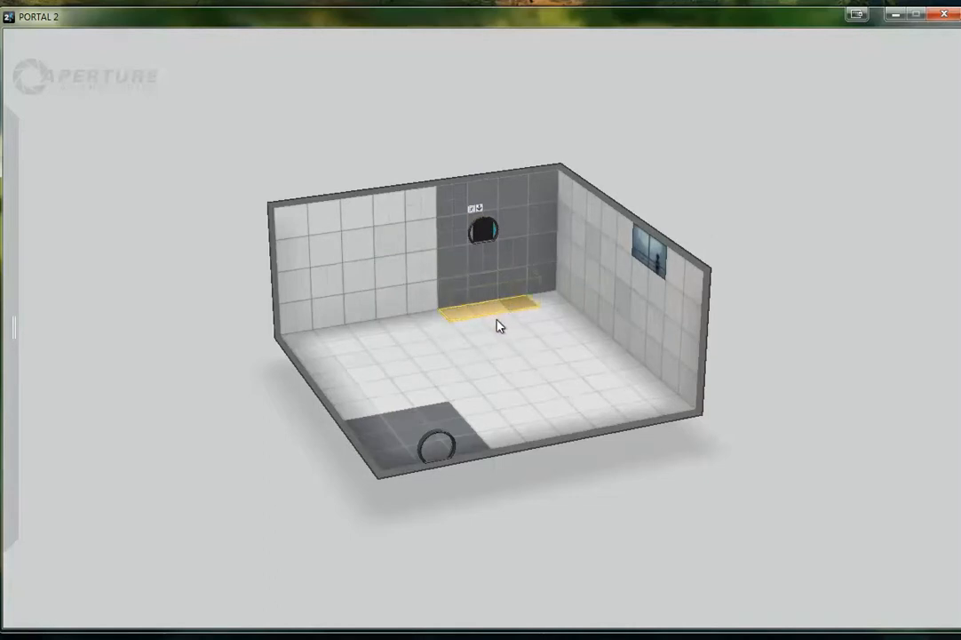
key(plus)
key(plus)
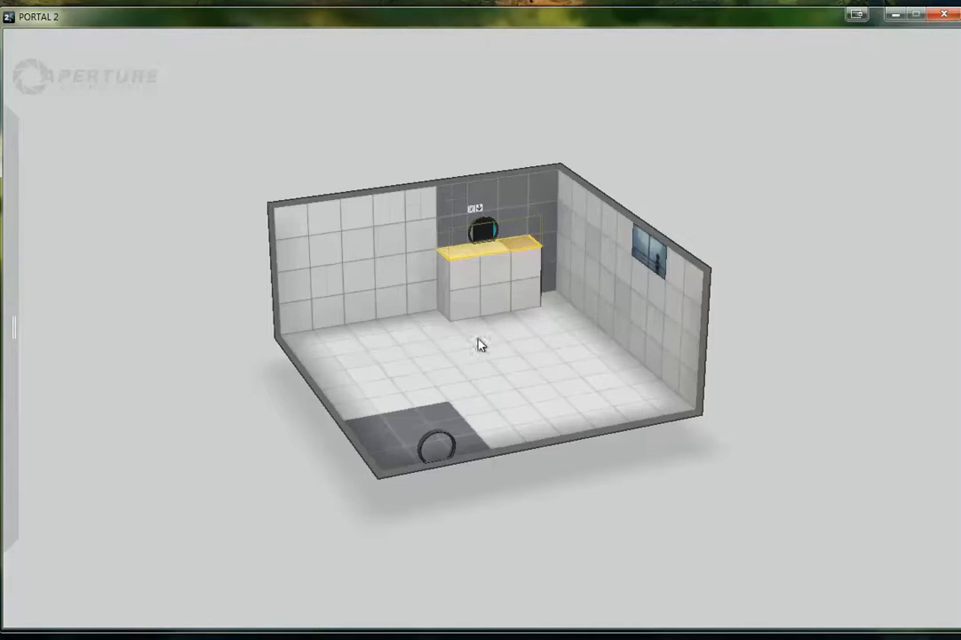
click(480, 358)
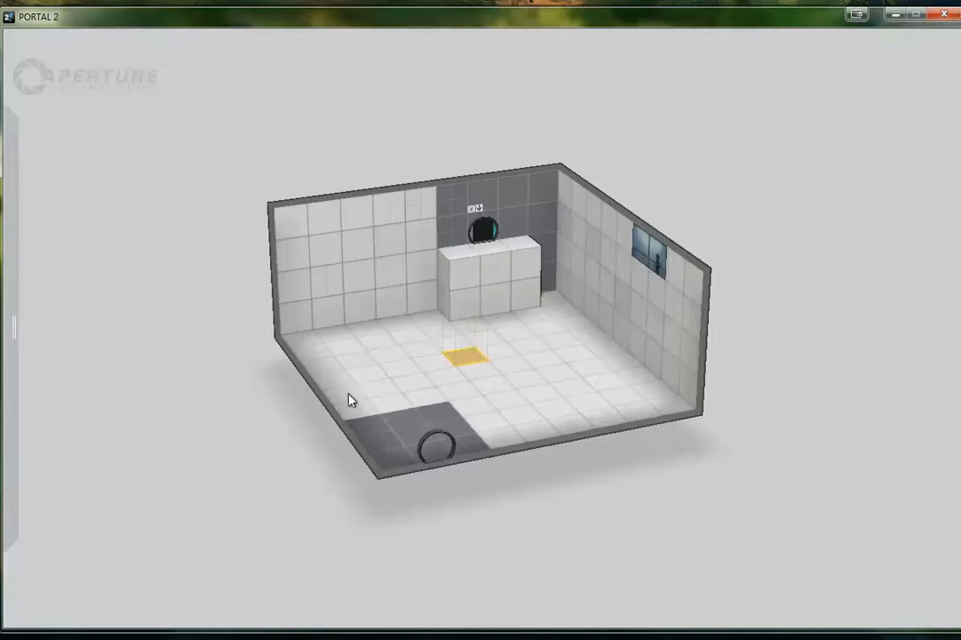
Lower a strip of floor spanning the chamber between the entrance and the exit side by two blocks to form a trench
drag(350, 397, 616, 363)
key(minus)
key(minus)
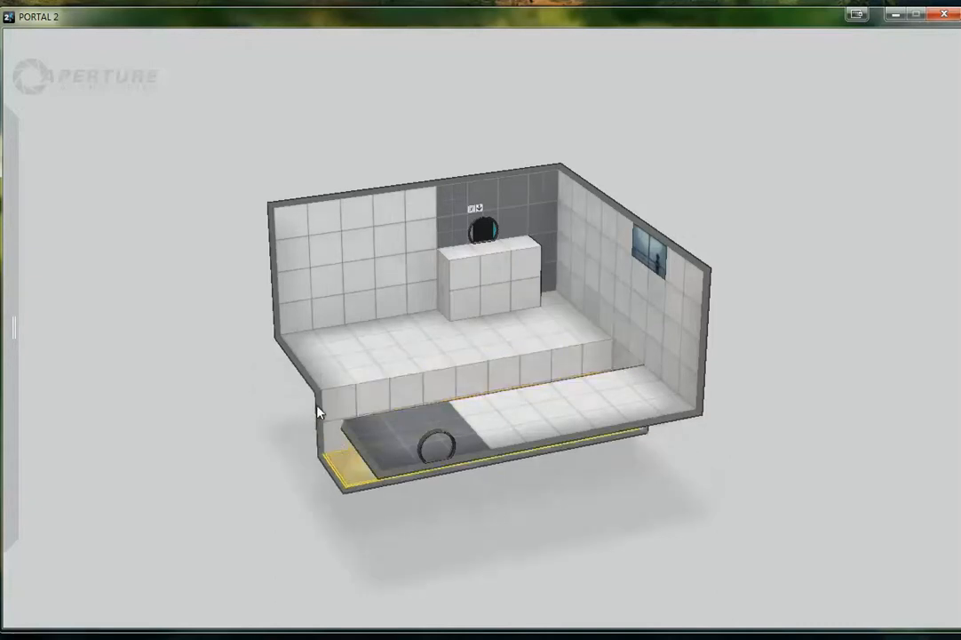
Place deadly goo in the trench so it fills the lowered strip across the chamber
scroll(262, 448, down, 2)
drag(258, 450, 210, 417)
mouse_move(17, 332)
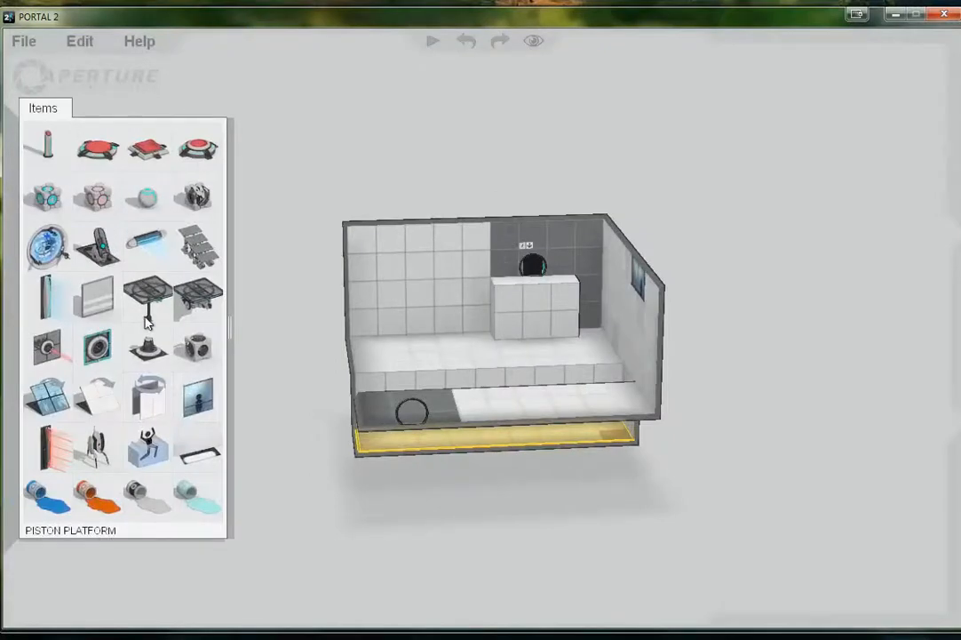
drag(145, 452, 387, 398)
drag(393, 273, 393, 395)
right_drag(393, 396, 218, 595)
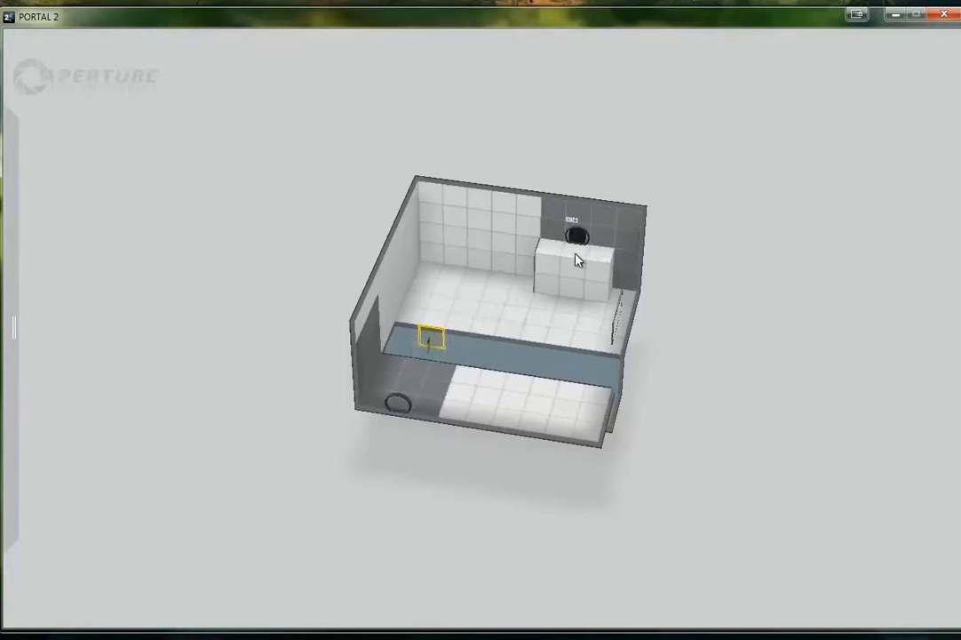
Place a set of stairs on the floor and position it against the side of the ledge, rising toward the exit door
right_drag(429, 300, 449, 274)
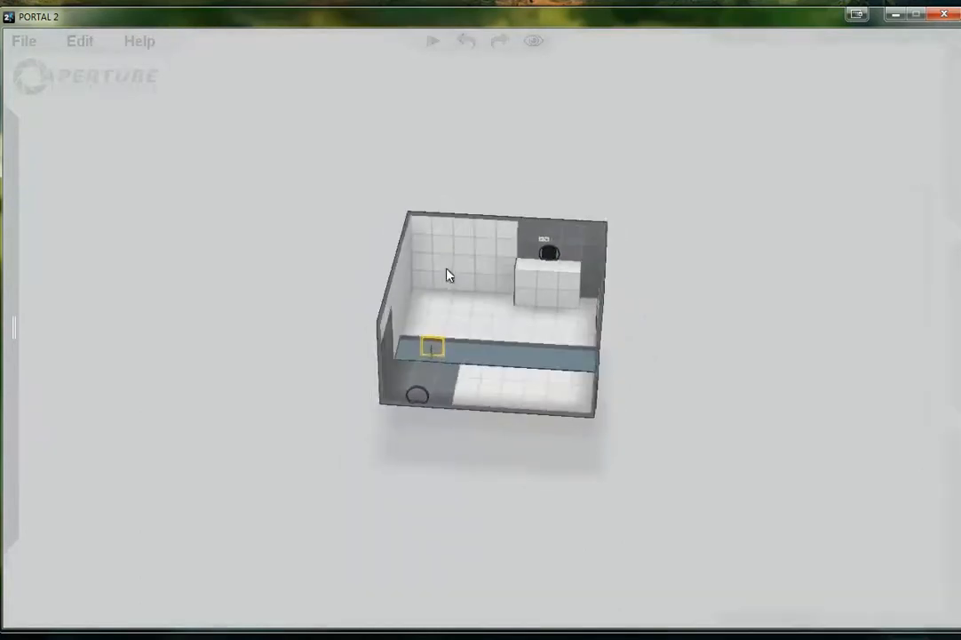
mouse_move(11, 302)
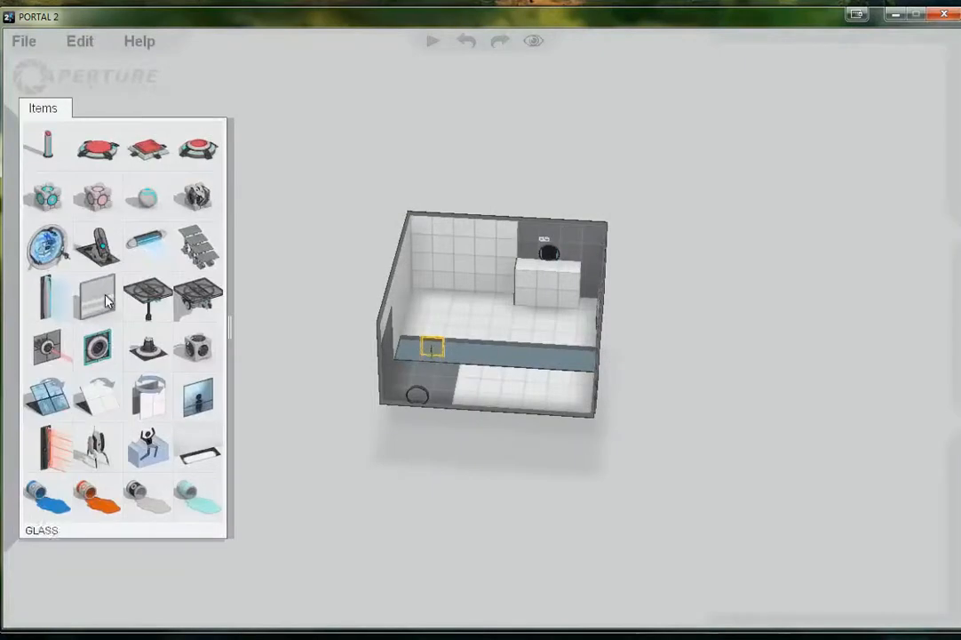
drag(197, 246, 431, 302)
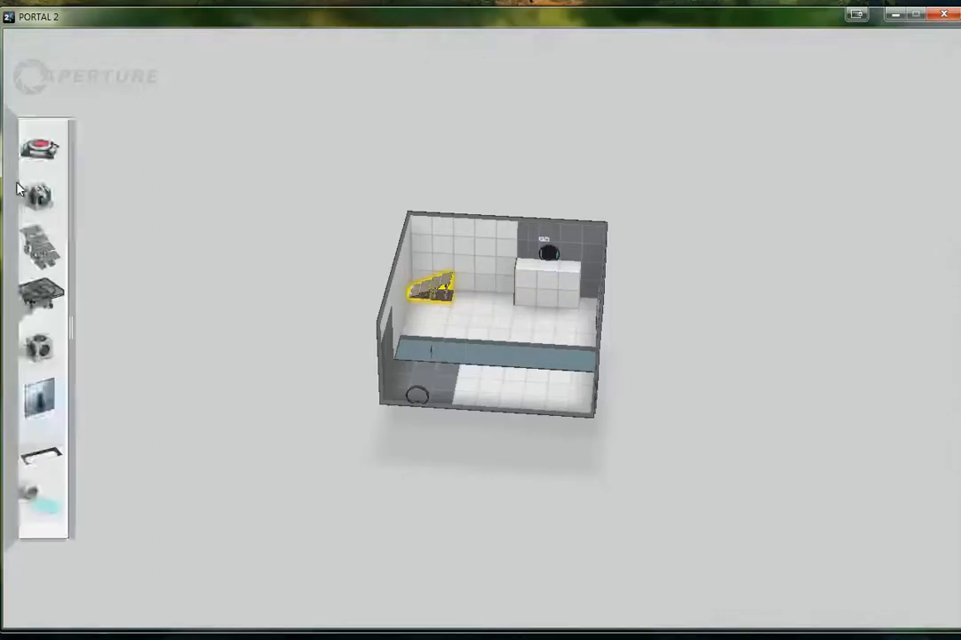
mouse_move(22, 185)
drag(160, 223, 496, 293)
key(Delete)
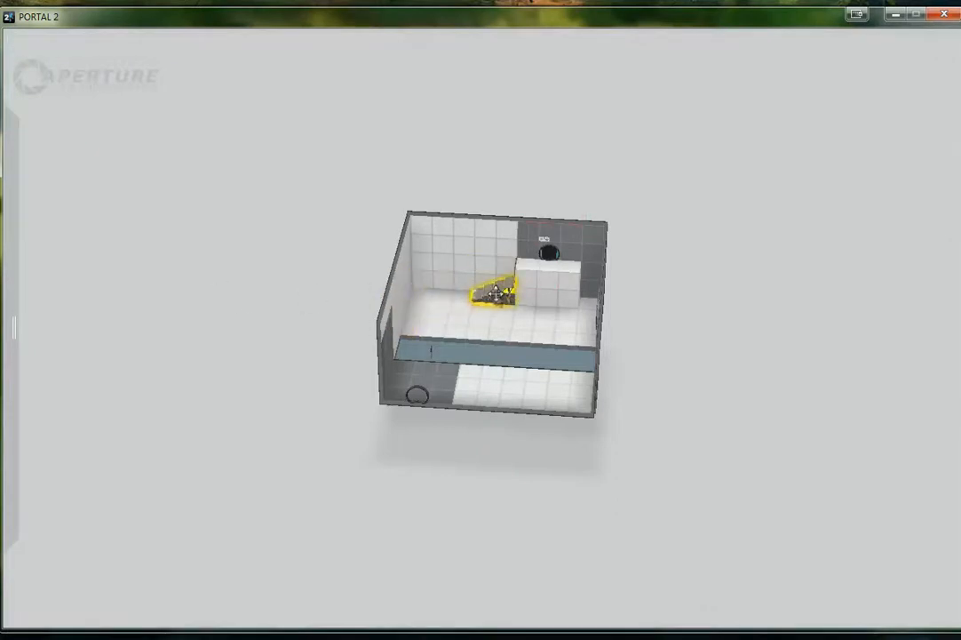
scroll(496, 294, up, 5)
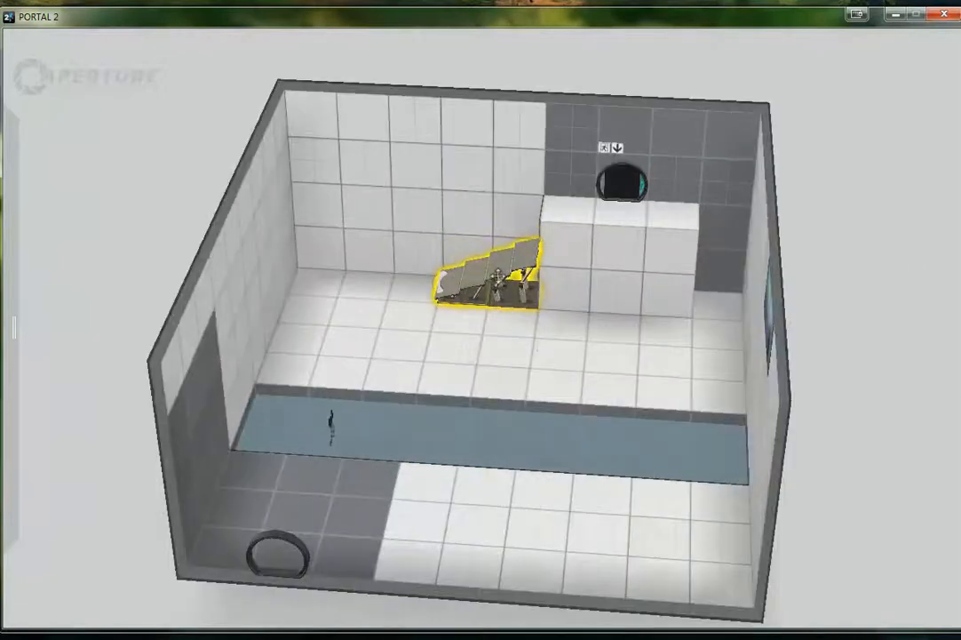
right_click(497, 278)
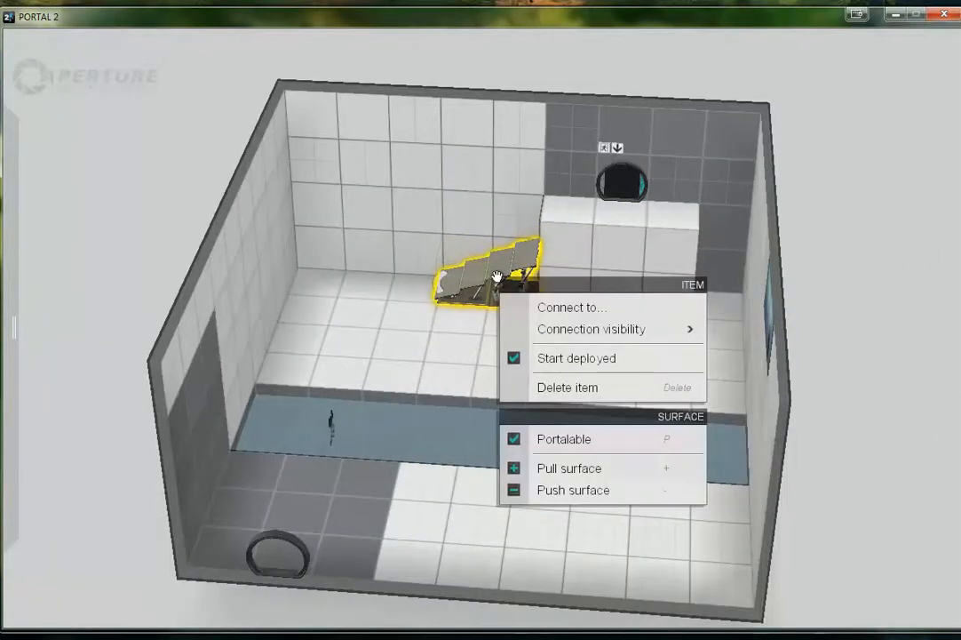
drag(516, 264, 444, 275)
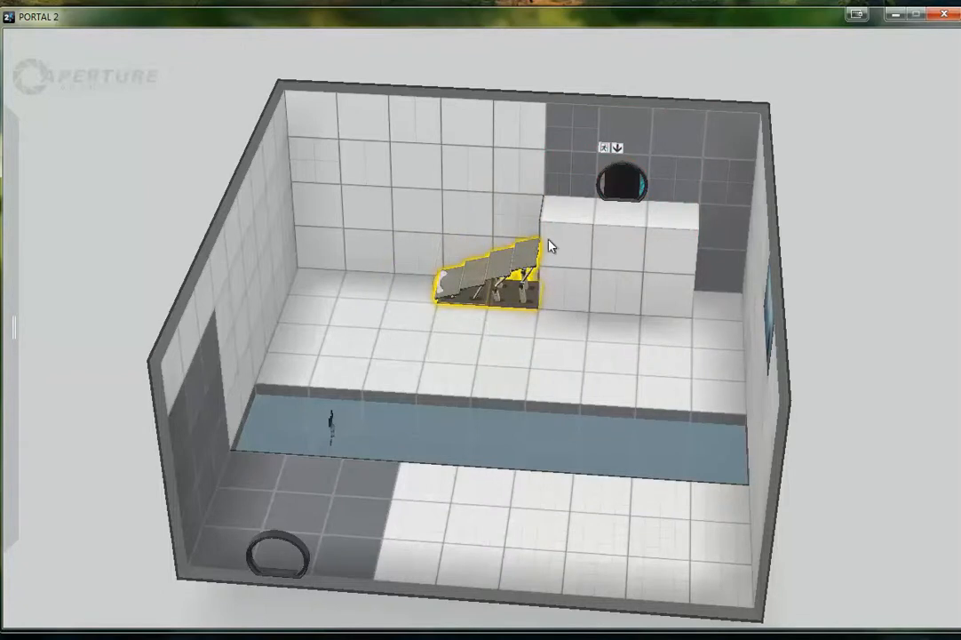
Lower the ledge by one block to match the stairs and move the exit door down one tile onto it
drag(558, 222, 653, 253)
key(minus)
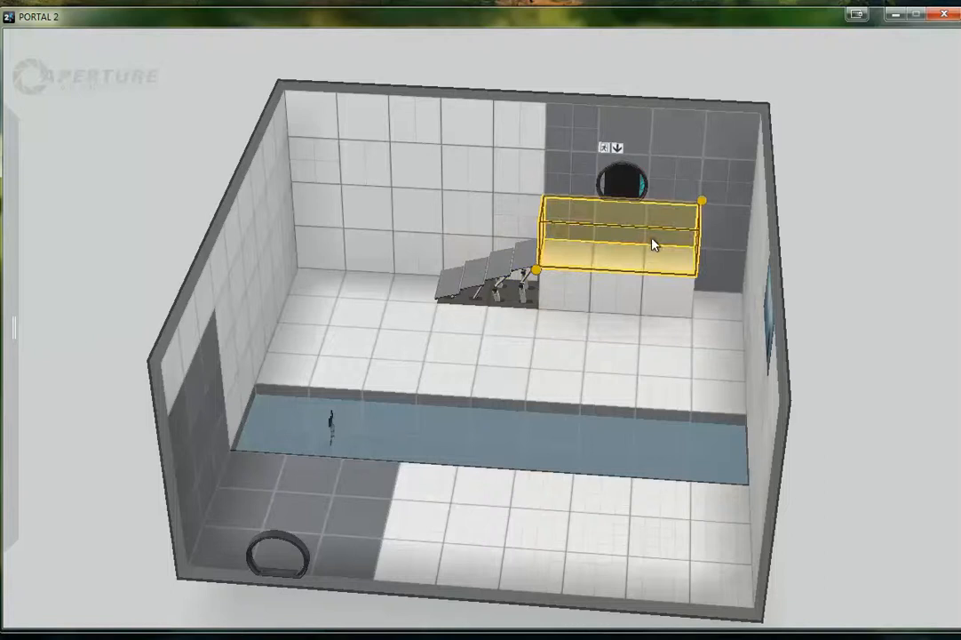
click(630, 197)
drag(630, 196, 626, 222)
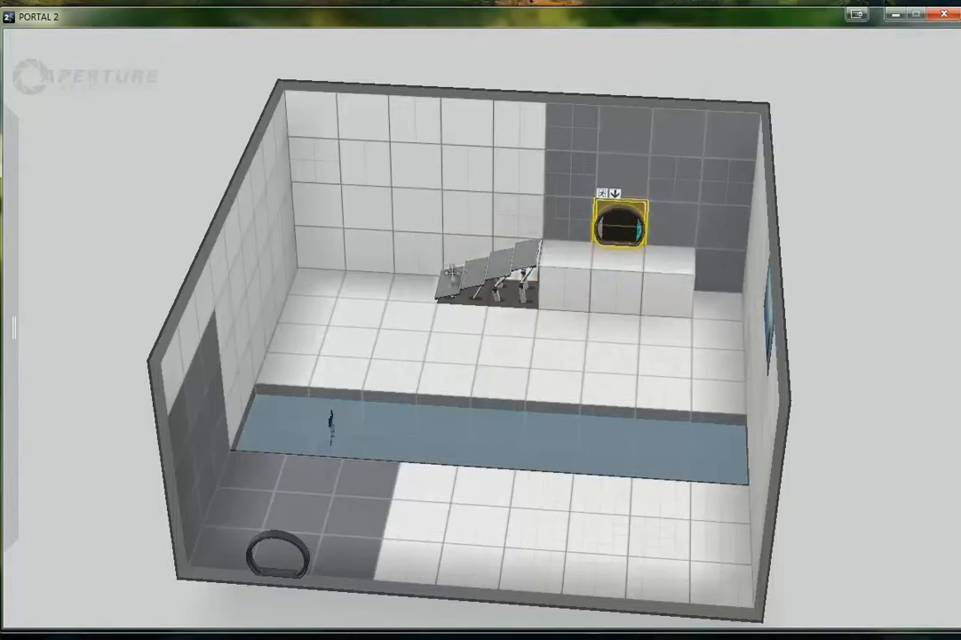
scroll(489, 298, down, 3)
scroll(488, 298, up, 4)
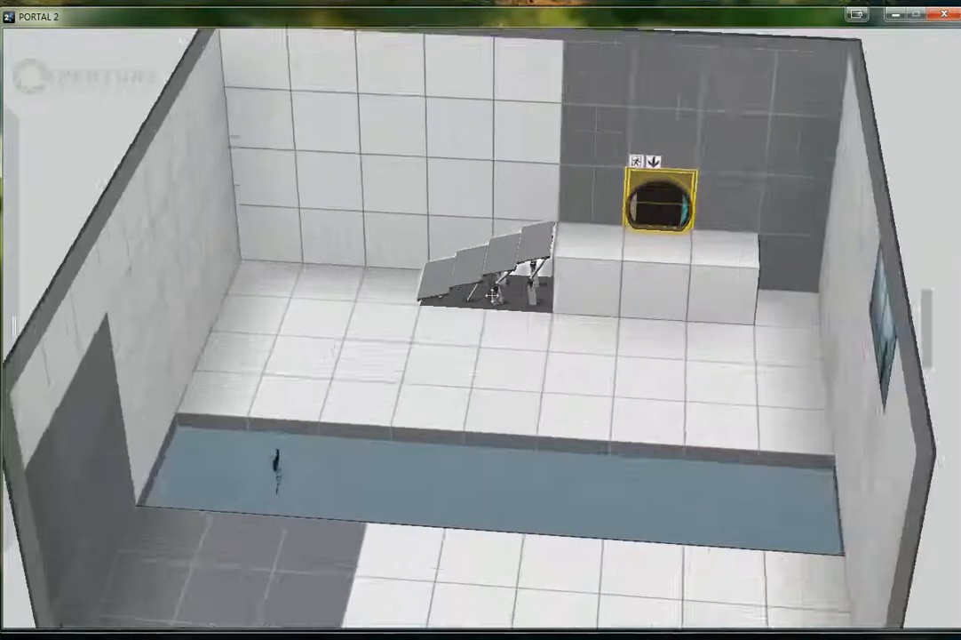
scroll(494, 296, down, 1)
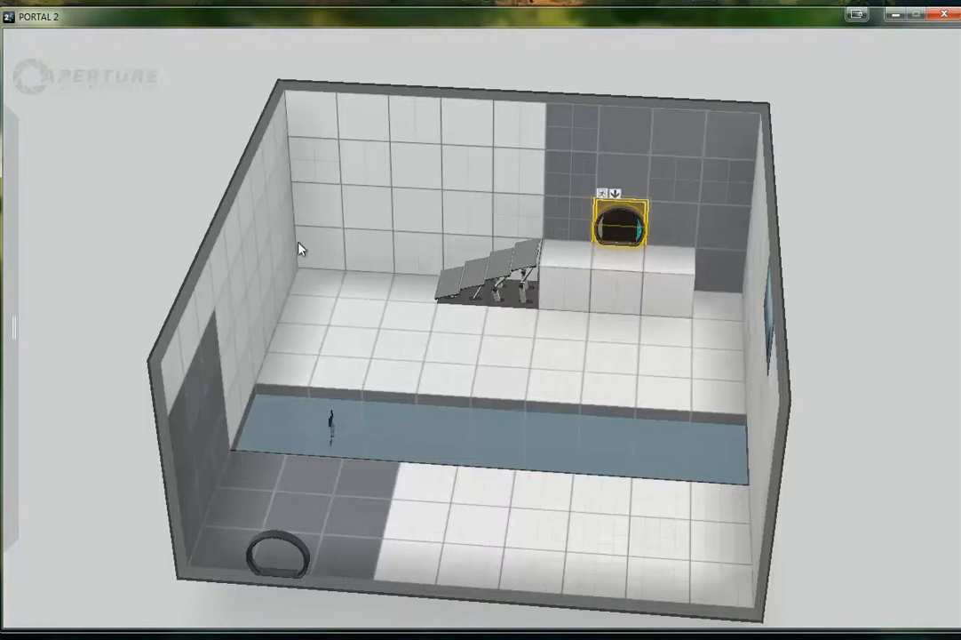
Place a sphere button on the floor between the ledge and the goo trench, and connect it to the stairs
mouse_move(4, 286)
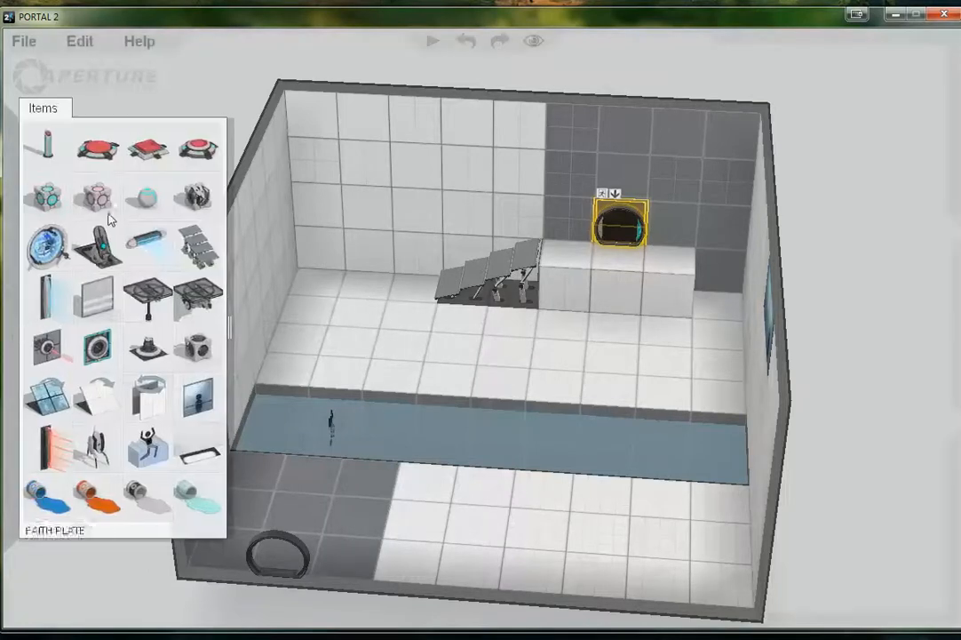
drag(194, 149, 664, 360)
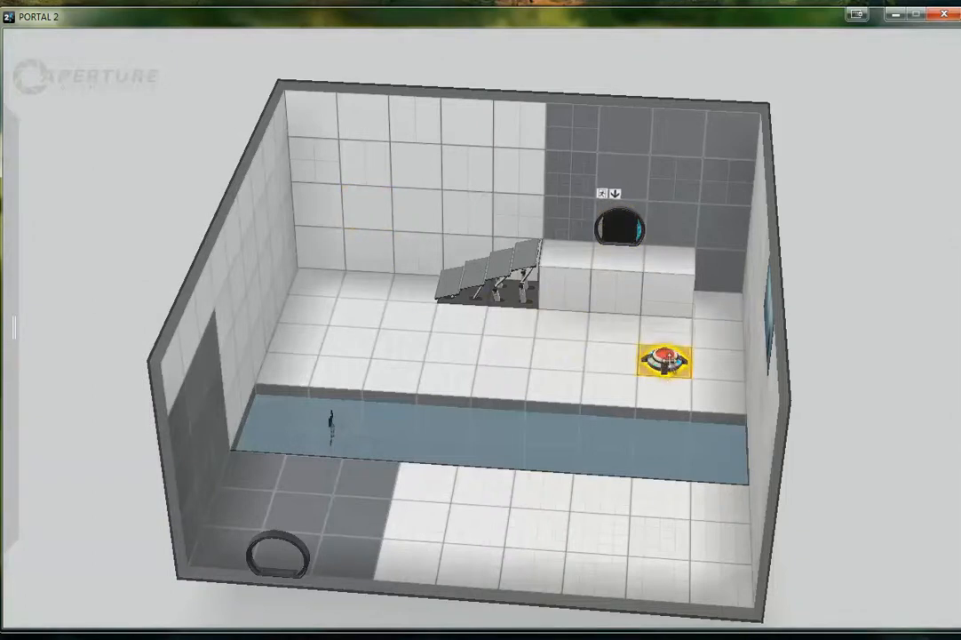
right_click(668, 363)
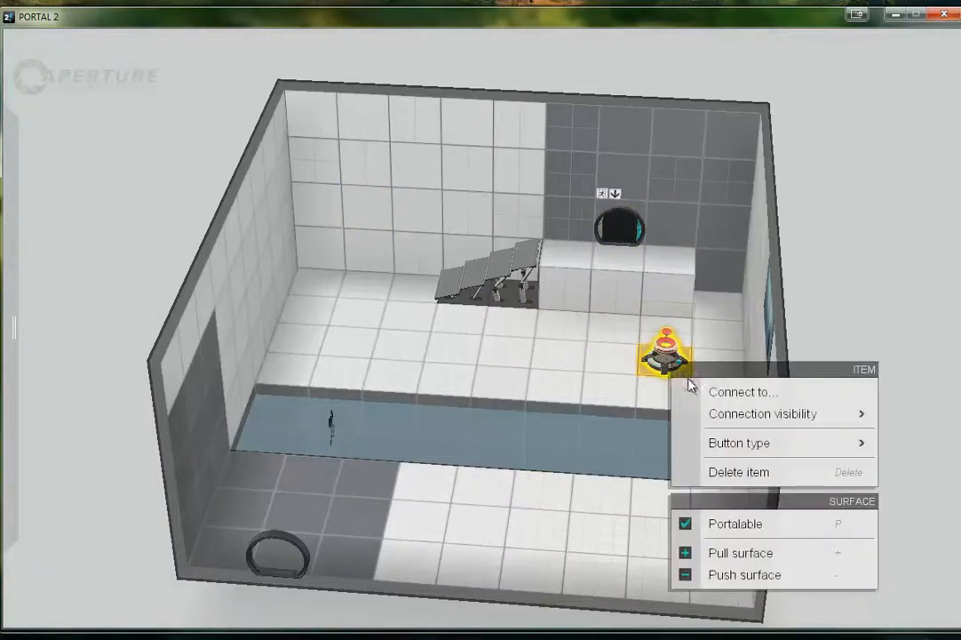
click(466, 290)
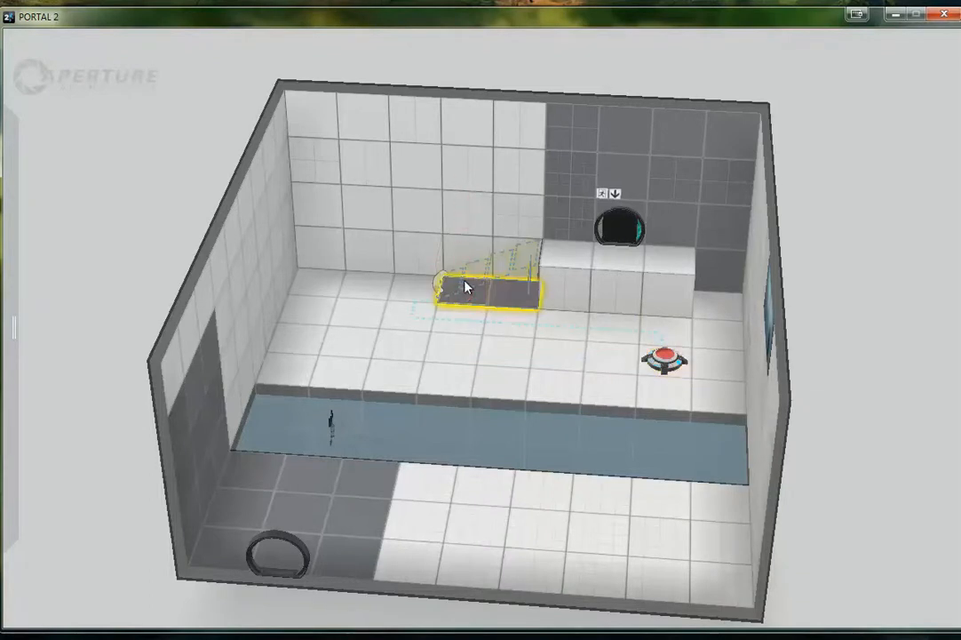
click(172, 162)
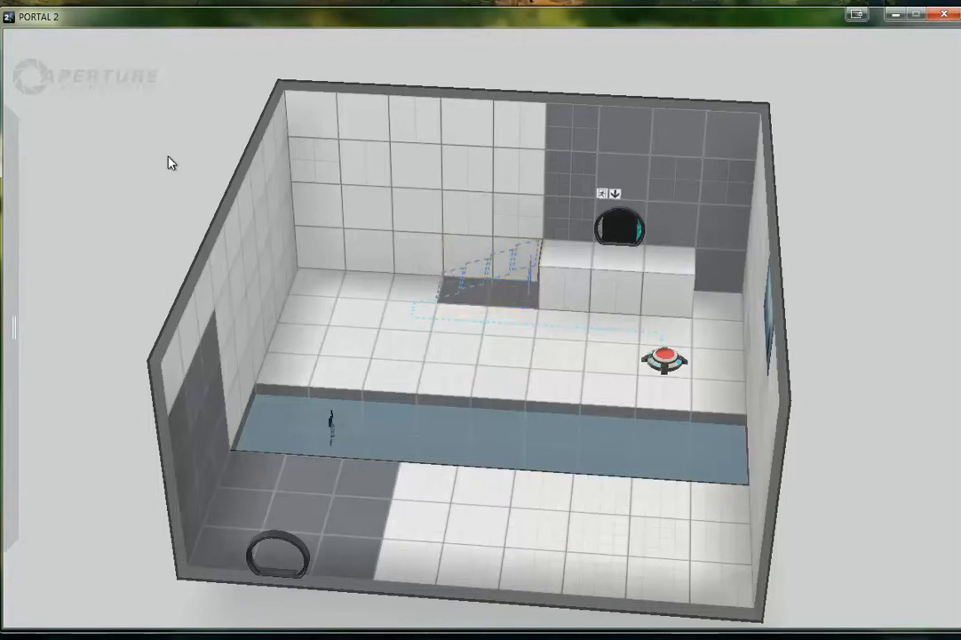
Rebuild the chamber and walk from the entrance to the edge of the goo trench in game
mouse_move(77, 40)
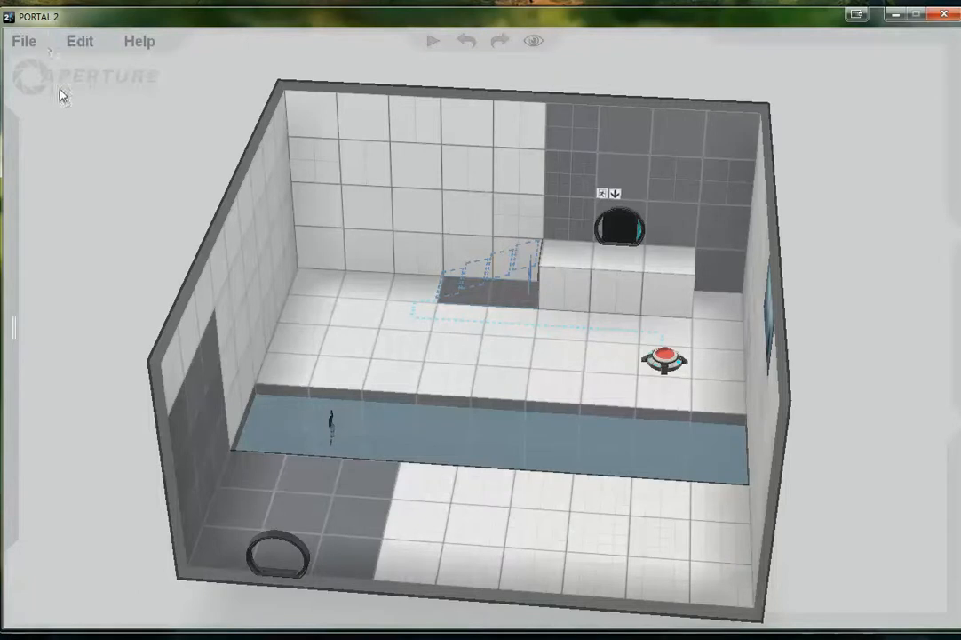
click(36, 42)
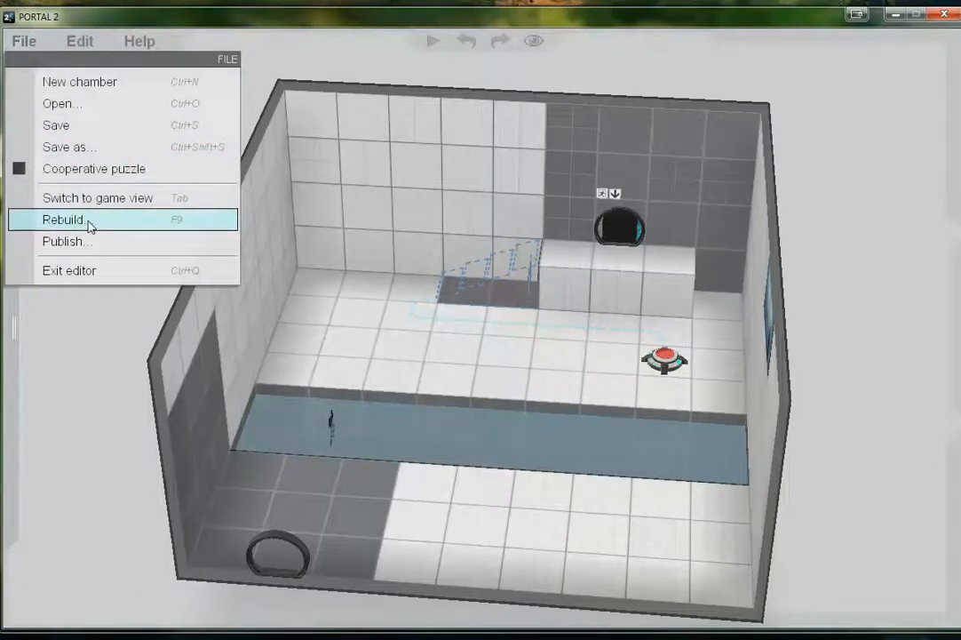
click(87, 223)
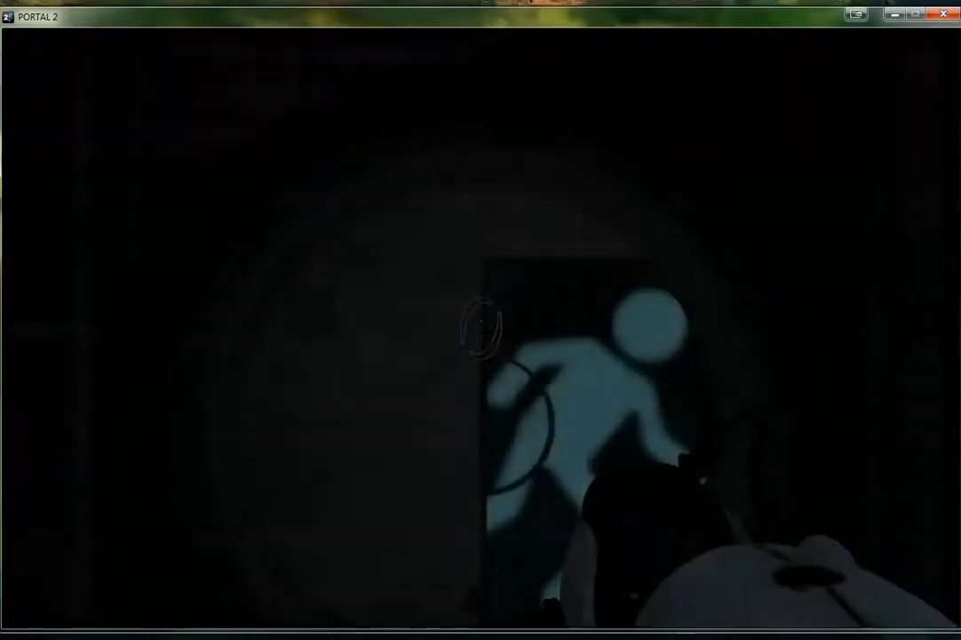
key(w)
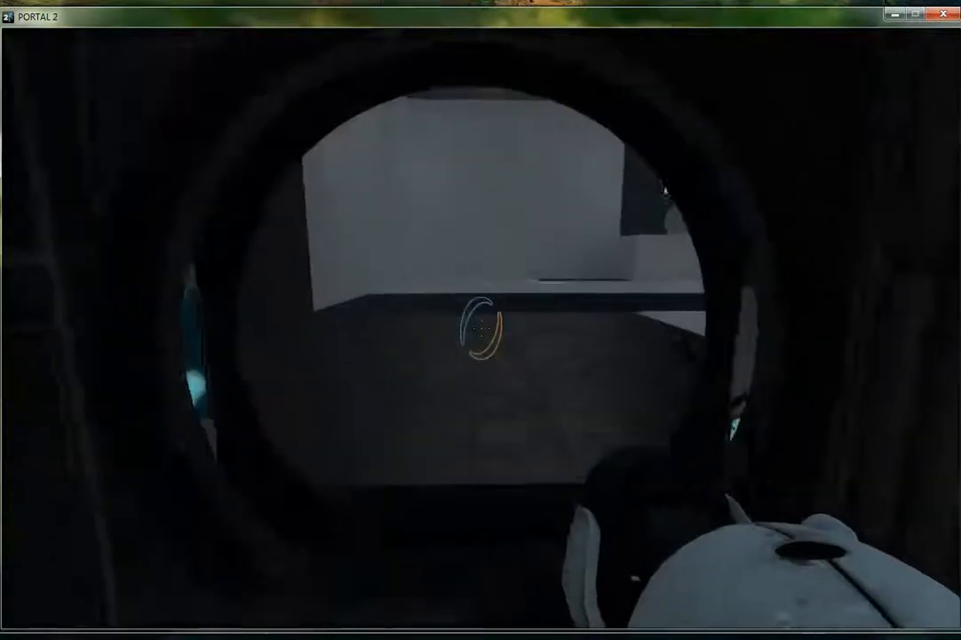
key(w)
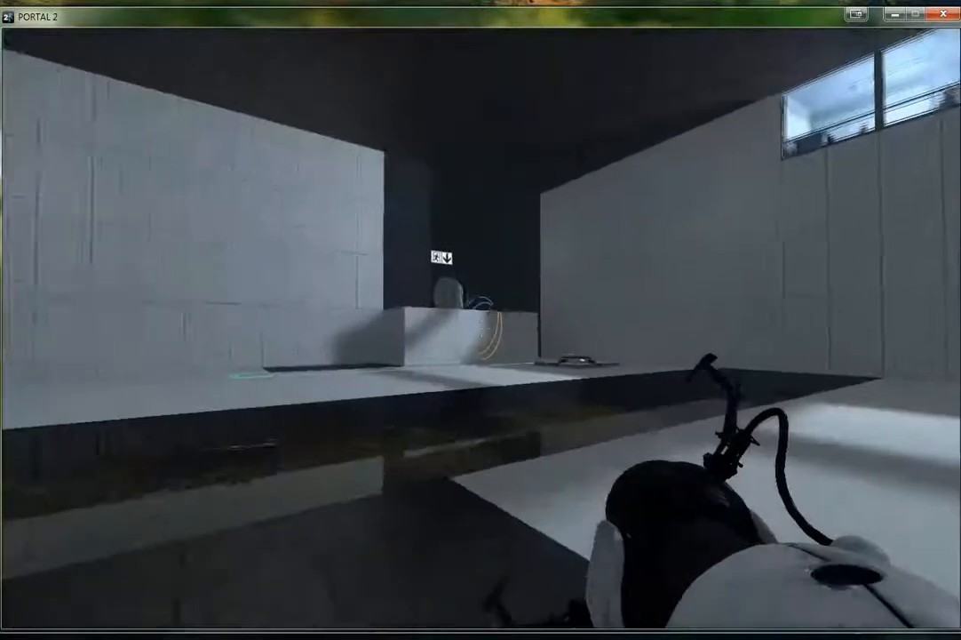
key(w)
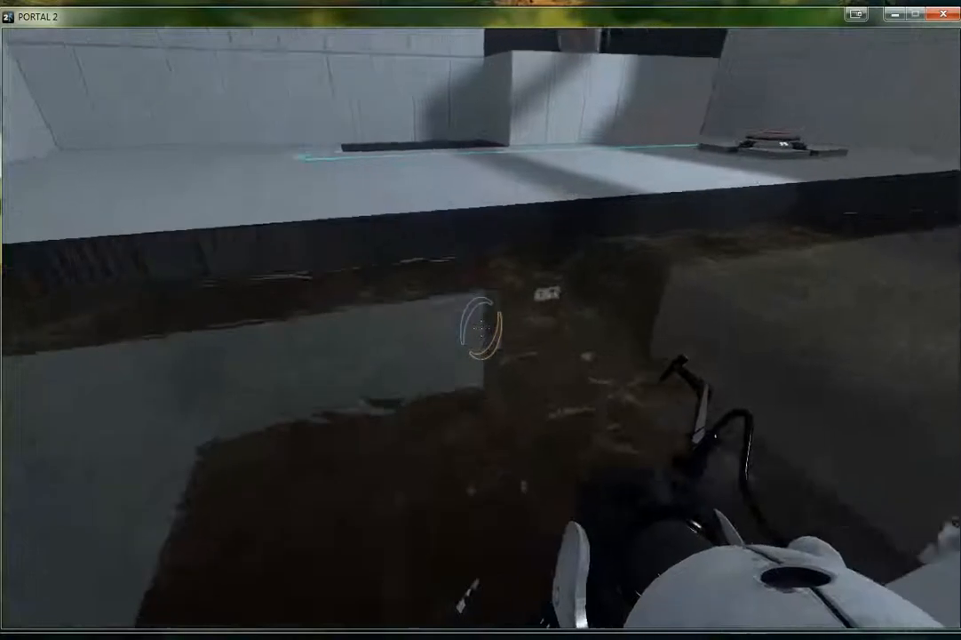
key(s)
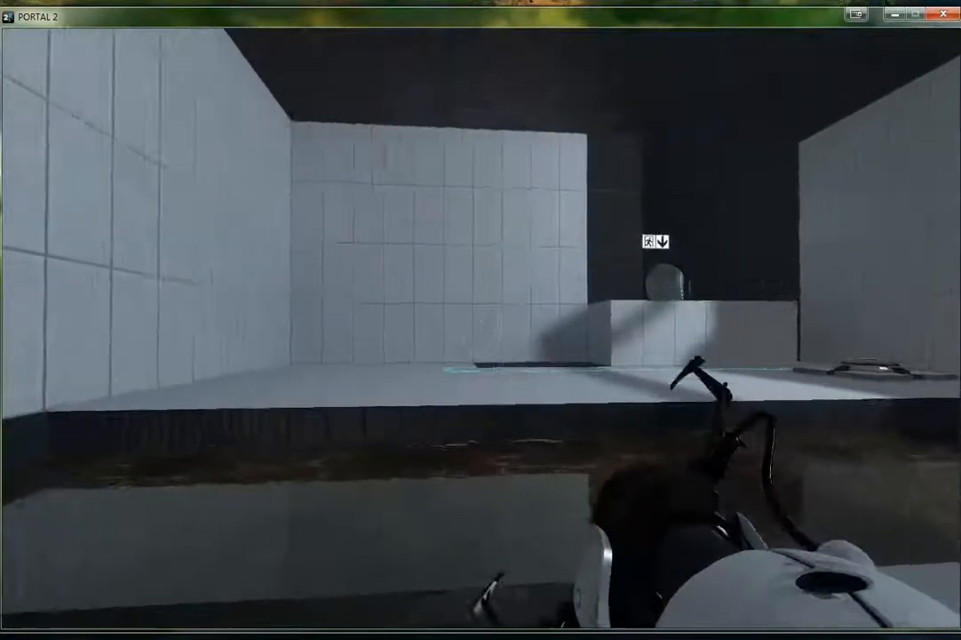
Open portals on both sides of the goo trench and cross through them to the ledge at the exit door
click(477, 324)
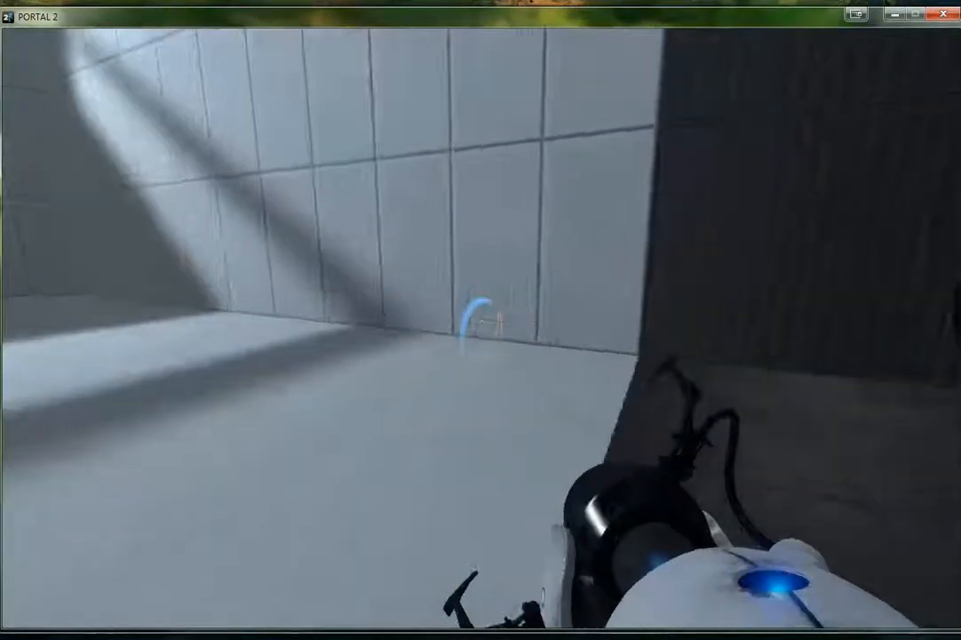
right_click(479, 326)
key(w)
key(w)
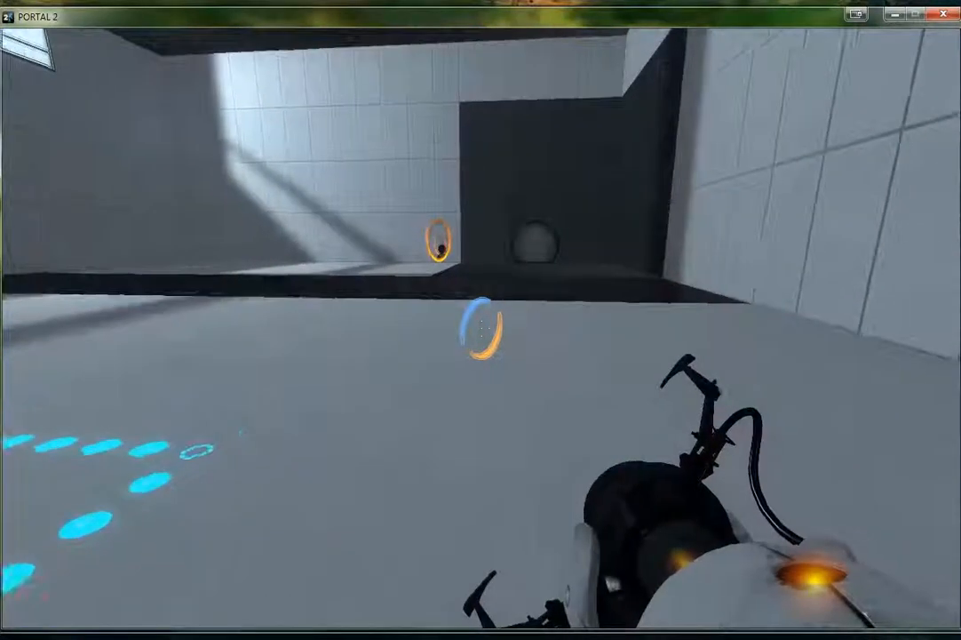
key(w)
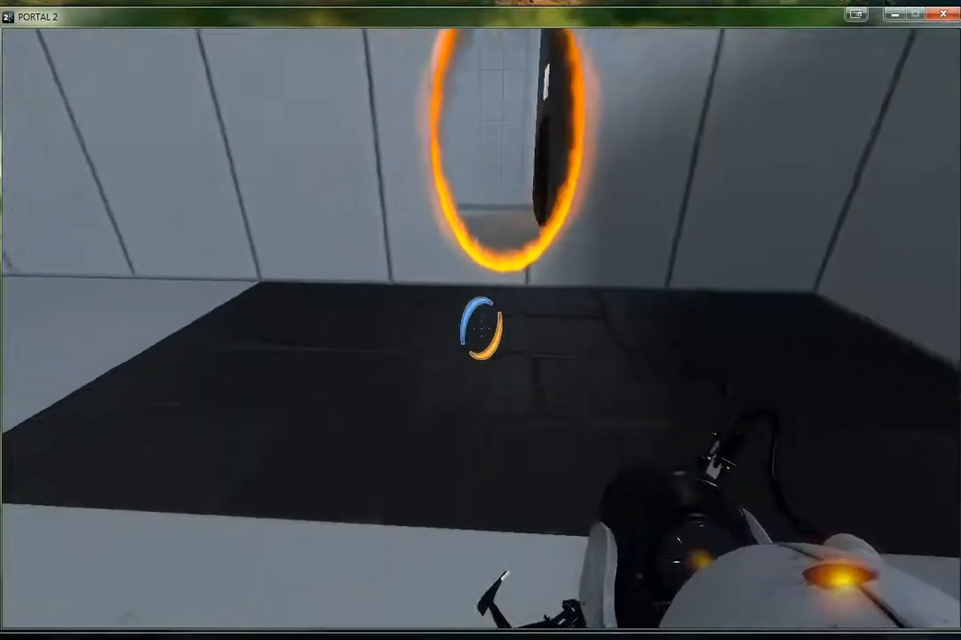
key(w)
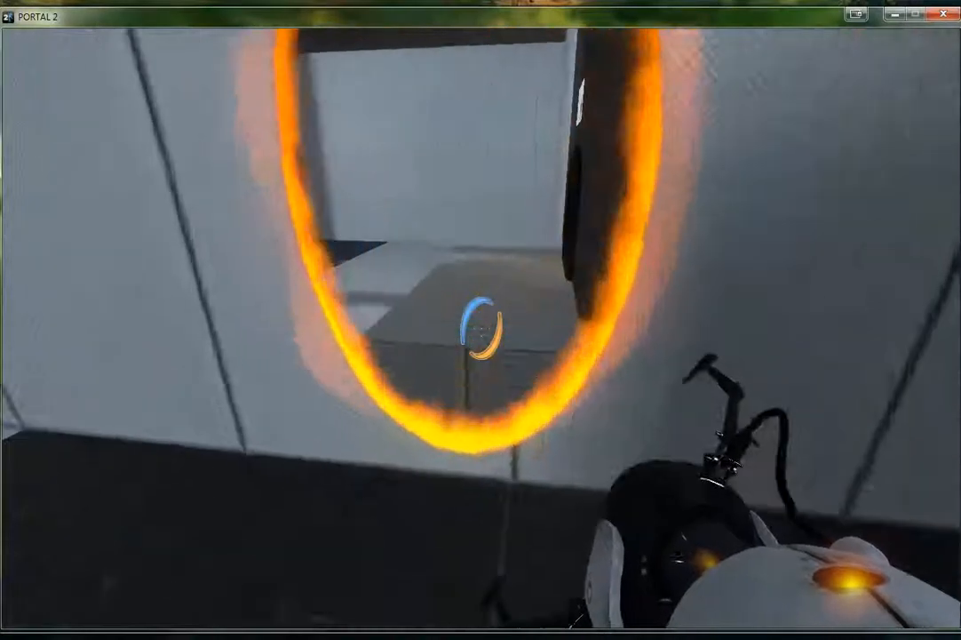
key(w)
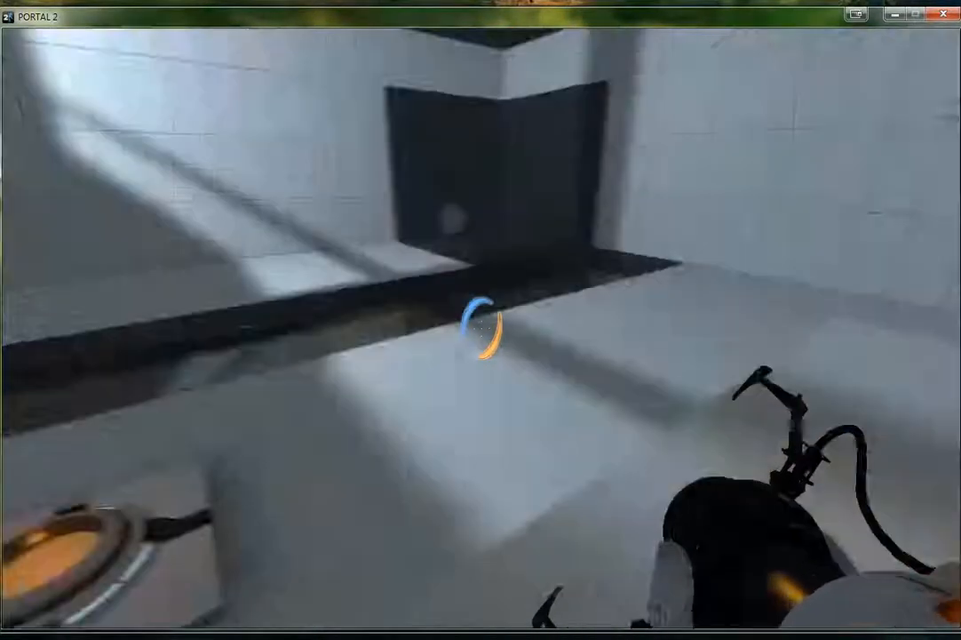
key(w)
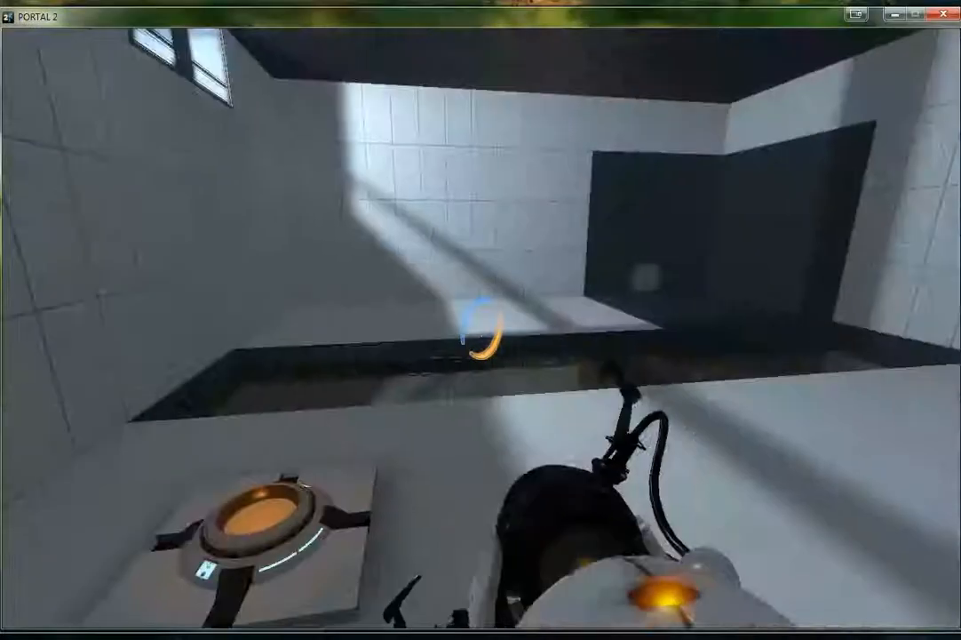
key(w)
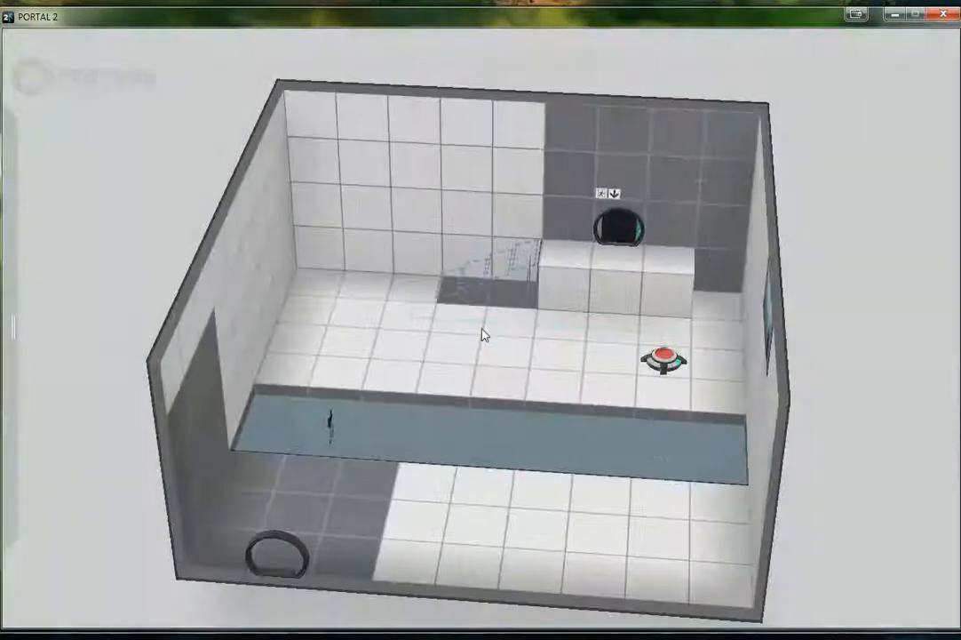
Make the walls around the exit door, the ledge and the floor tile between the ledge and the corner non-portalable
middle_drag(681, 253, 522, 146)
drag(522, 135, 526, 264)
drag(346, 188, 316, 302)
drag(410, 279, 471, 273)
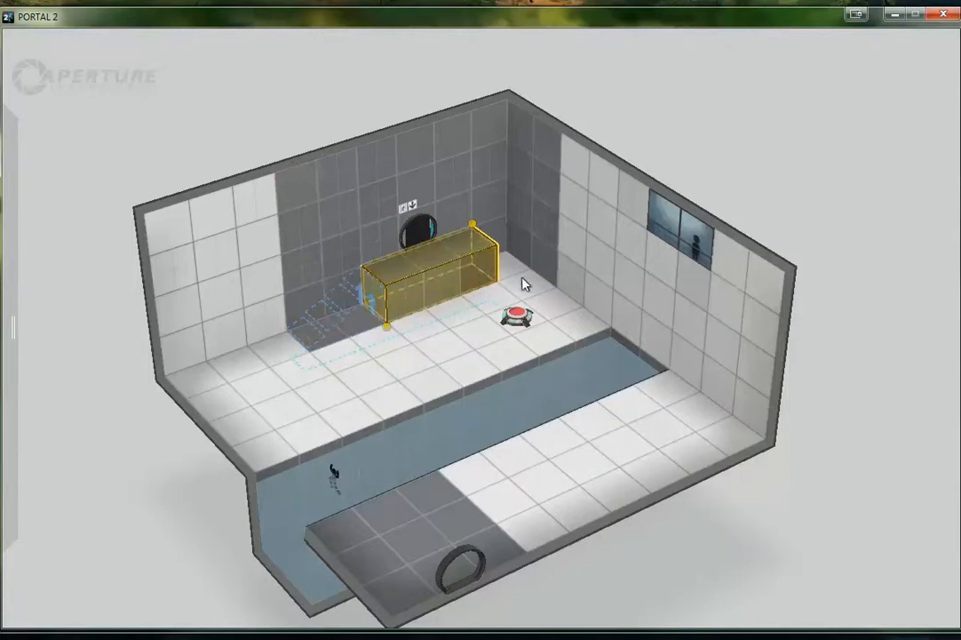
click(512, 273)
right_drag(525, 283, 368, 298)
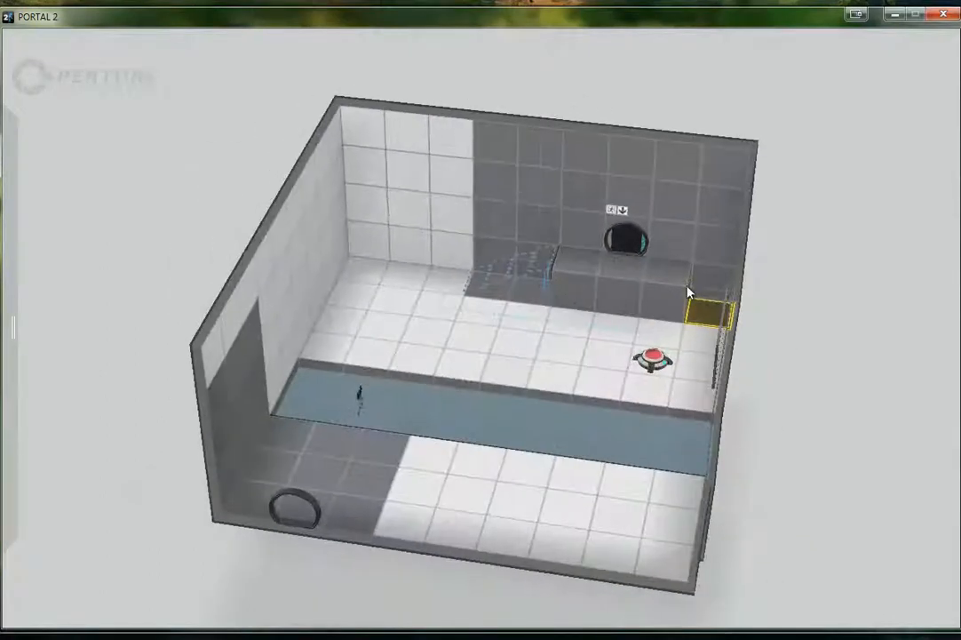
right_drag(404, 330, 455, 253)
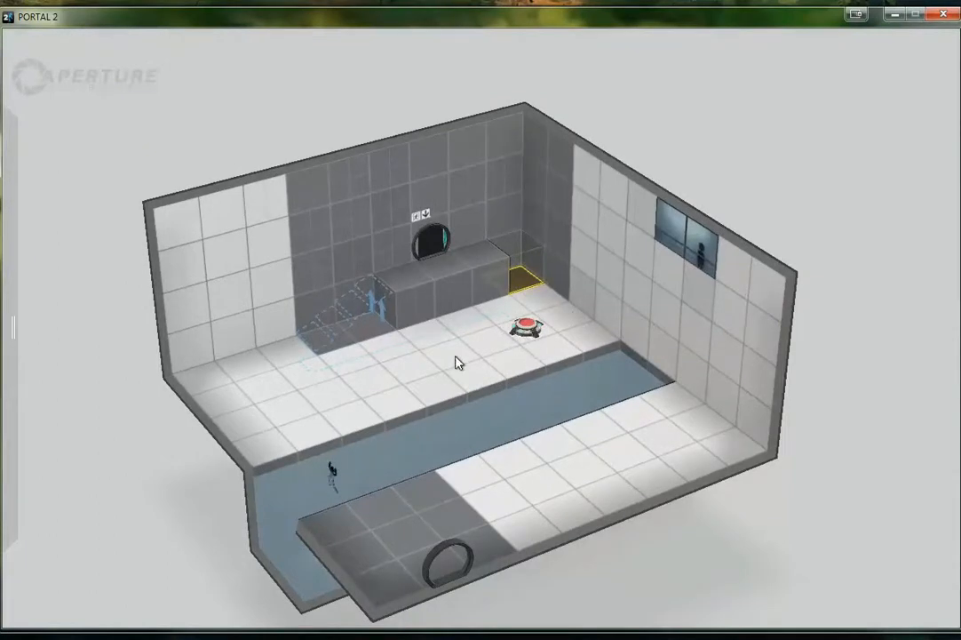
Place a sphere with its dropper on the entrance side of the goo trench and disable Auto-drop first cube
mouse_move(45, 208)
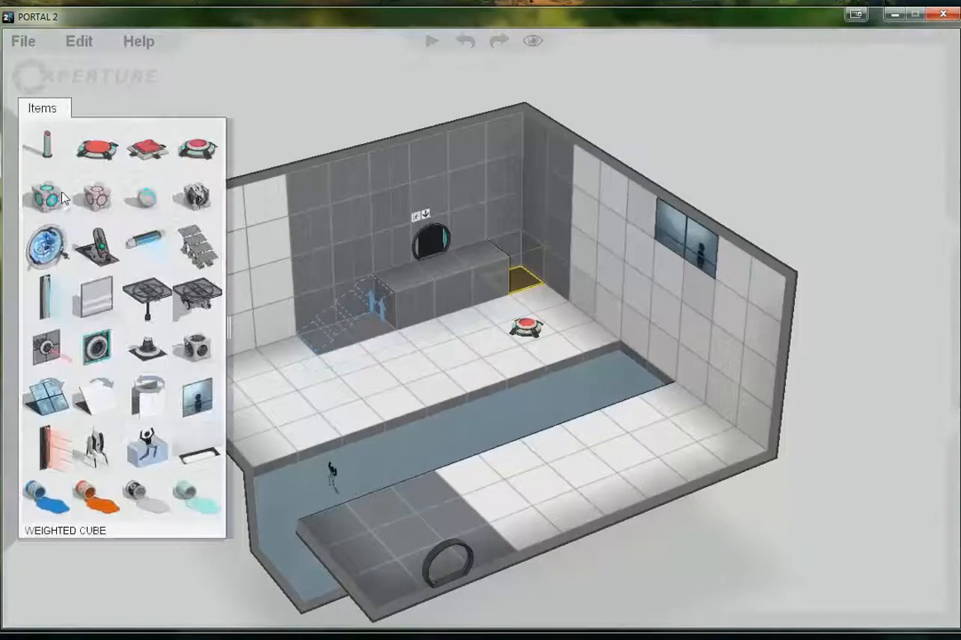
drag(146, 197, 665, 421)
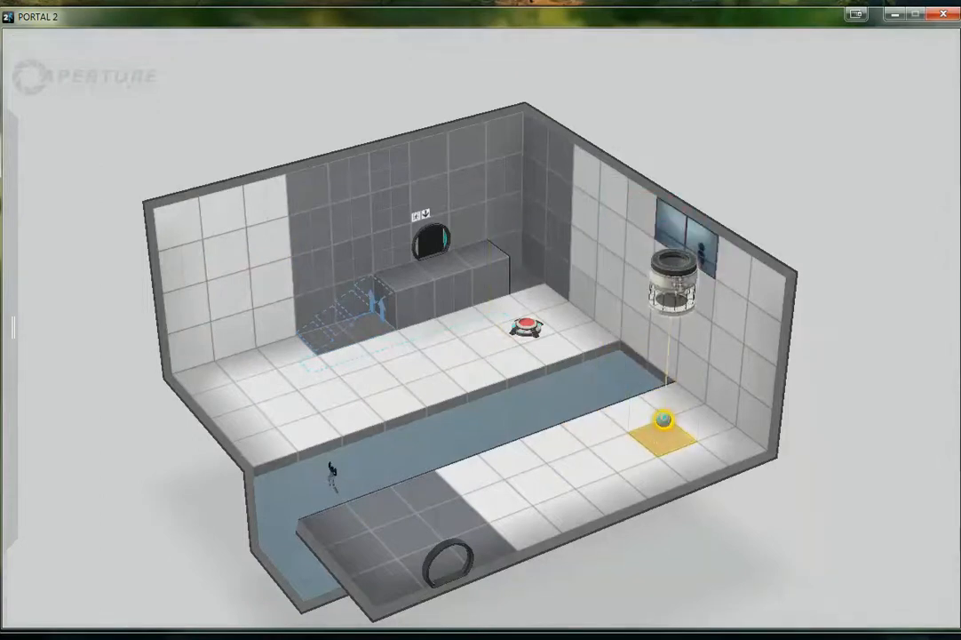
right_click(668, 271)
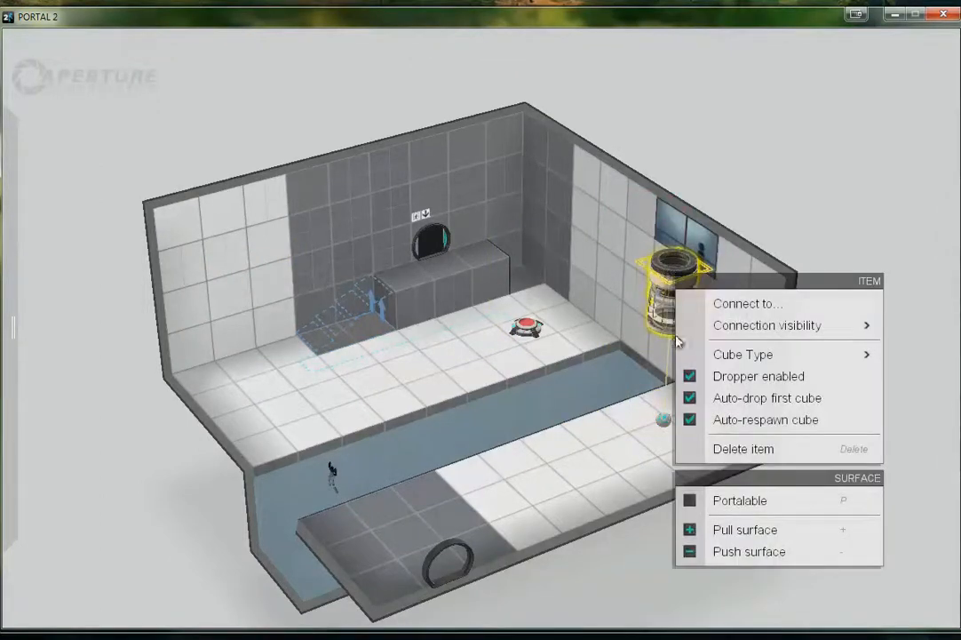
click(720, 405)
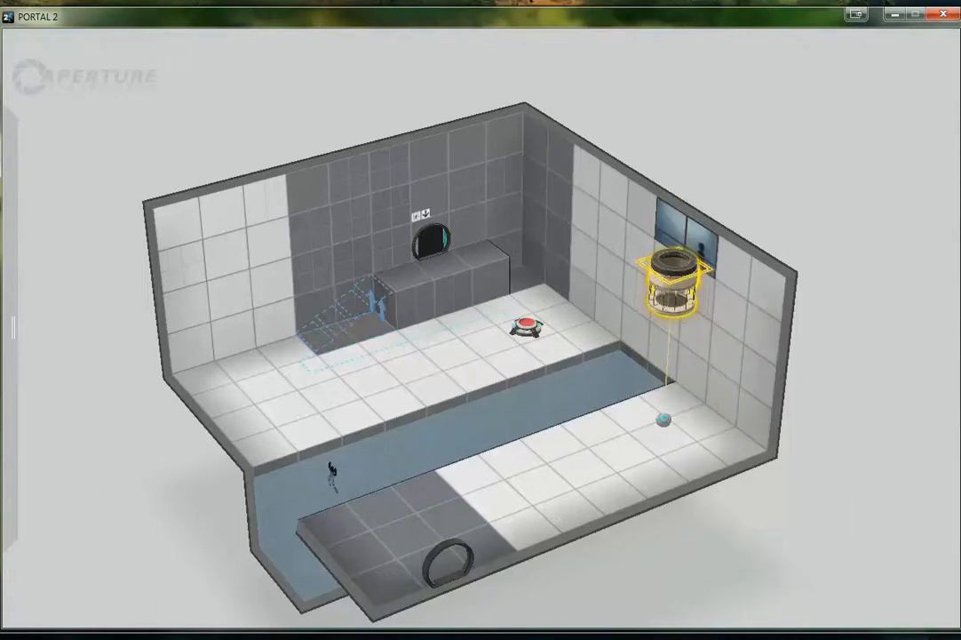
mouse_move(19, 320)
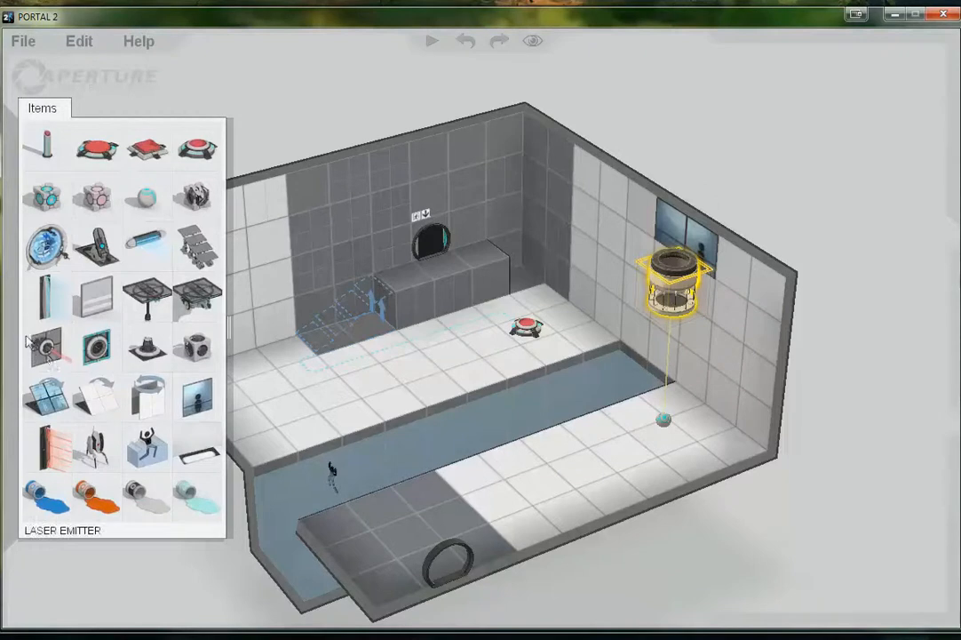
drag(47, 356, 611, 313)
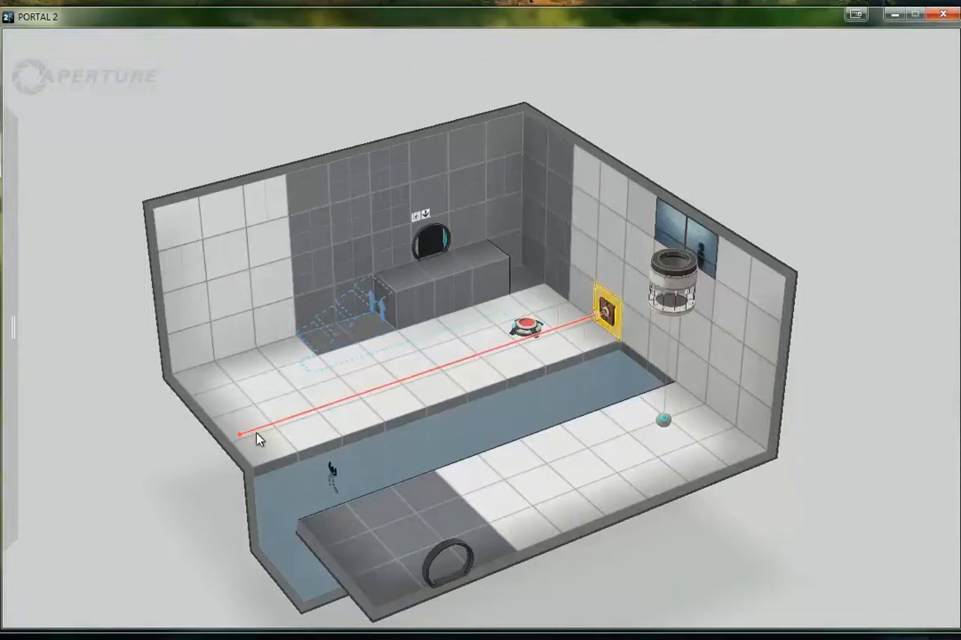
key(Delete)
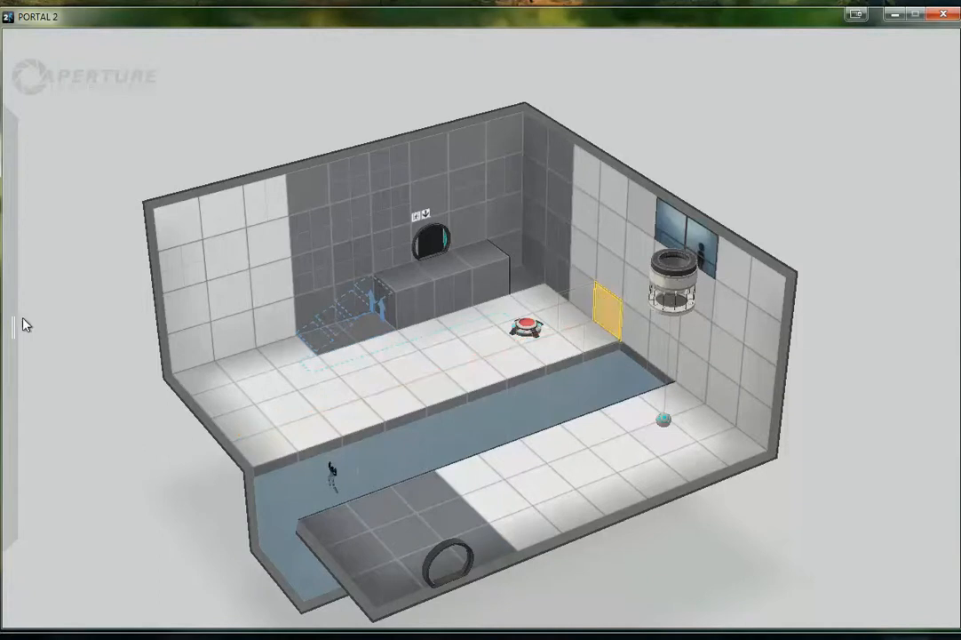
mouse_move(30, 324)
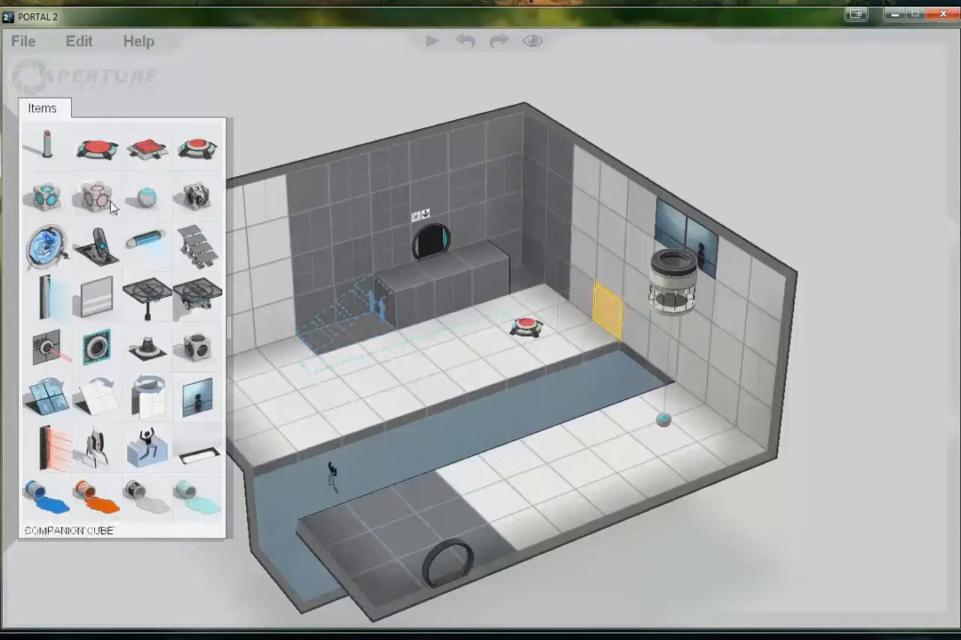
Raise the two floor tiles in the far white corner by two blocks and place a pedestal button on the platform
click(197, 377)
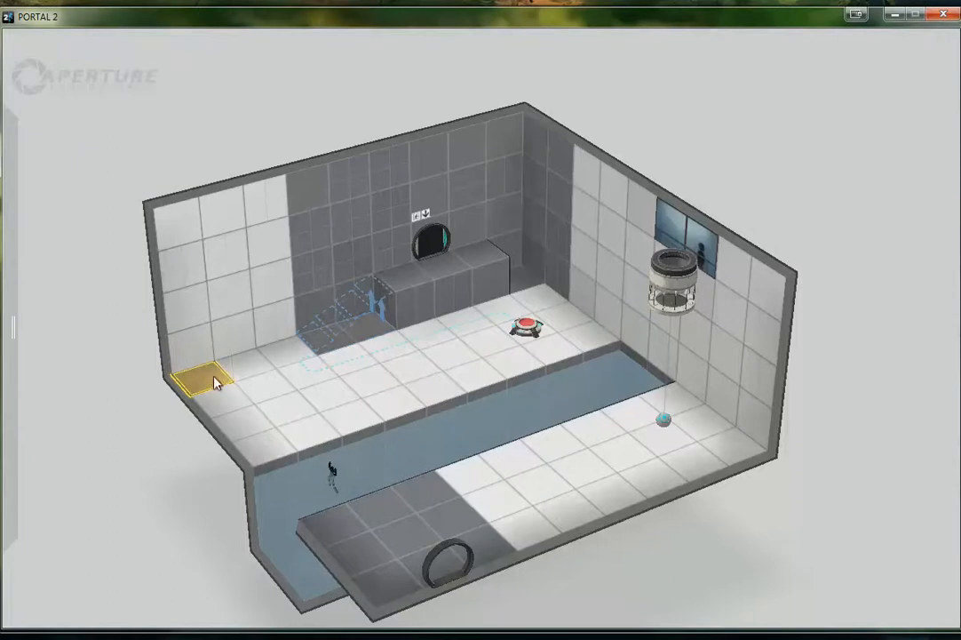
drag(240, 373, 206, 306)
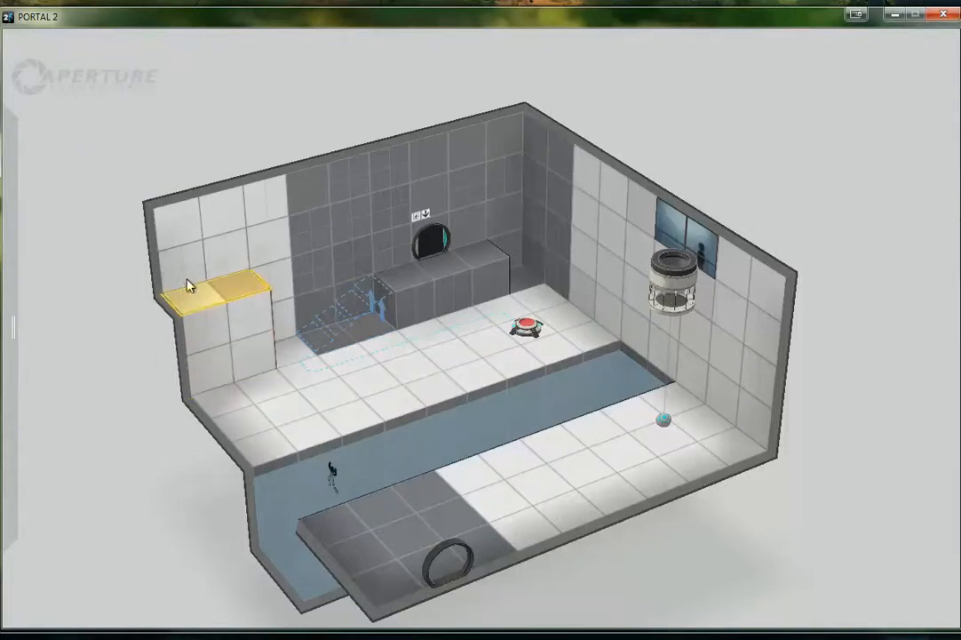
mouse_move(73, 268)
drag(40, 144, 218, 286)
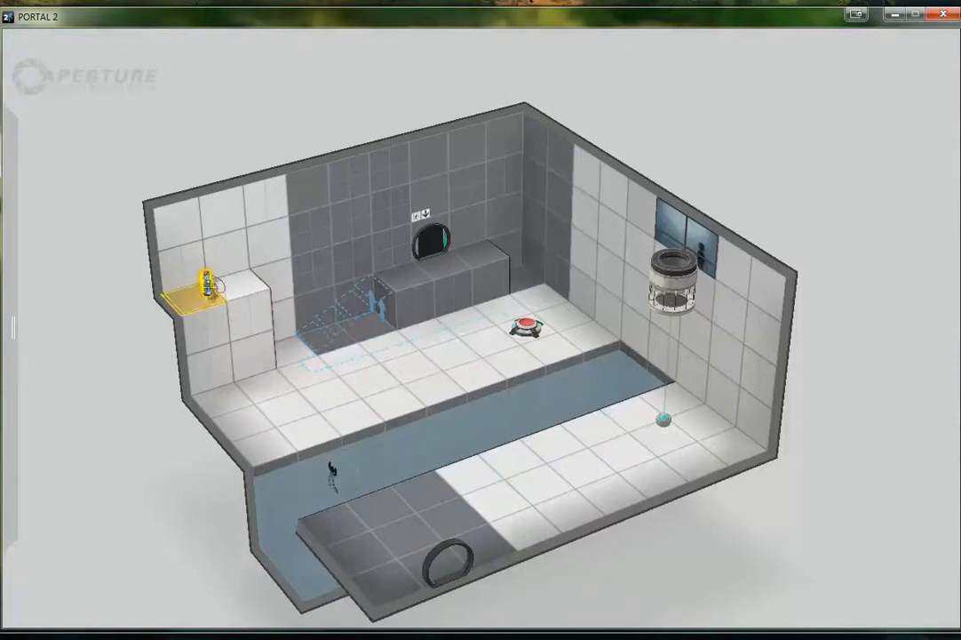
Connect the pedestal button to the sphere dropper
right_click(219, 286)
click(245, 313)
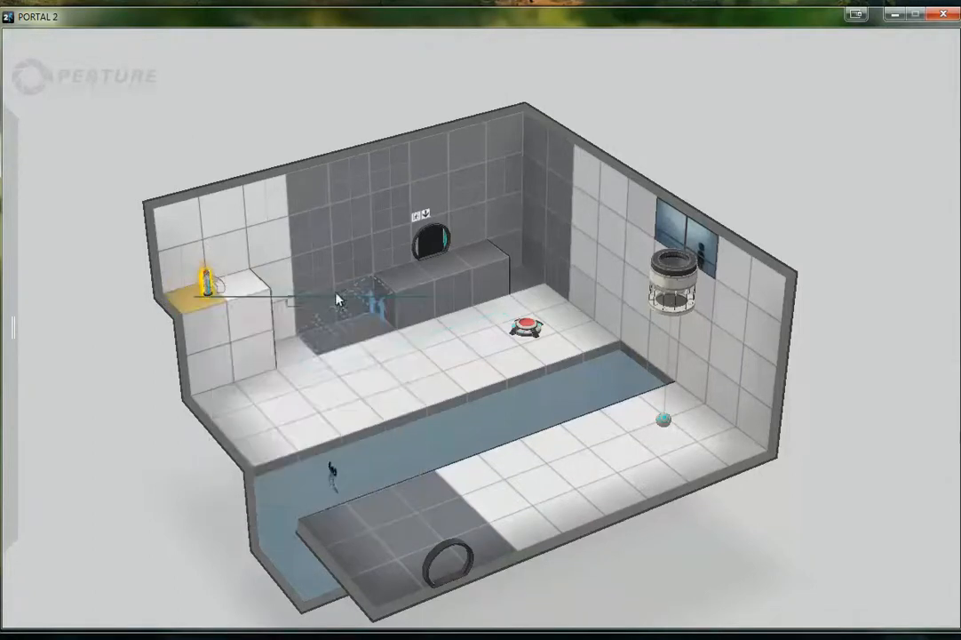
click(668, 292)
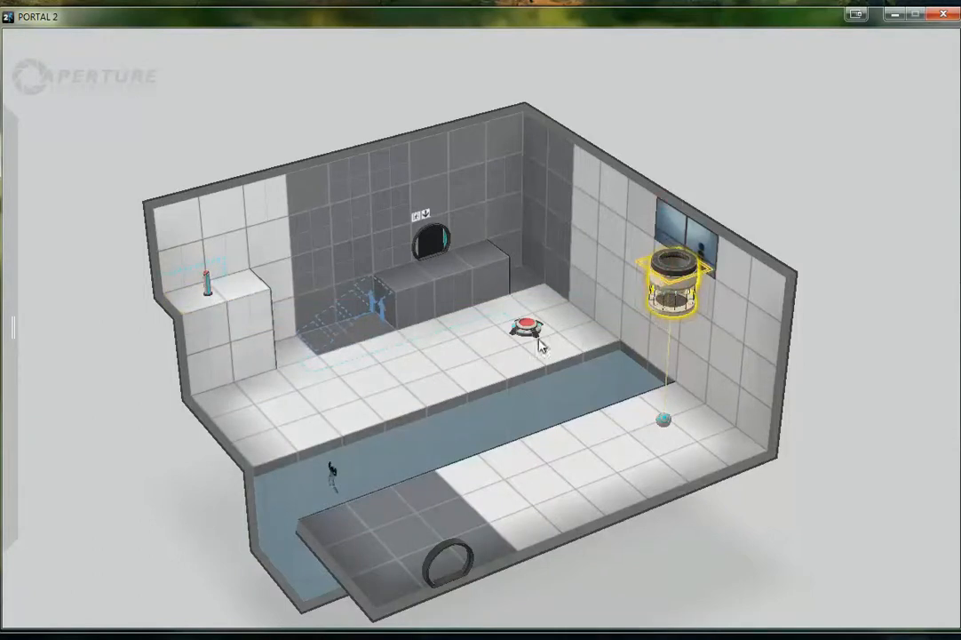
Rebuild the chamber and walk from the entrance to the edge of the goo trench in game
click(23, 41)
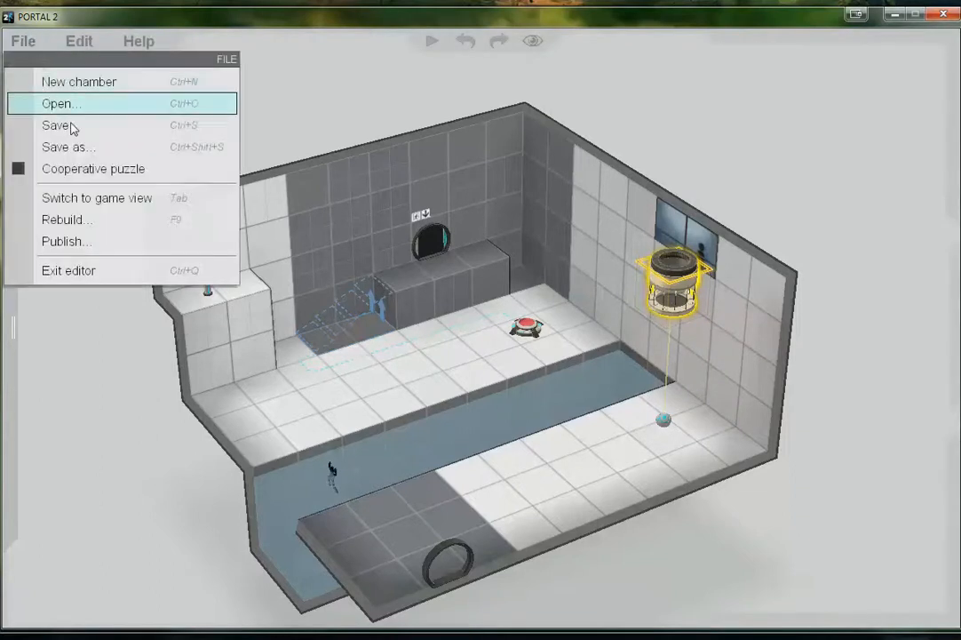
click(79, 222)
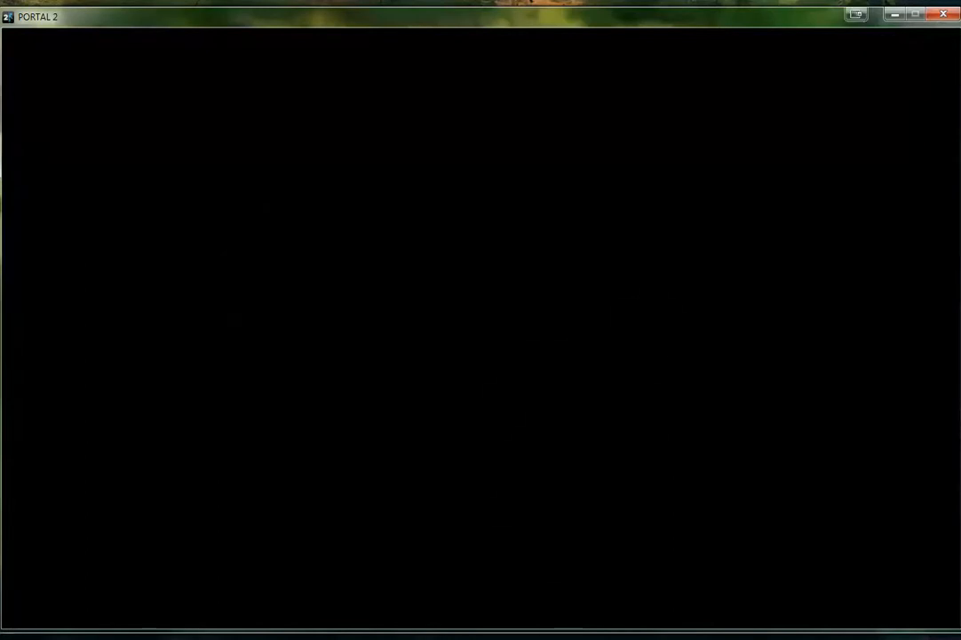
key(w)
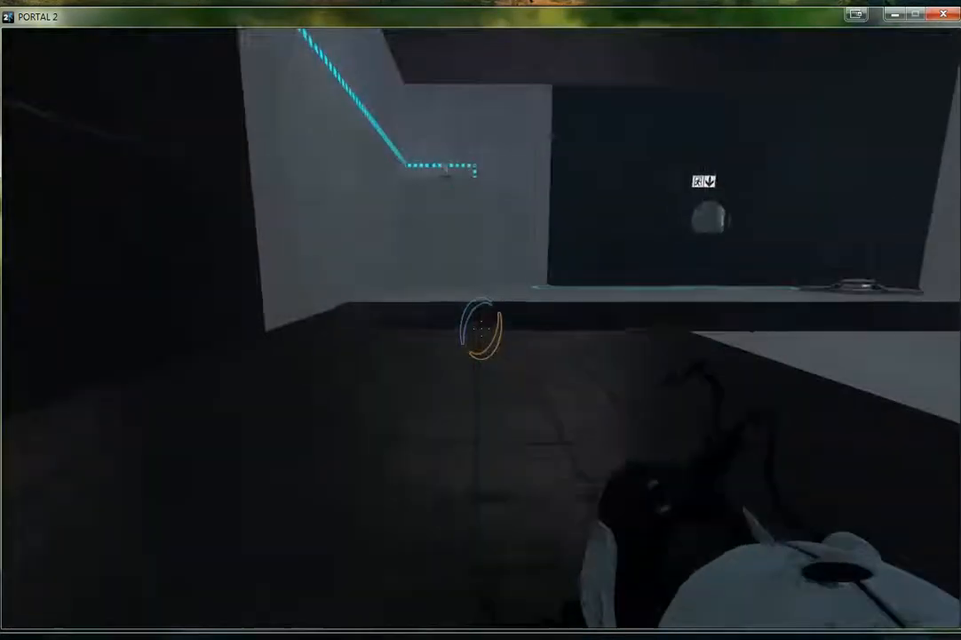
key(w)
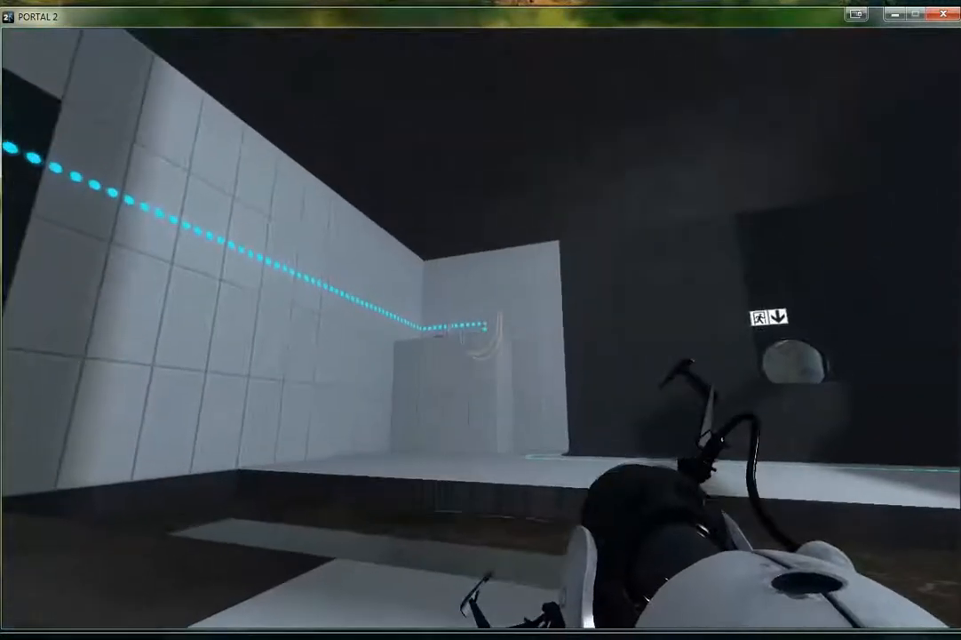
Portal across the trench onto the raised corner platform and activate the pedestal button to release the sphere
click(481, 320)
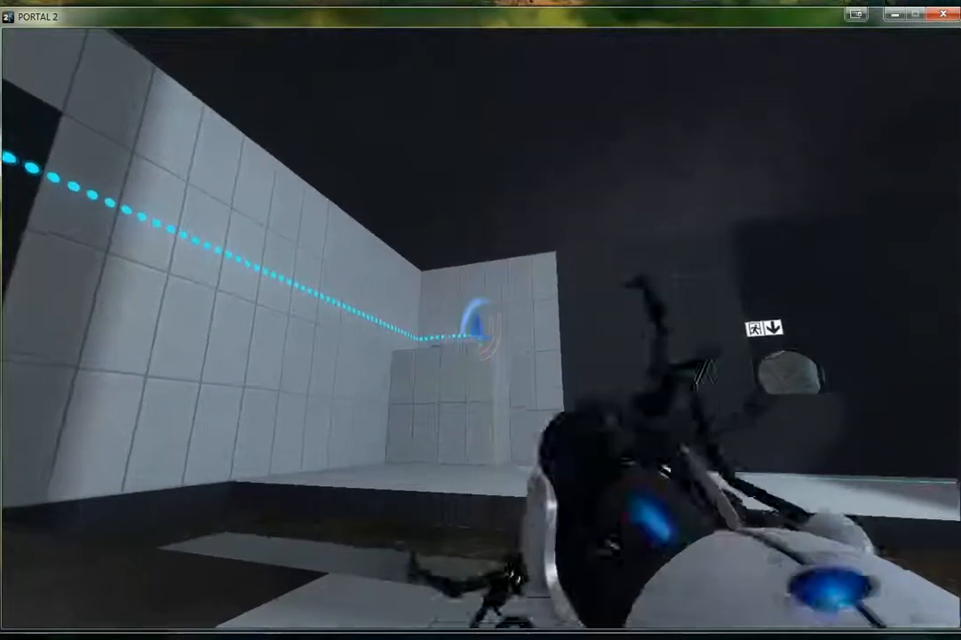
key(w)
right_click(480, 325)
key(w)
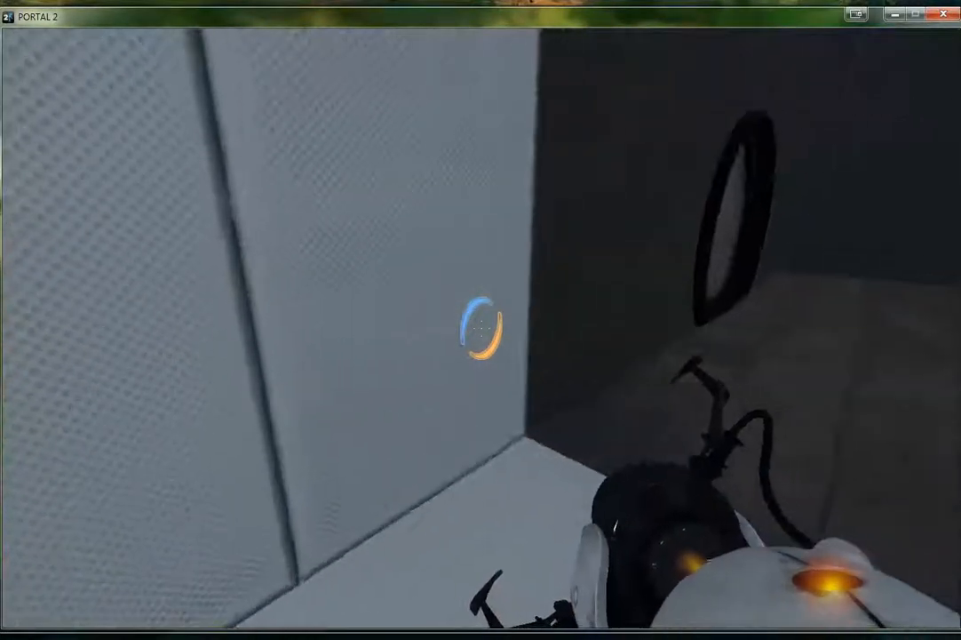
right_click(481, 328)
key(w)
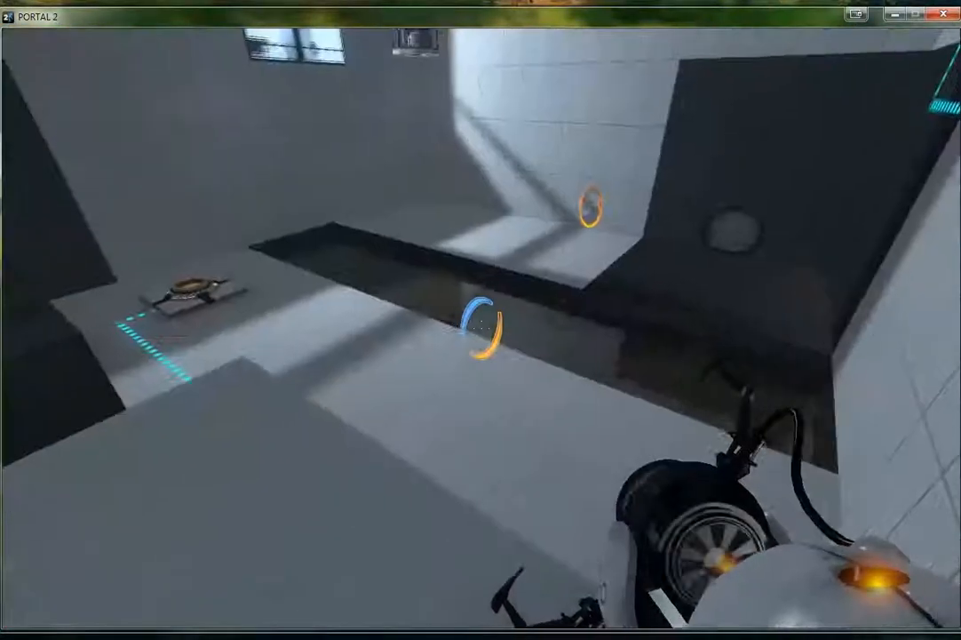
key(s)
key(w)
key(e)
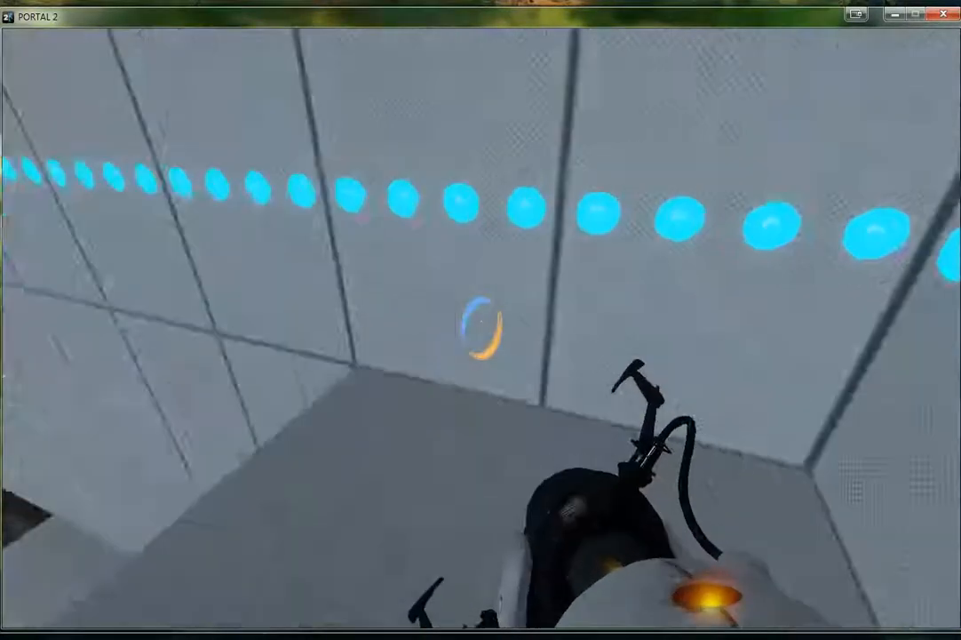
Open a portal on the wall beside the platform and go through it back to the entrance side
click(480, 328)
key(w)
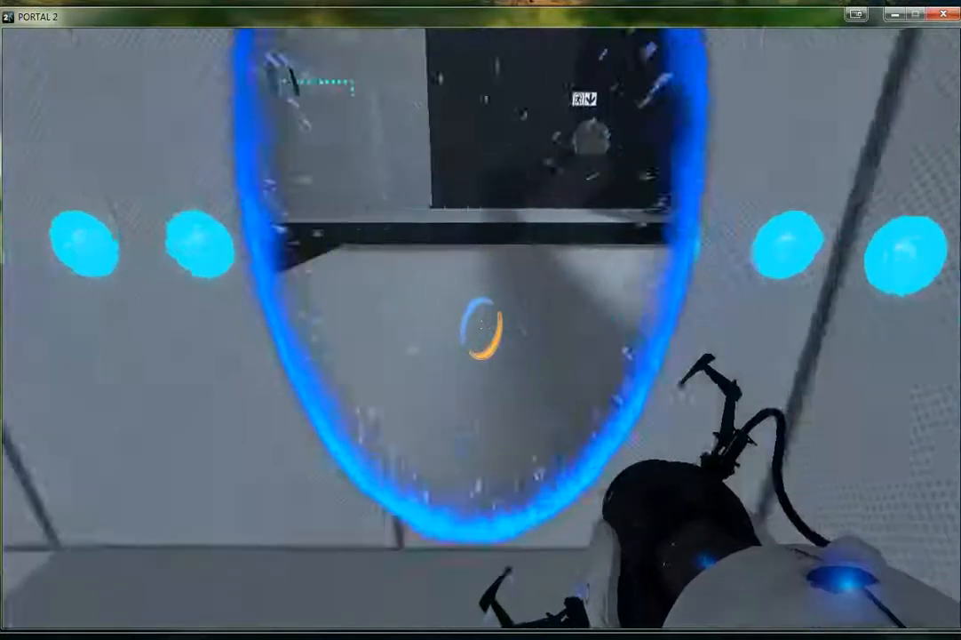
key(w)
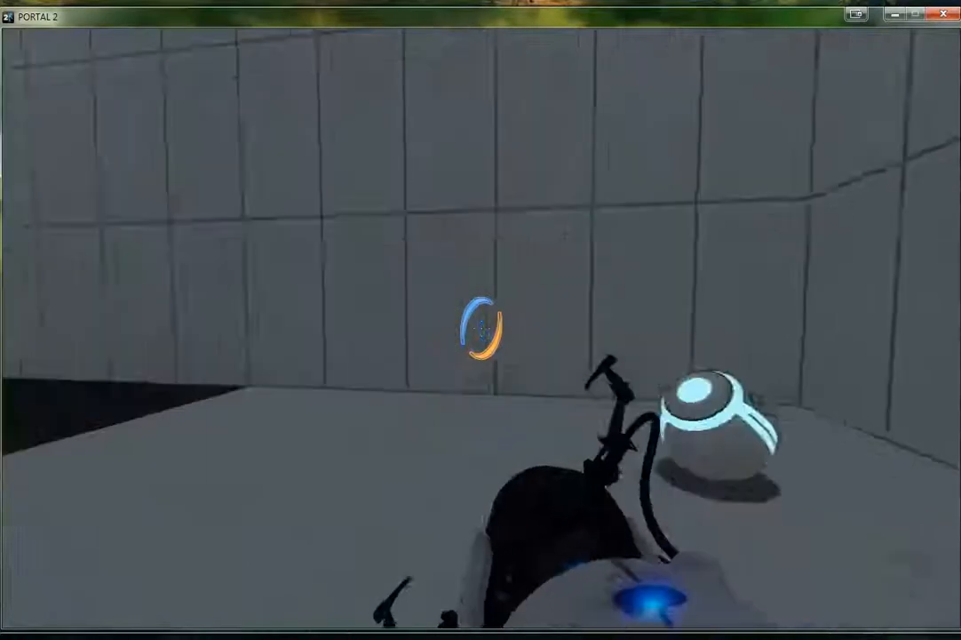
Carry the sphere through a portal across the trench, set it on the sphere button and walk toward the stairs
right_click(482, 328)
key(w)
key(e)
key(w)
key(w)
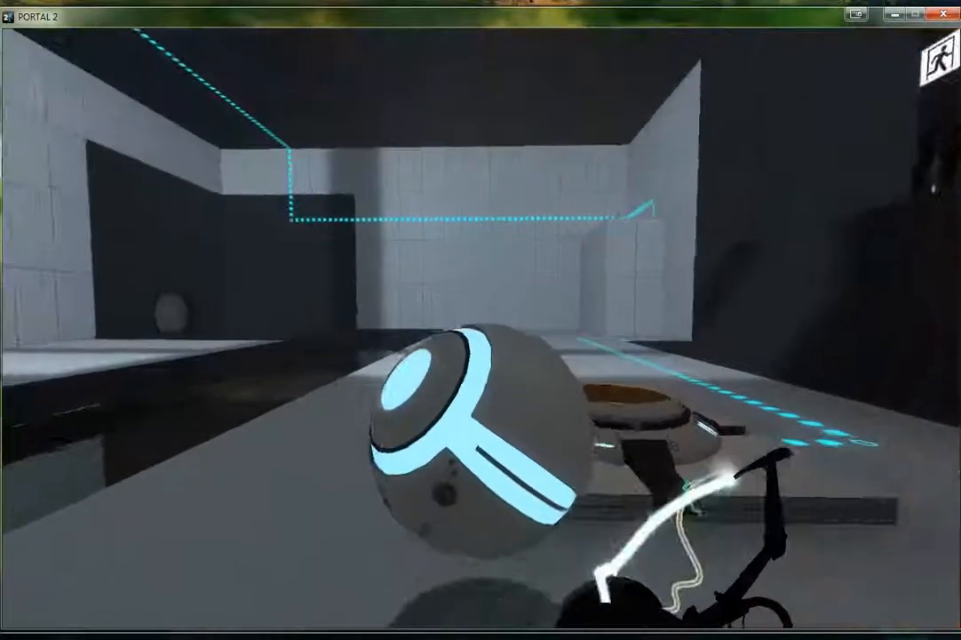
key(e)
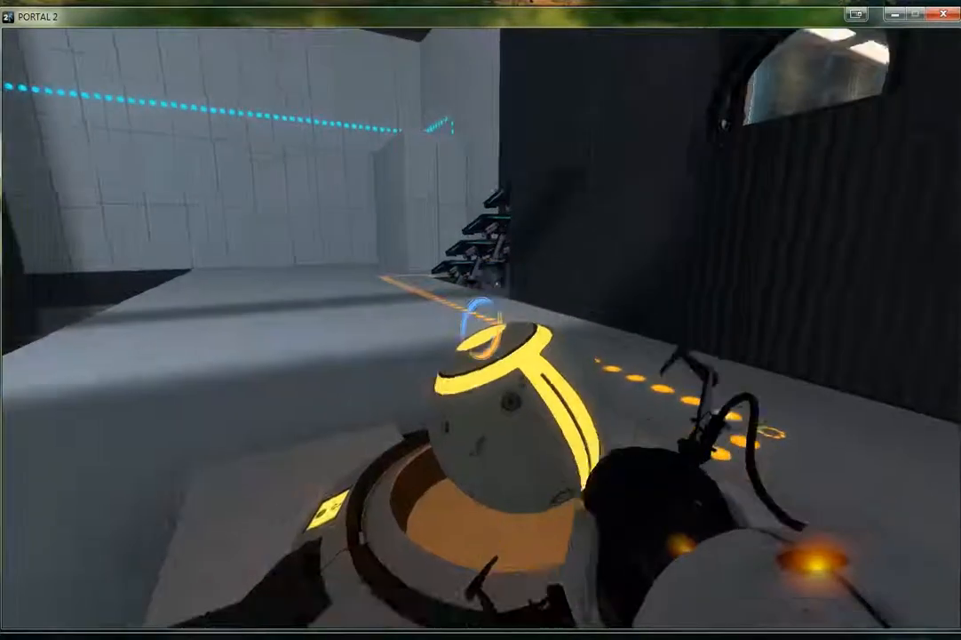
key(w)
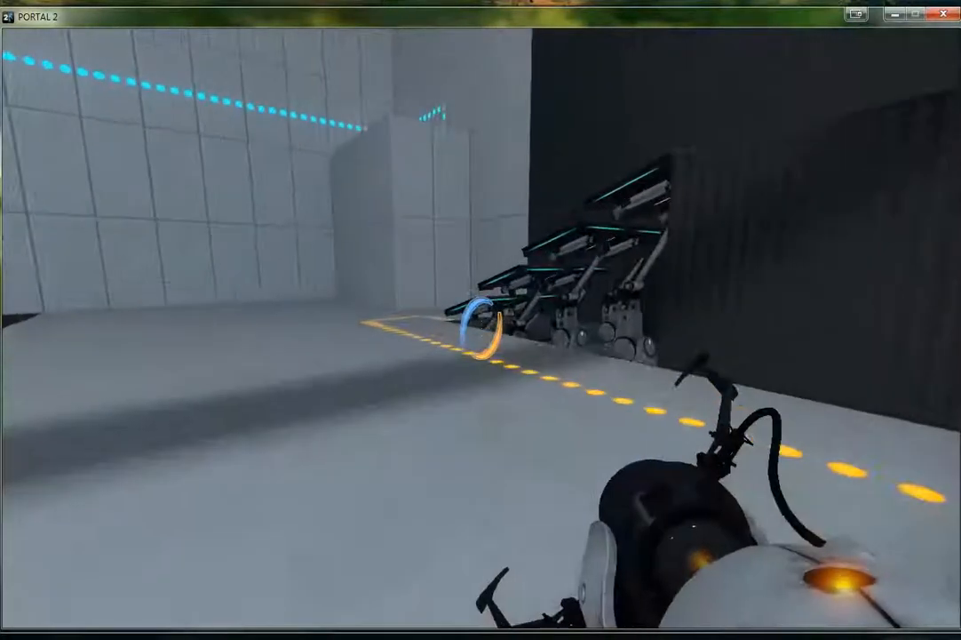
Climb the raised stairs along the dark wall to reach the chamber's exit door
key(w)
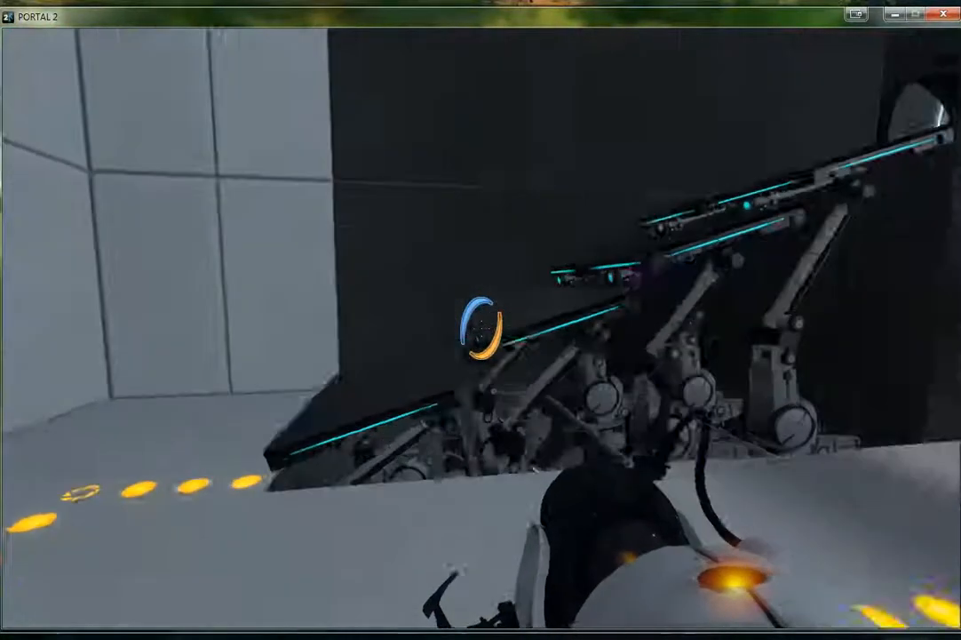
key(w)
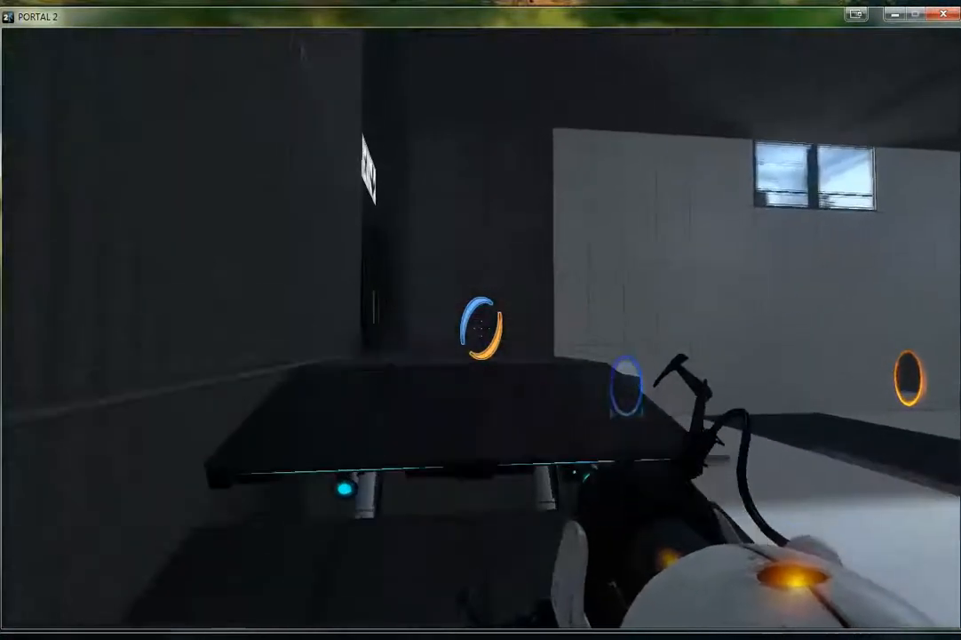
key(w)
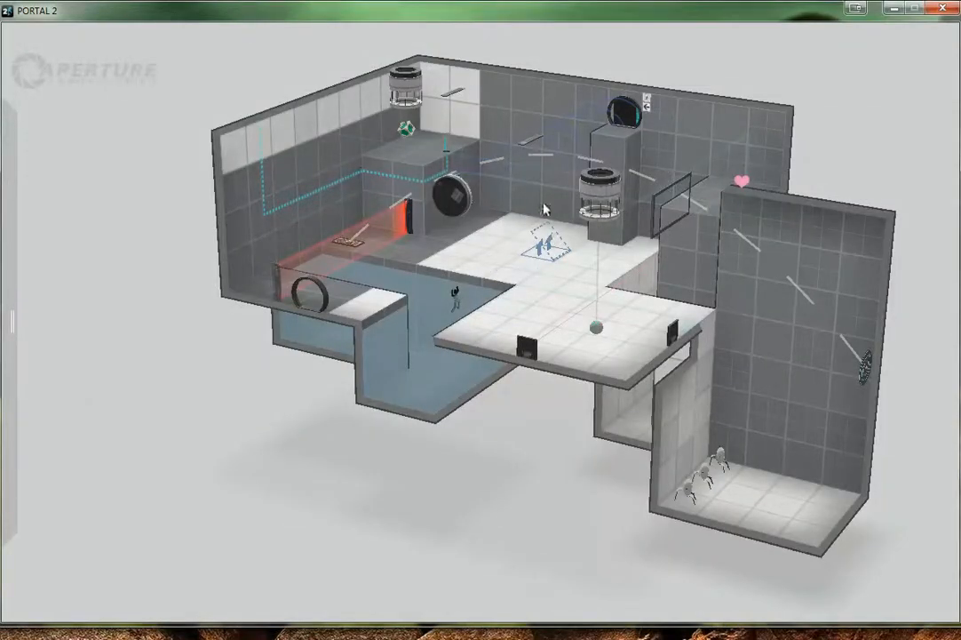
Examine the larger chamber's laser field, goo trench, droppers, pit and turret room from several sides in the editor
middle_drag(571, 267, 617, 326)
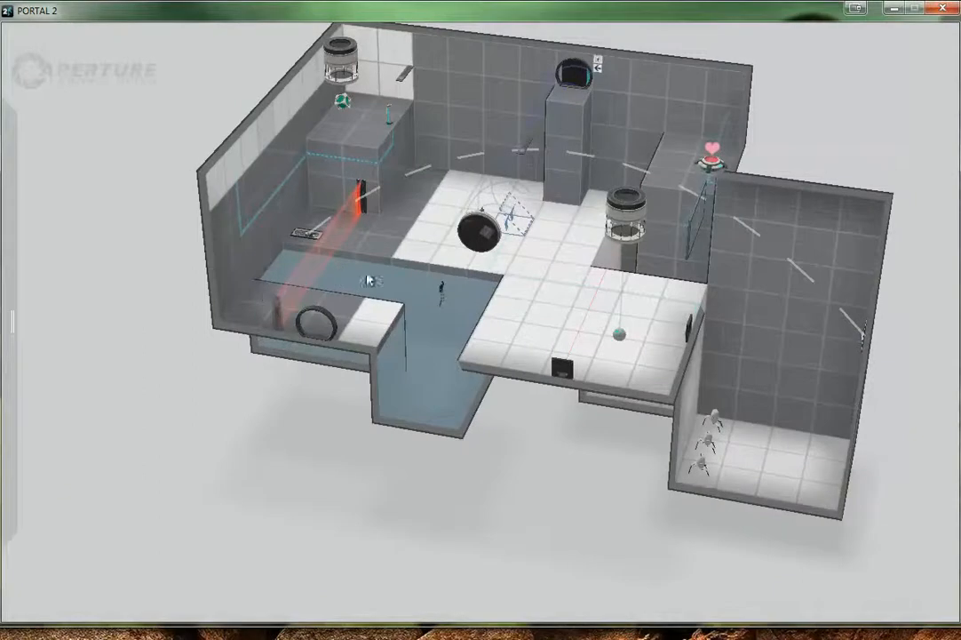
middle_drag(780, 542, 821, 485)
middle_drag(630, 376, 616, 414)
right_drag(616, 414, 551, 510)
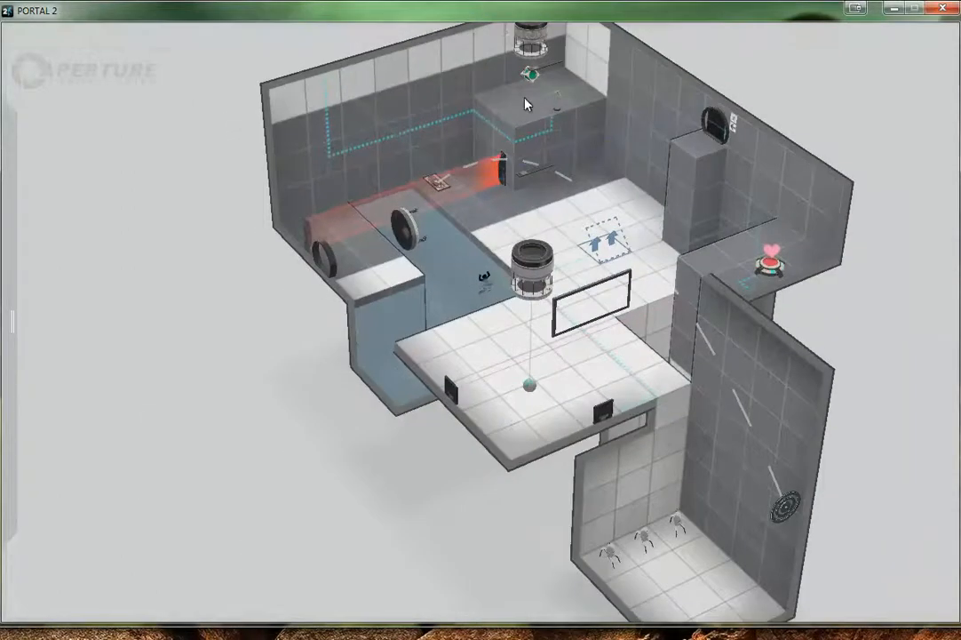
right_drag(574, 394, 343, 238)
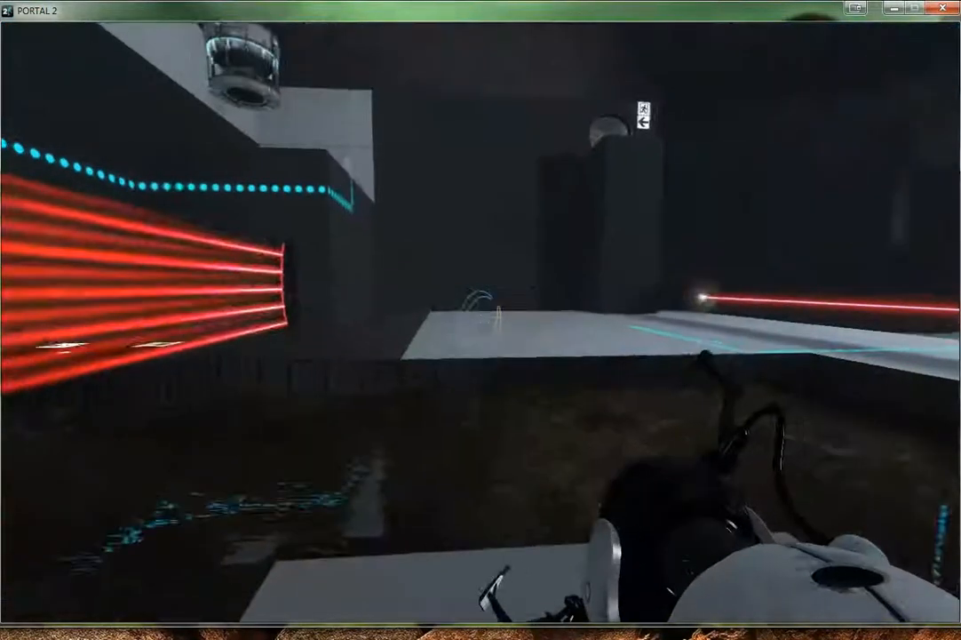
Portal across the goo from the entrance platform to the large white floor in game
click(481, 324)
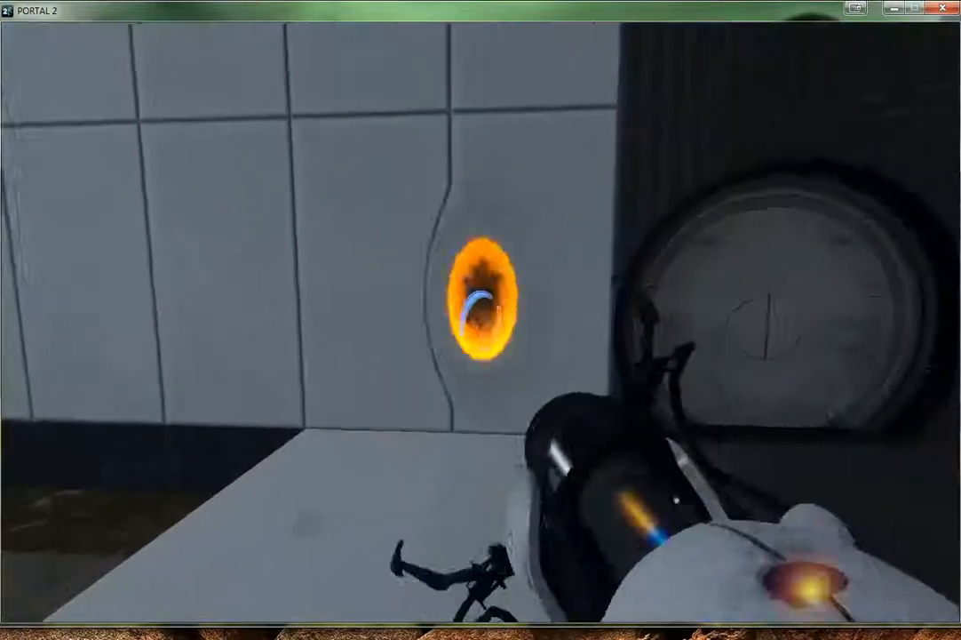
key(w)
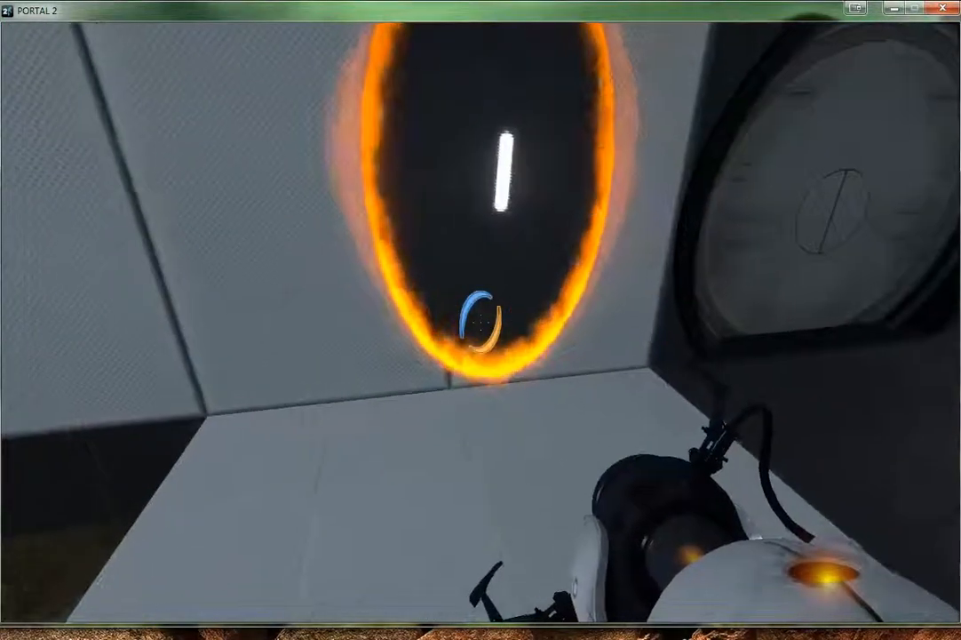
key(w)
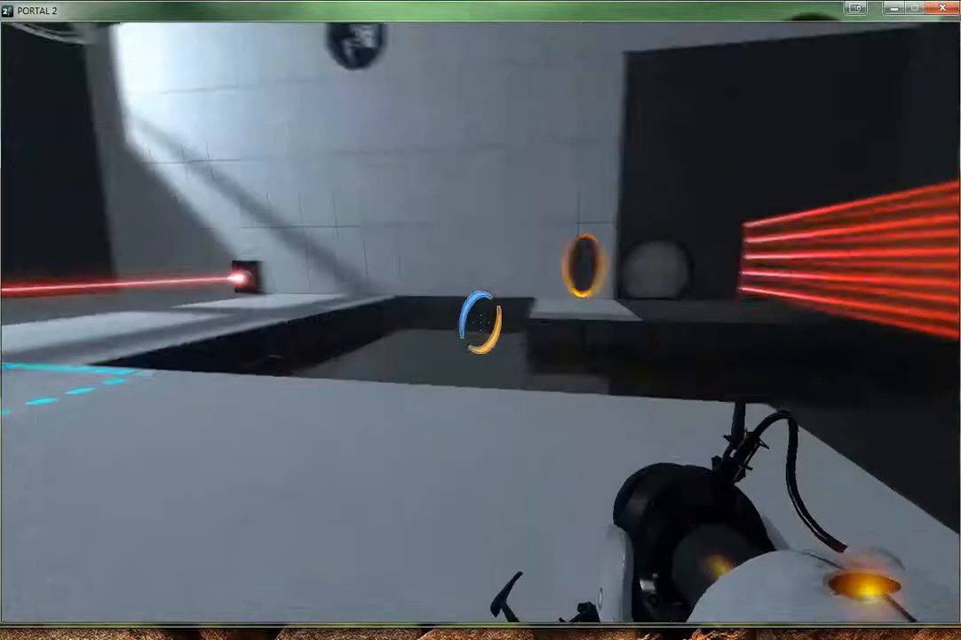
click(481, 324)
key(w)
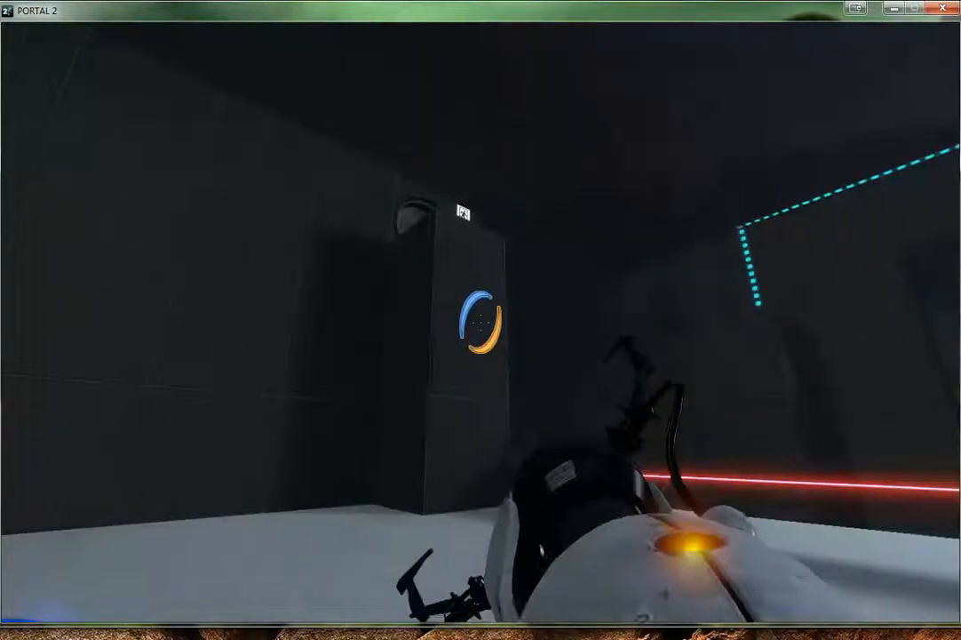
key(w)
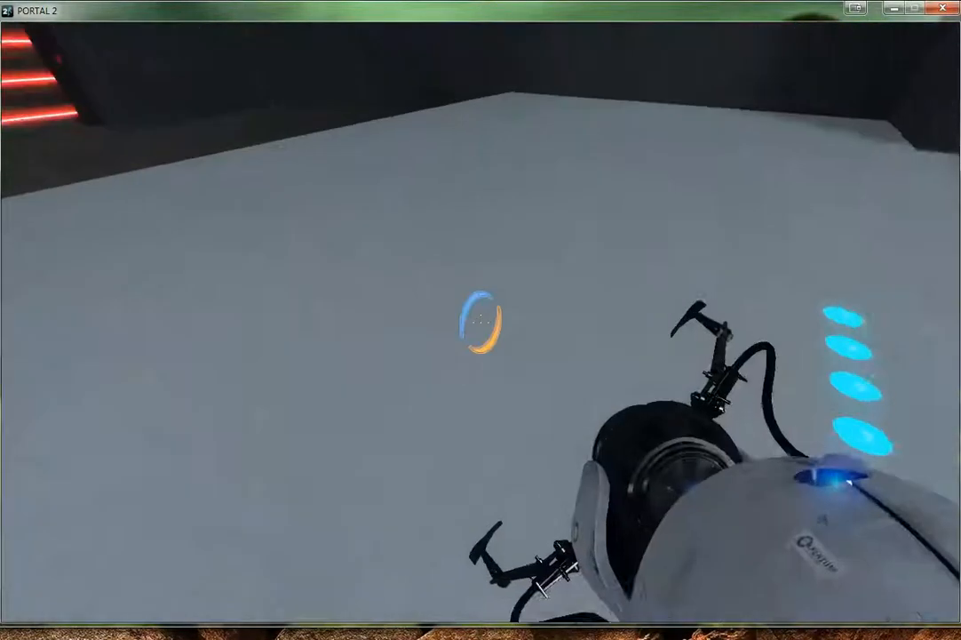
Portal from the white floor up to the raised corner platform and activate its pedestal button
right_click(481, 322)
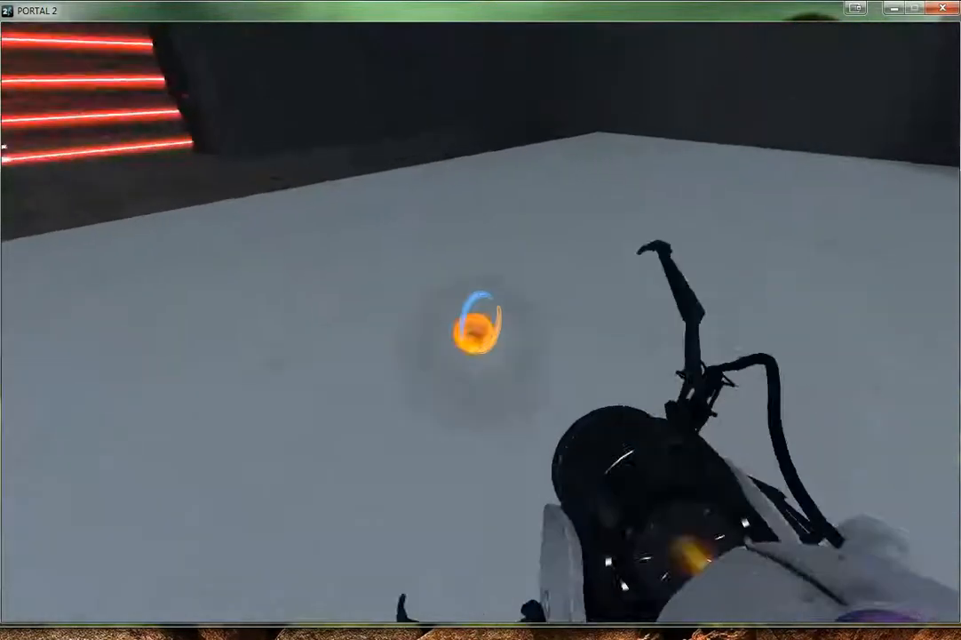
key(w)
key(w)
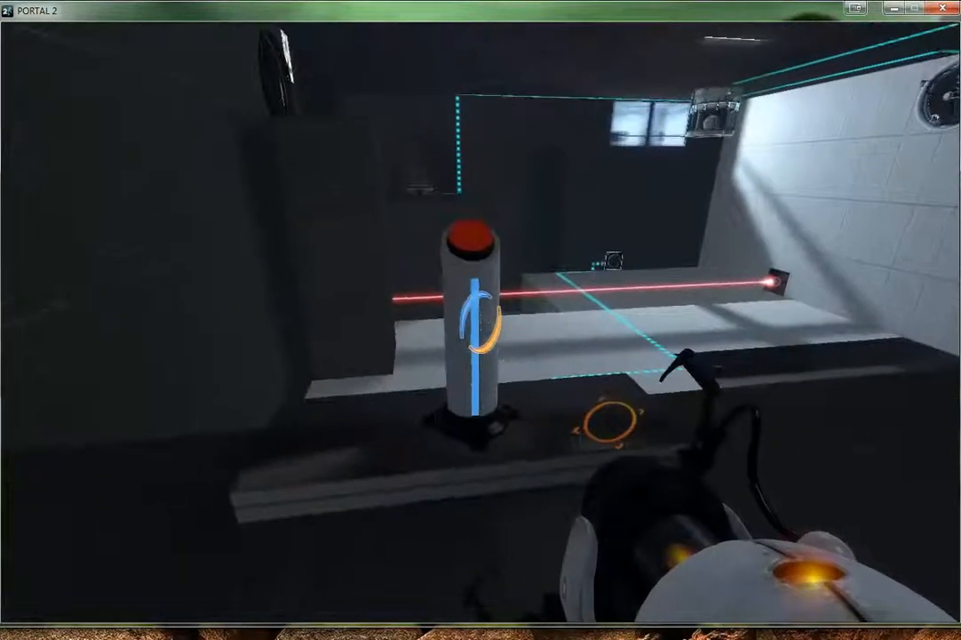
key(w)
key(s)
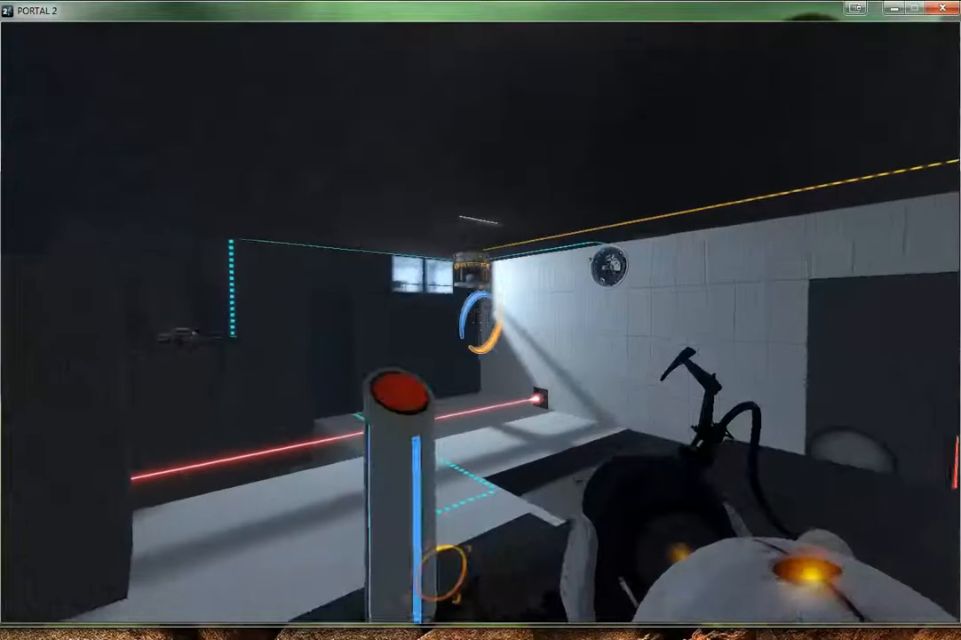
Carry the dropped reflection cube from the corner platform to the laser and set it down so the beam hits the receiver
key(w)
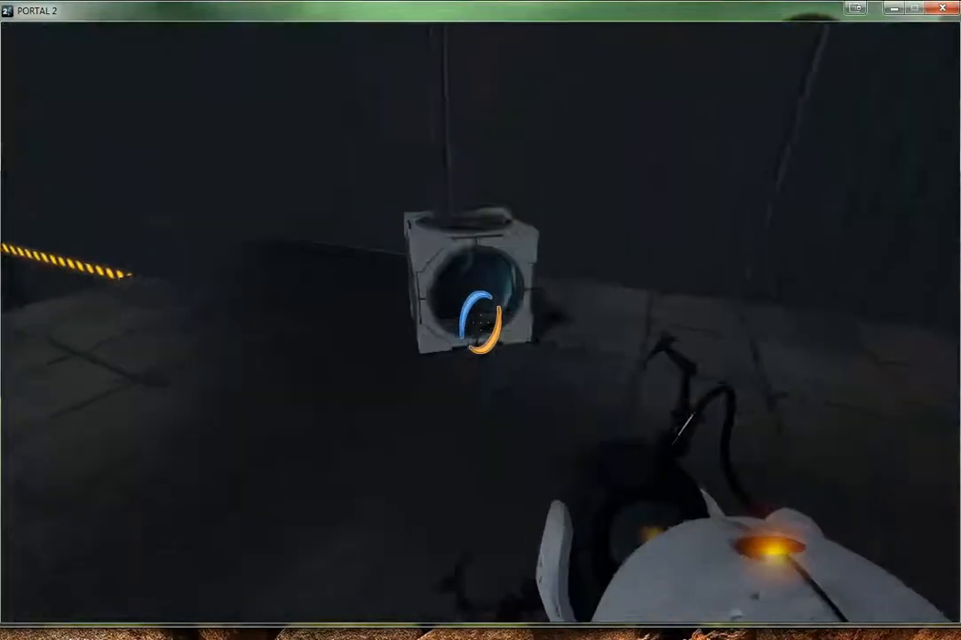
key(e)
key(w)
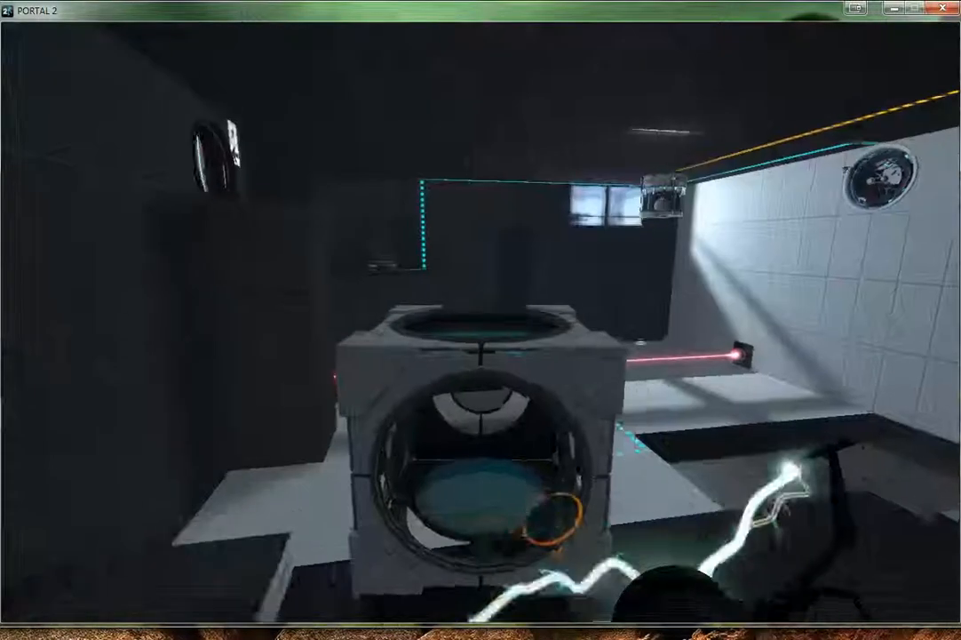
key(w)
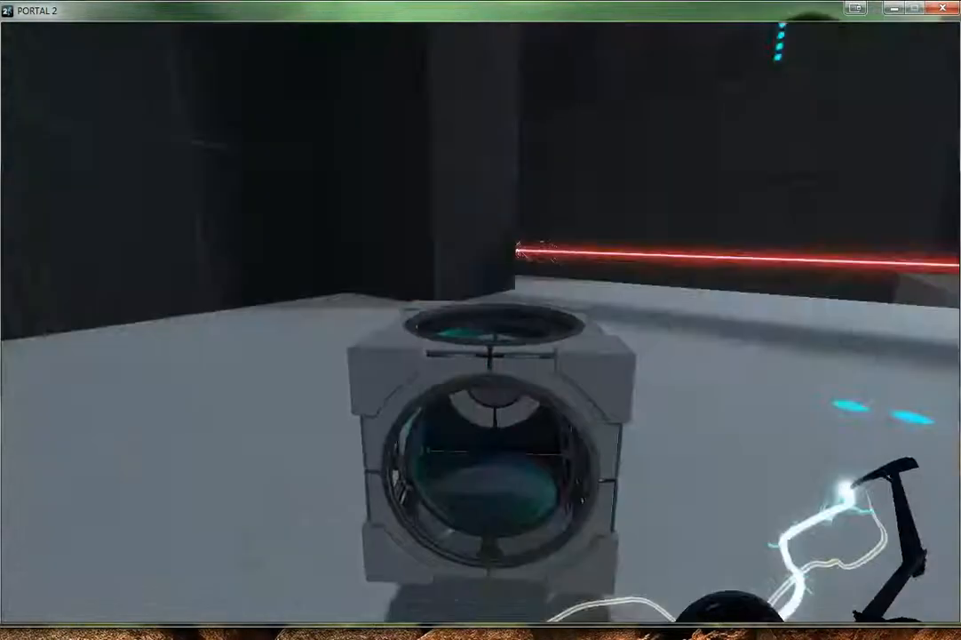
key(w)
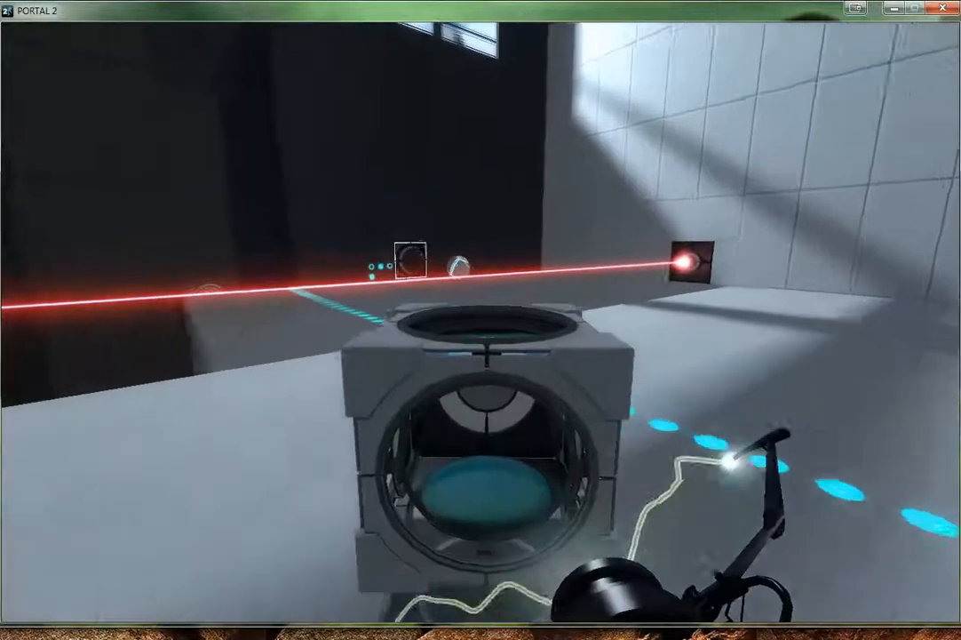
key(w)
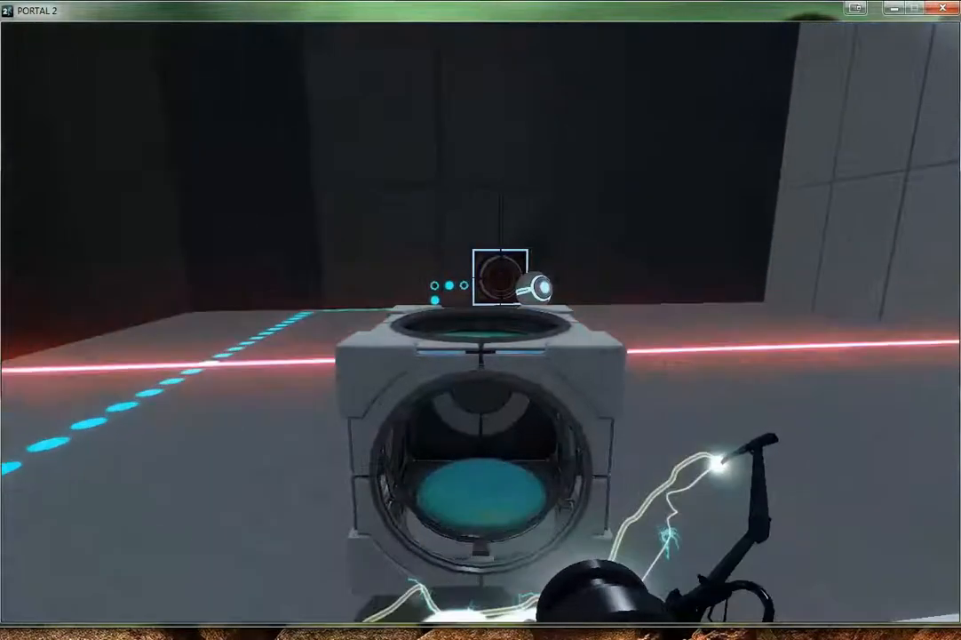
key(w)
key(e)
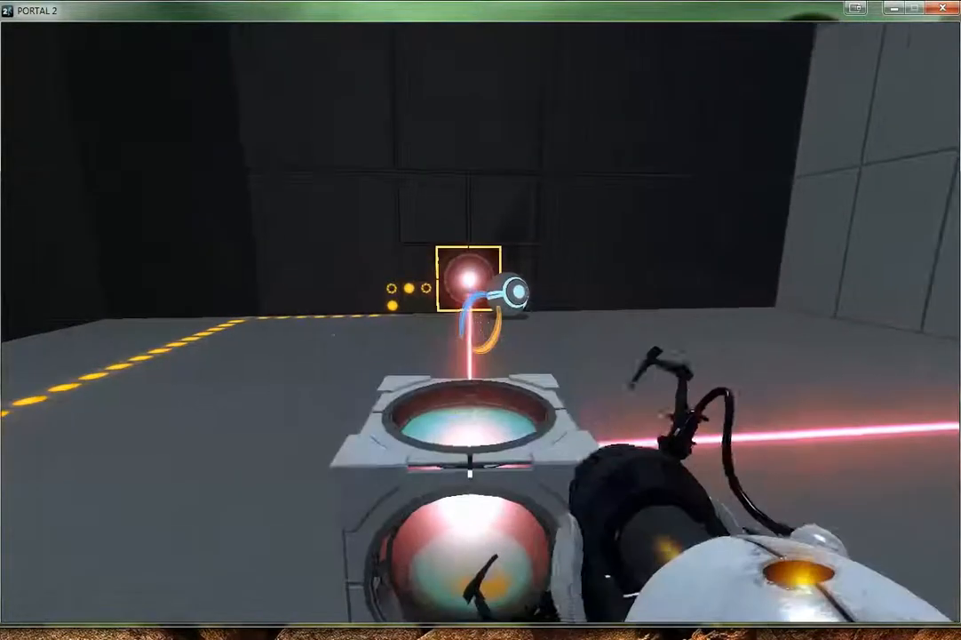
Pick up the sphere beside the laser receiver and set it down on the white floor
key(w)
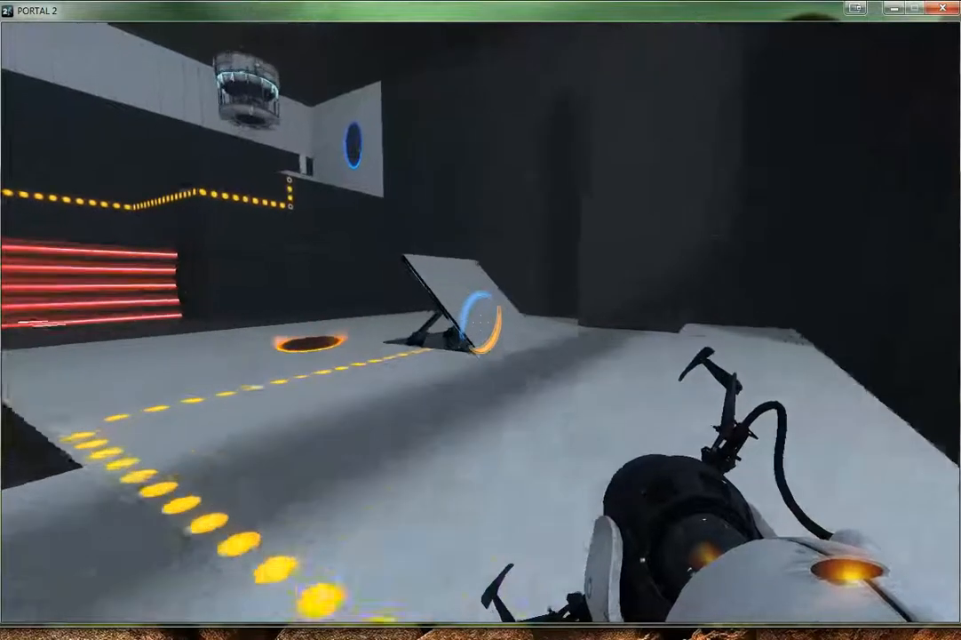
key(w)
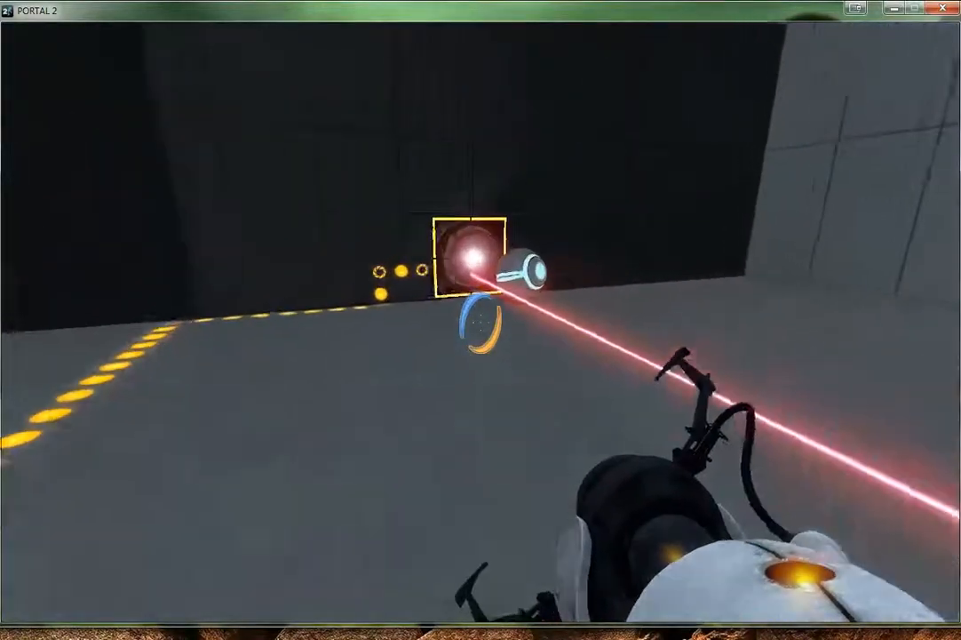
key(e)
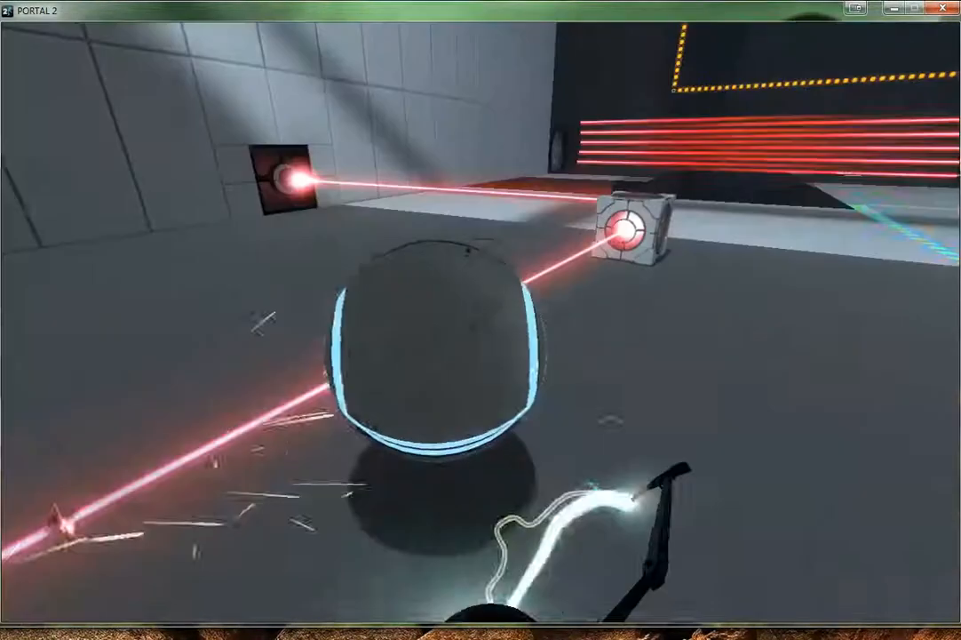
key(w)
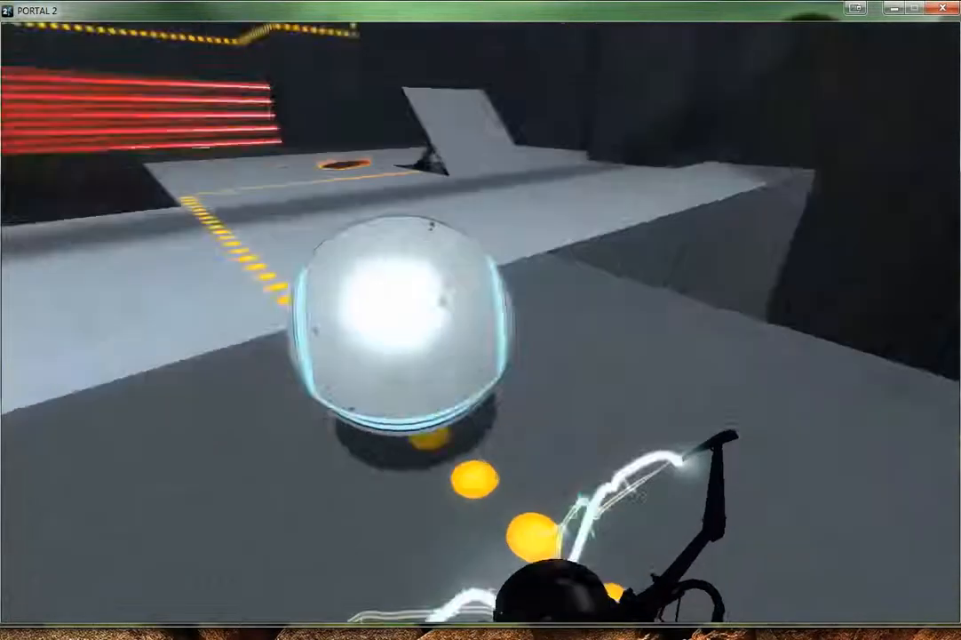
key(e)
Open a blue portal on the angled panel and an orange portal at the bottom of the deep pit
key(w)
key(w)
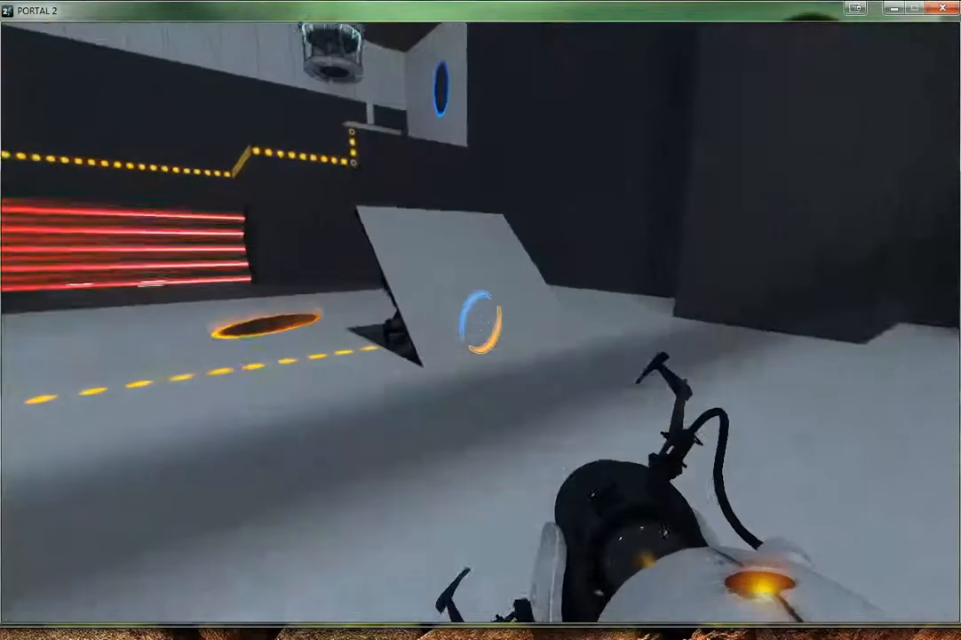
click(481, 322)
key(w)
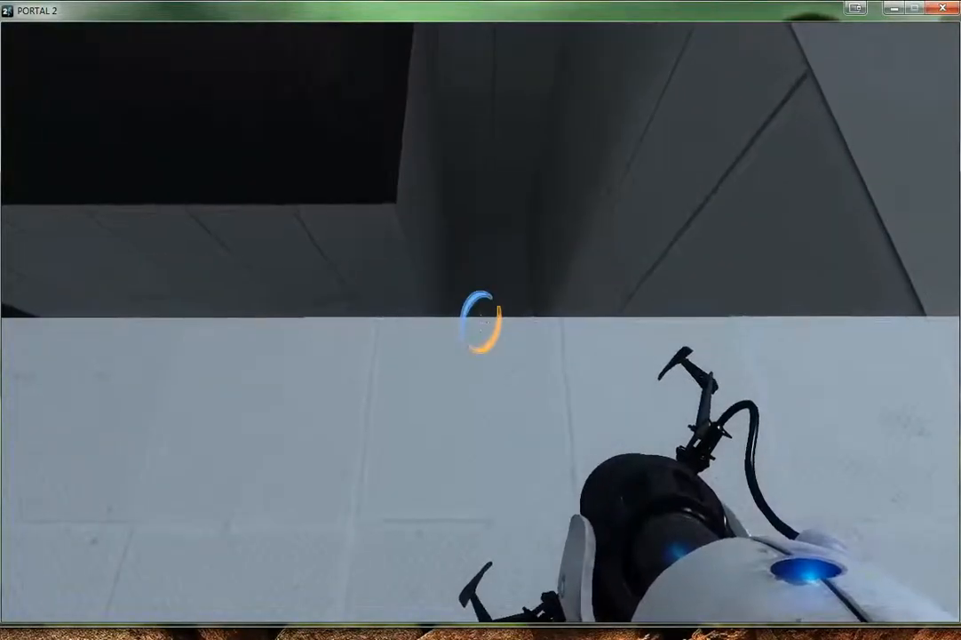
right_click(480, 322)
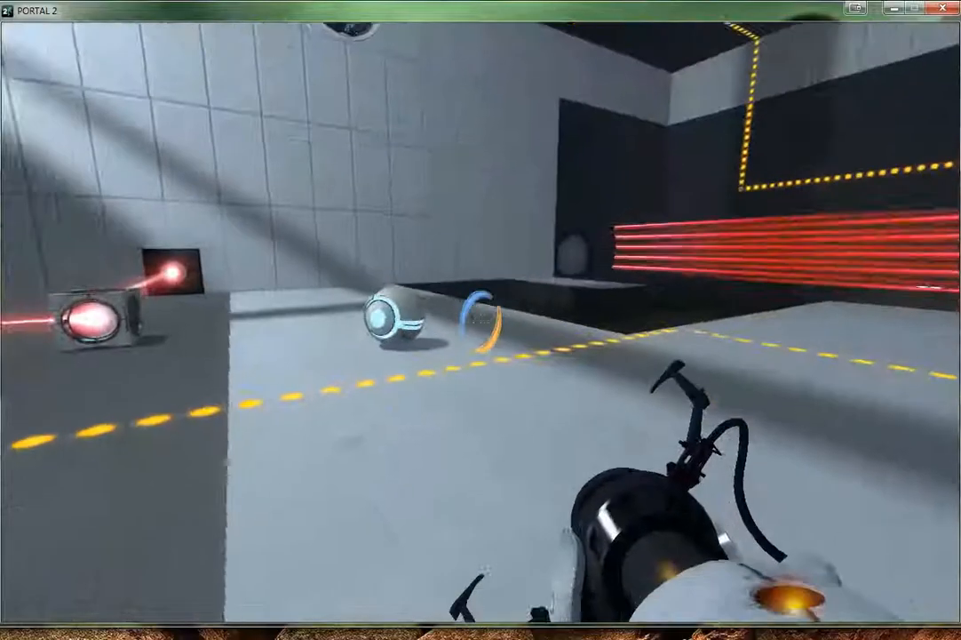
Carry the sphere into the pit portal and fling up to the button on the high ledge
key(e)
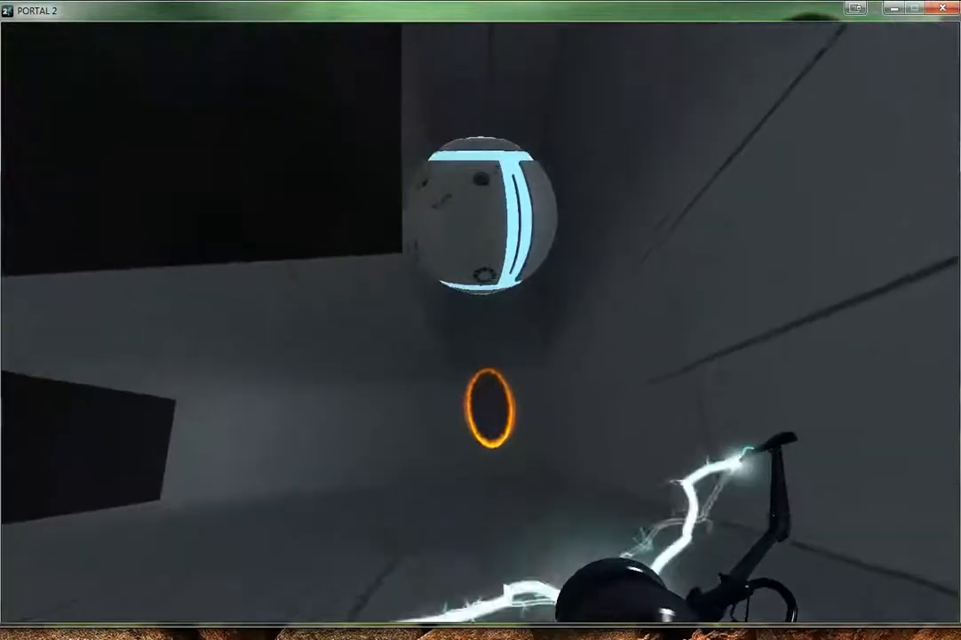
key(w)
key(w)
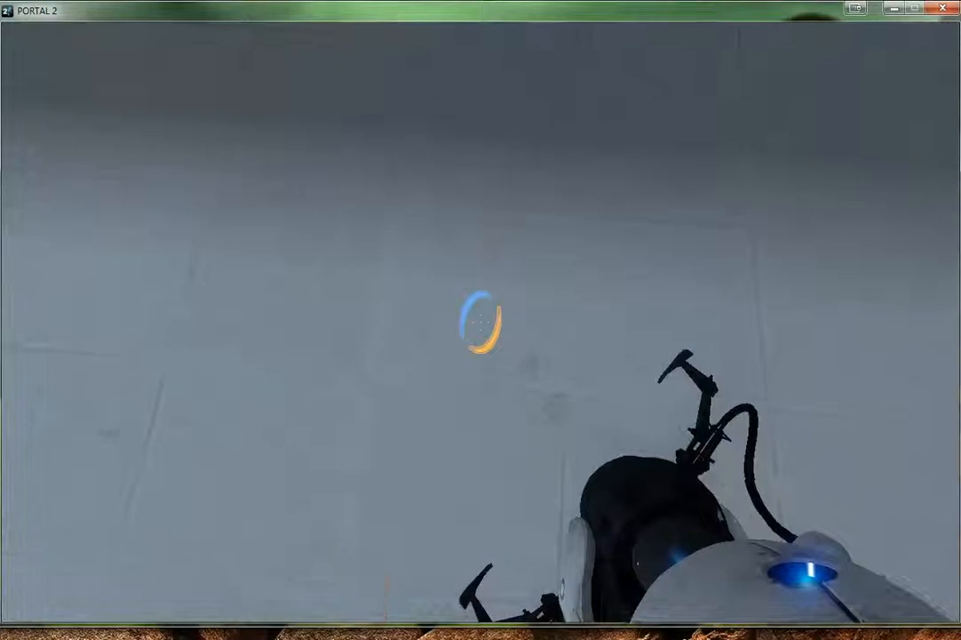
Portal back to the raised corner platform, drop behind the laser field onto the faith plate and go through the exit door
right_click(481, 321)
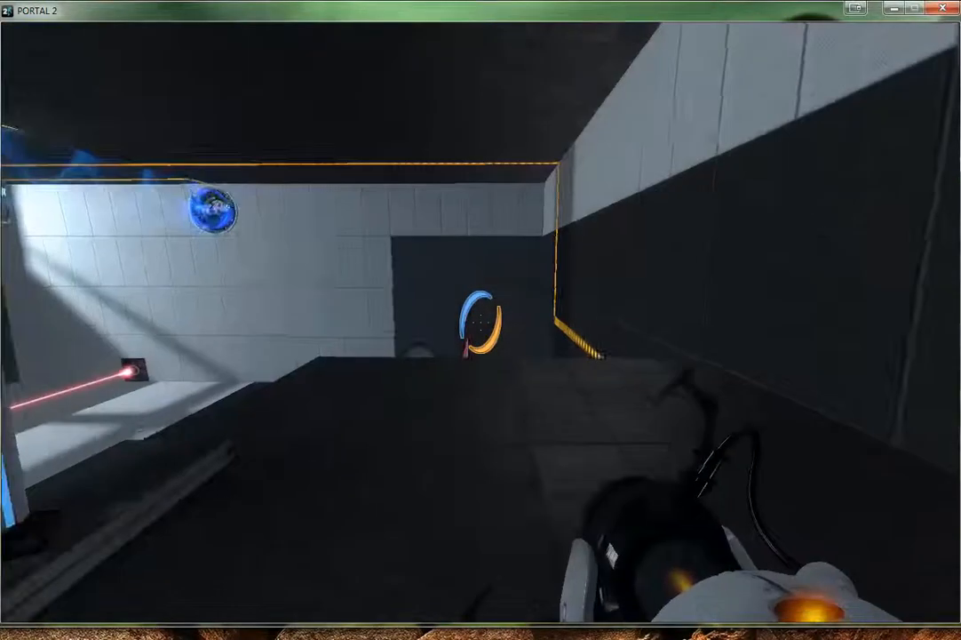
key(w)
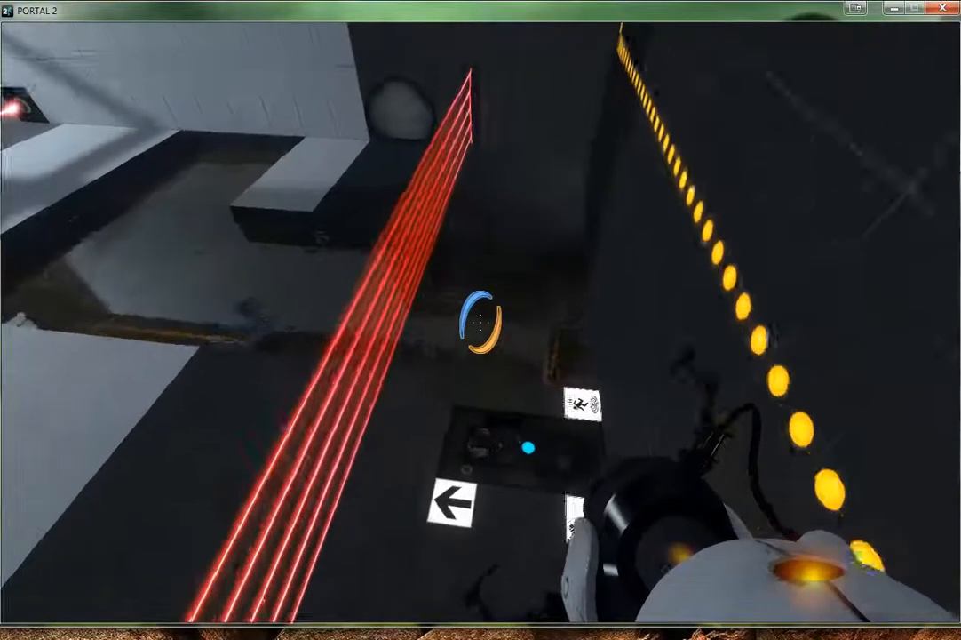
key(w)
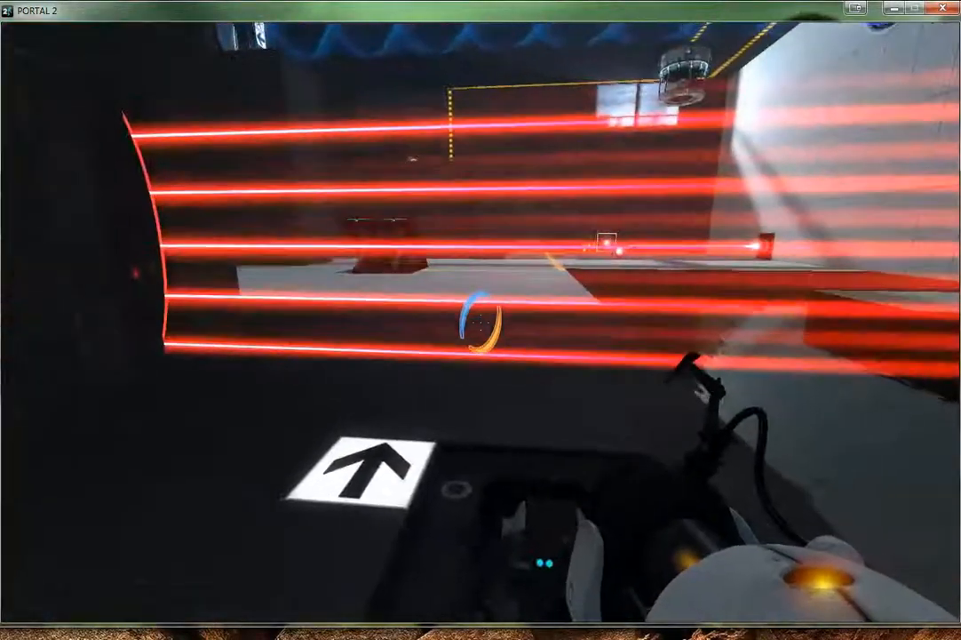
key(w)
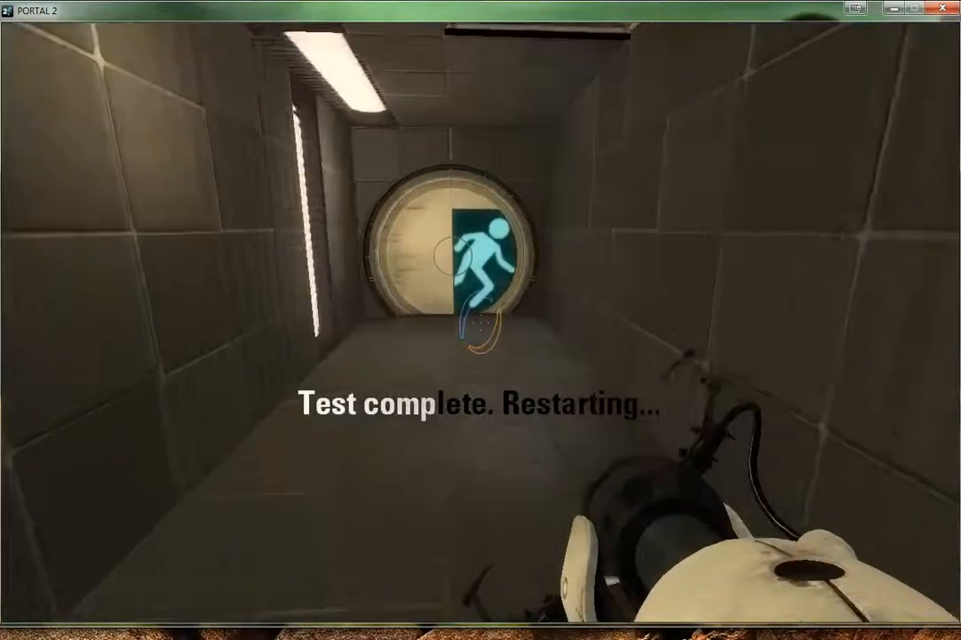
key(Escape)
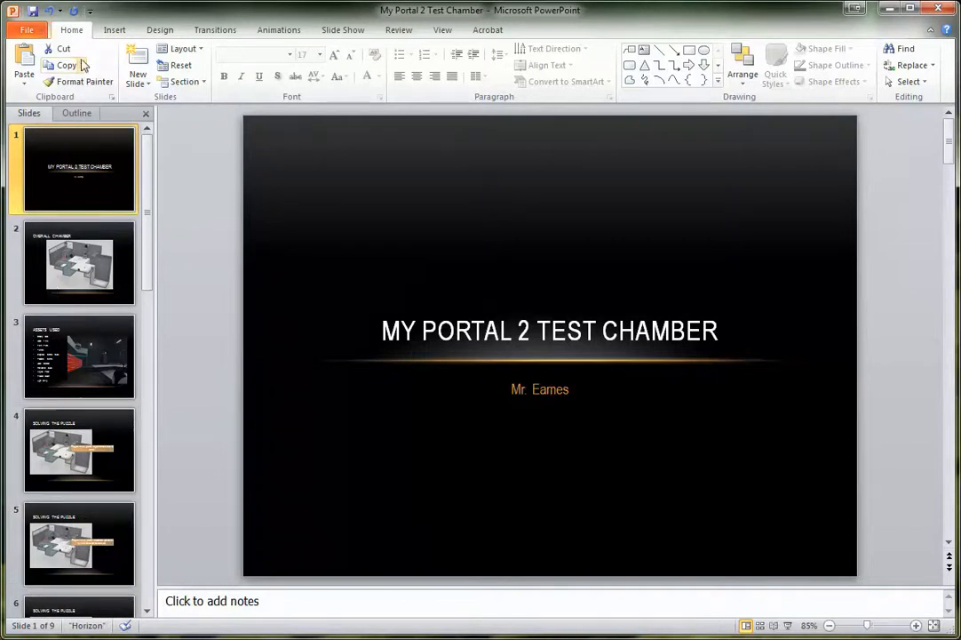
Examine the full gallery of built-in presentation themes, including the applied Horizon theme
click(162, 29)
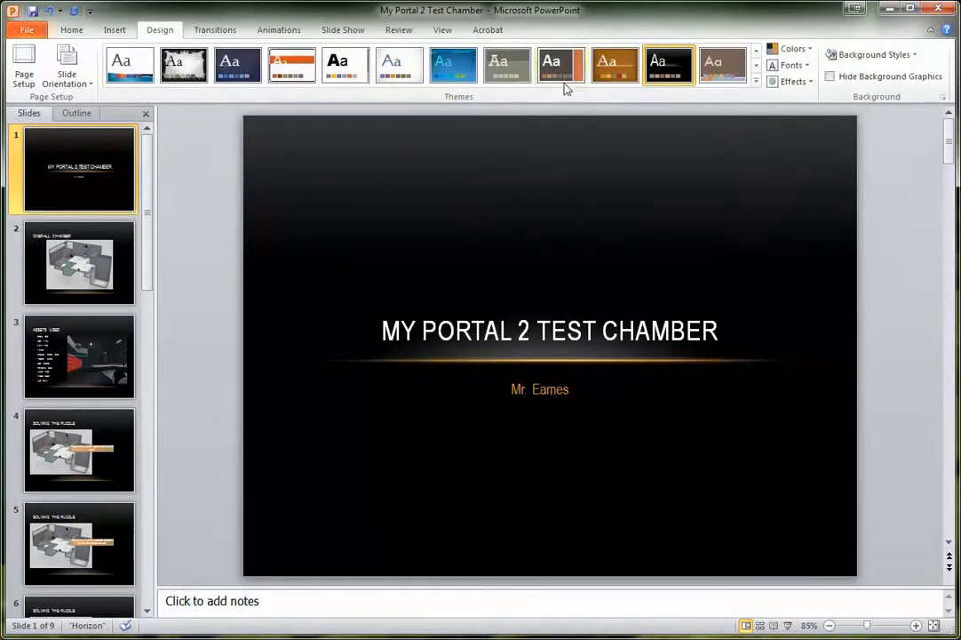
click(757, 83)
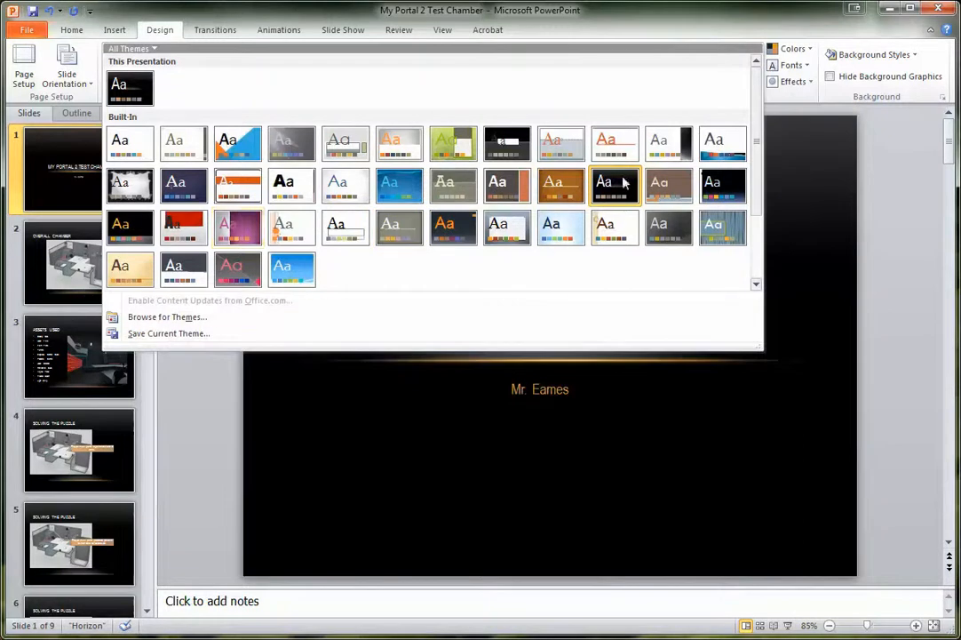
click(761, 470)
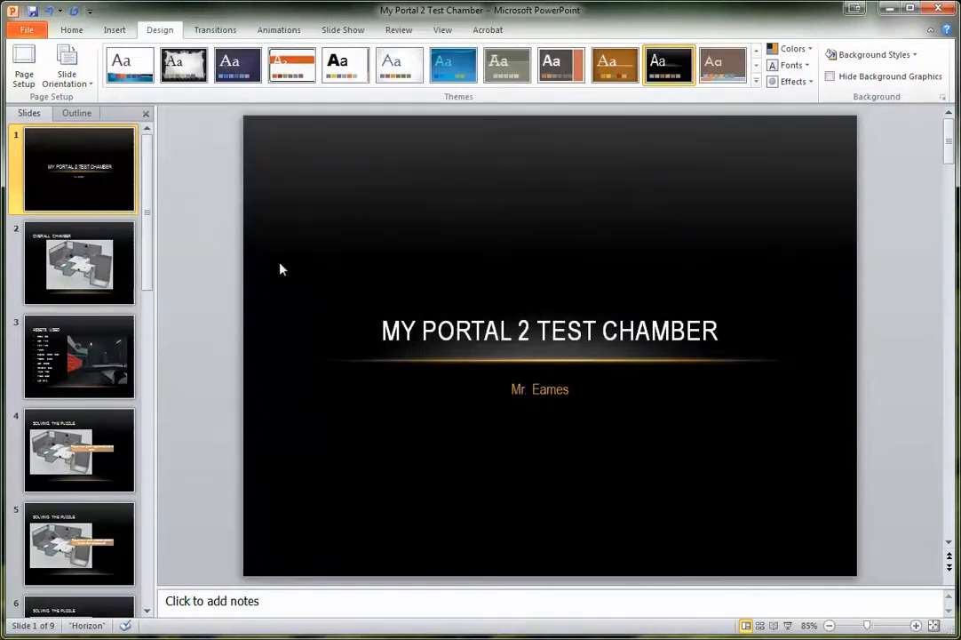
Review the Overall Chamber slide and the Assets Used slide of the test chamber presentation
drag(148, 183, 148, 228)
click(99, 233)
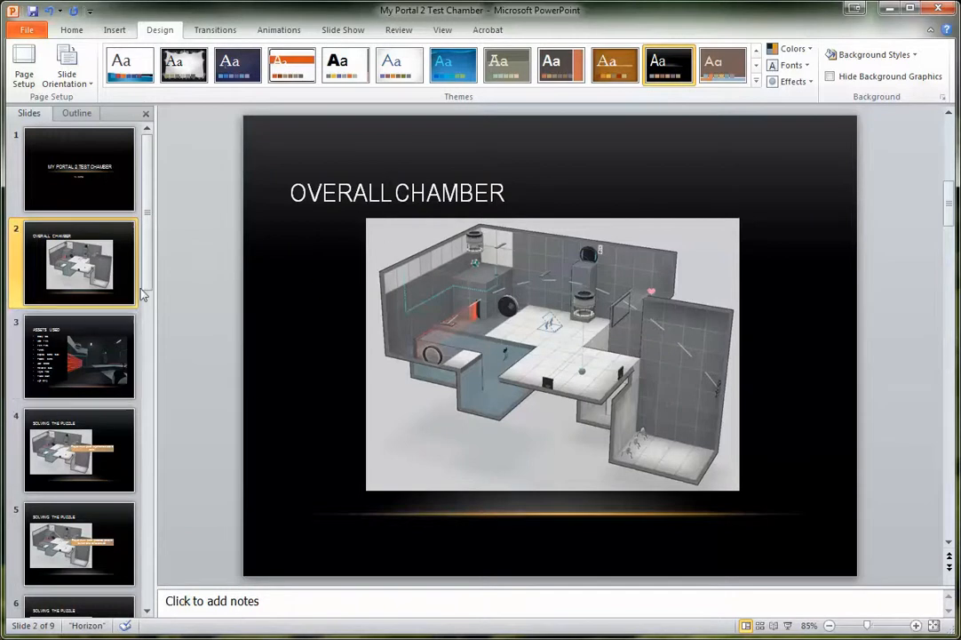
drag(149, 220, 149, 263)
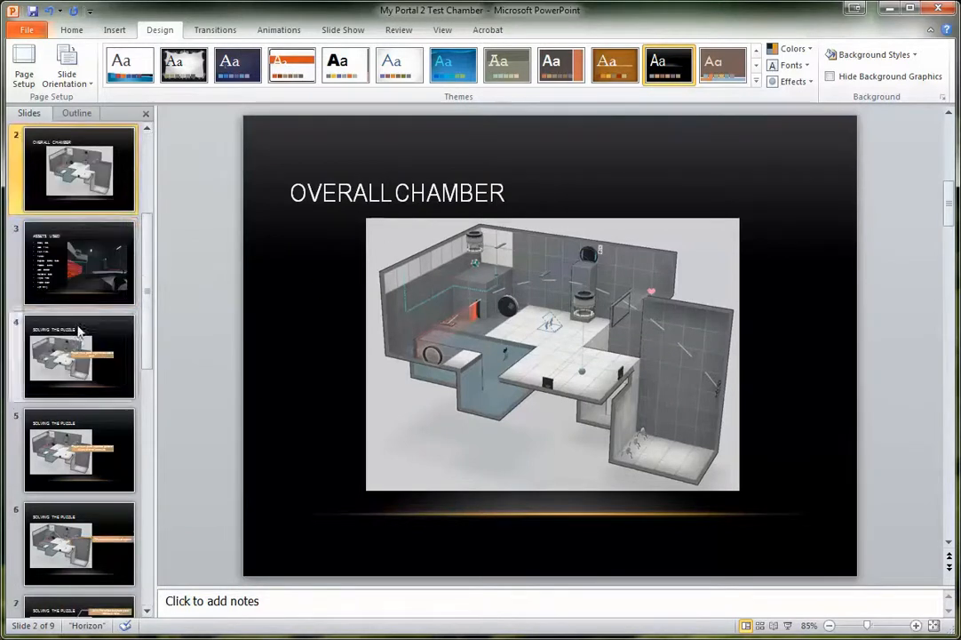
click(71, 259)
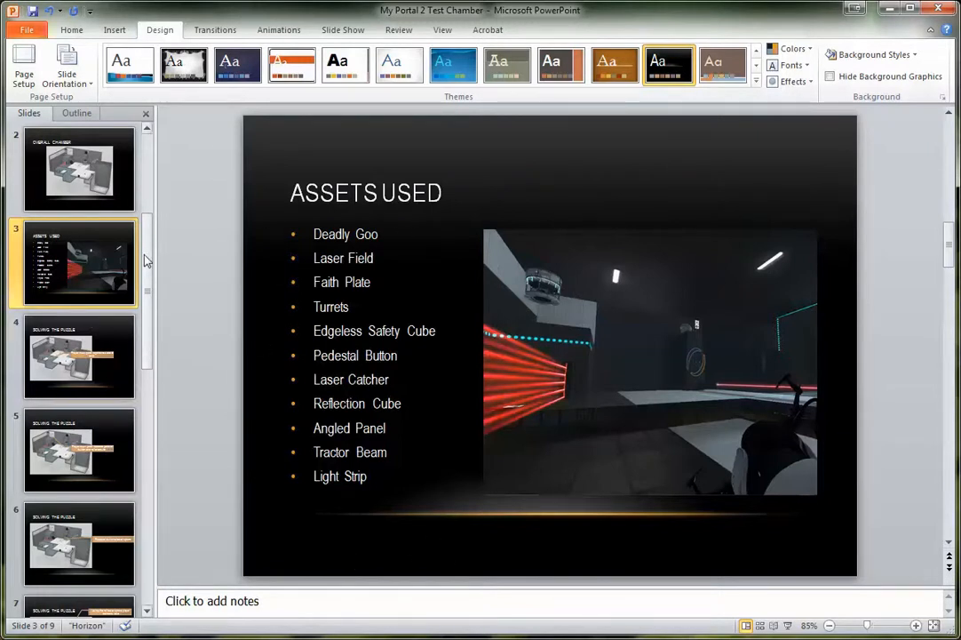
Review the Solving the Puzzle slides 4 through 7 and bring the slide list back to its beginning
click(89, 346)
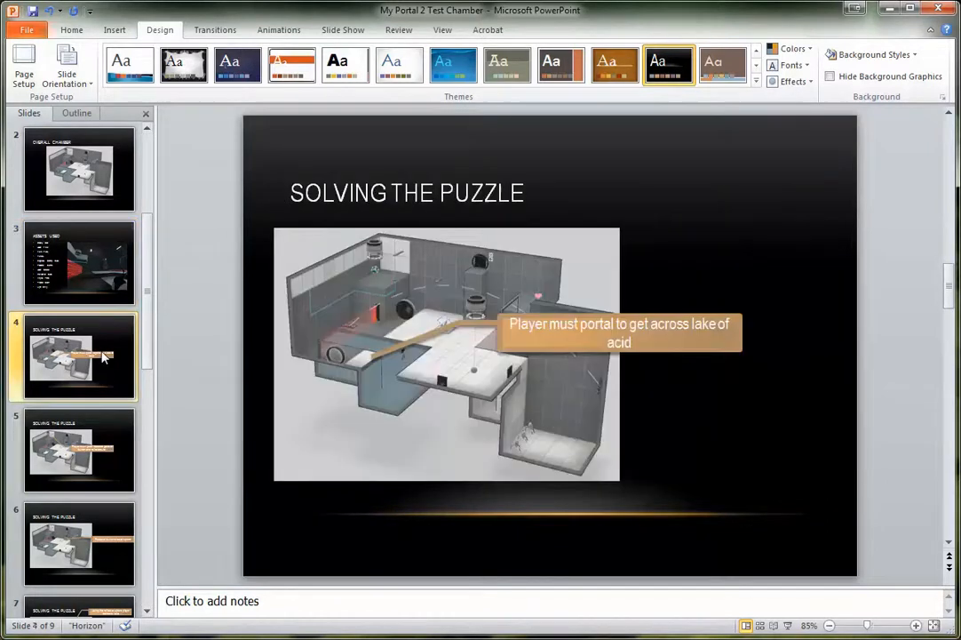
click(94, 445)
click(87, 532)
key(Down)
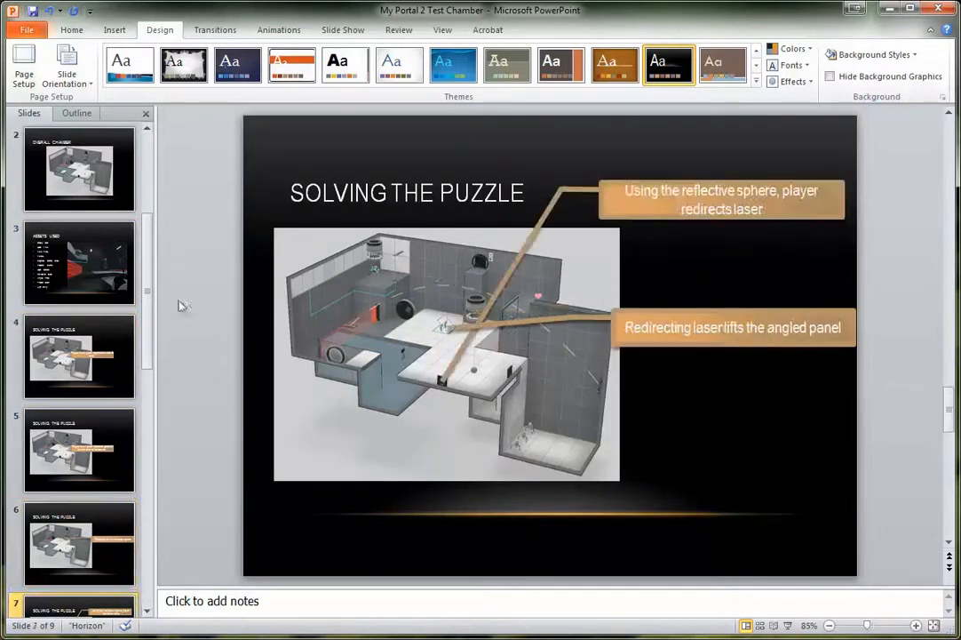
drag(149, 340, 166, 175)
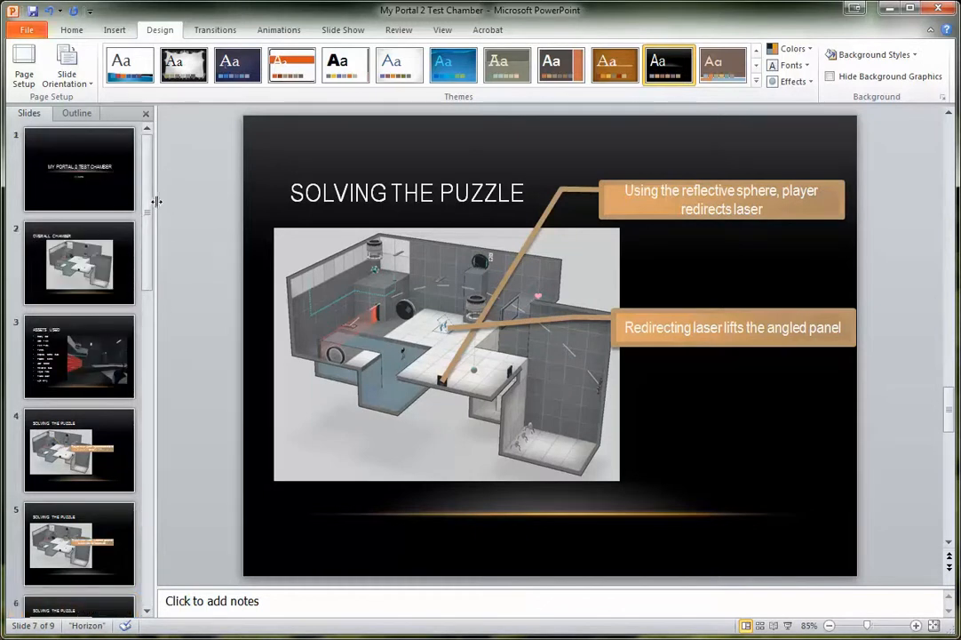